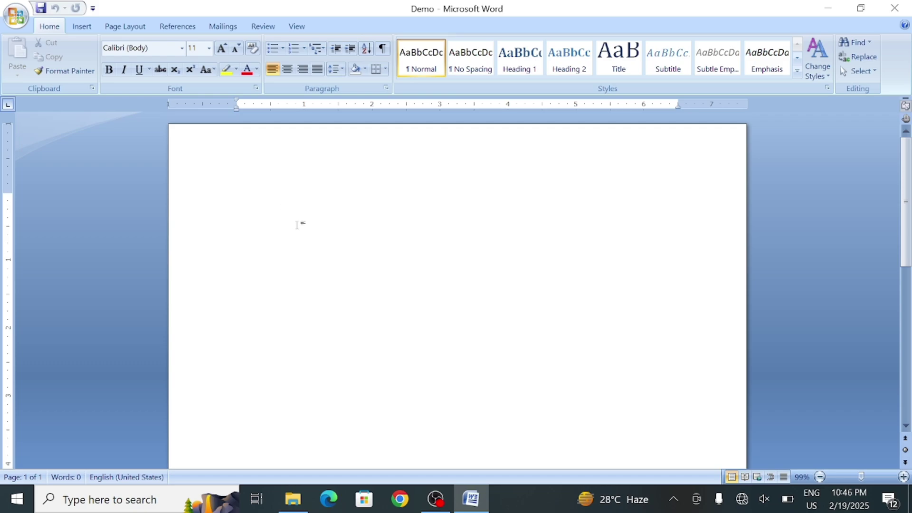
# Generate 12 paragraphs of sample text, about 740 words over two pages, with =RAND(12)
pyautogui.write('=')
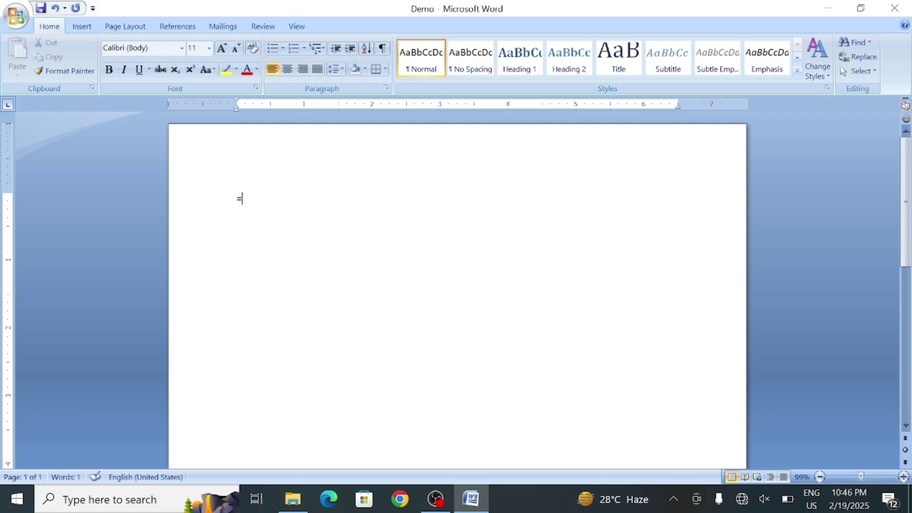
pyautogui.write('RAND')
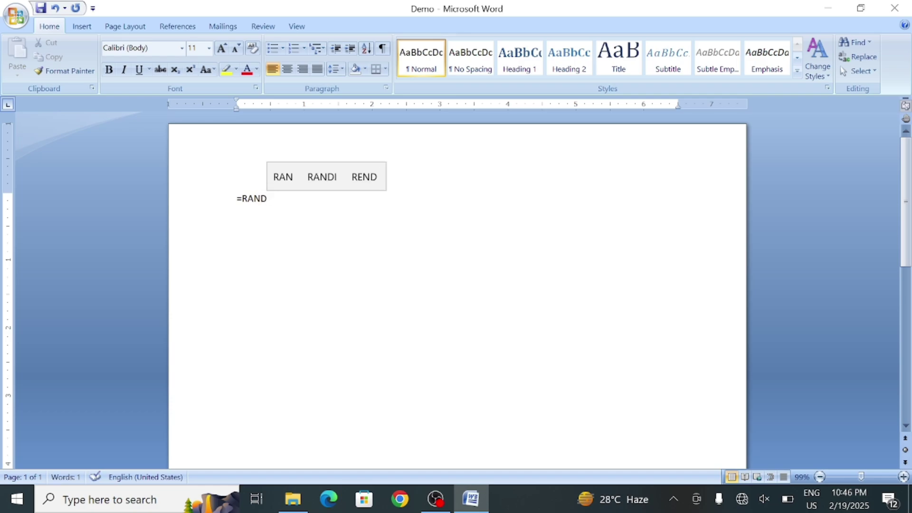
pyautogui.write('(')
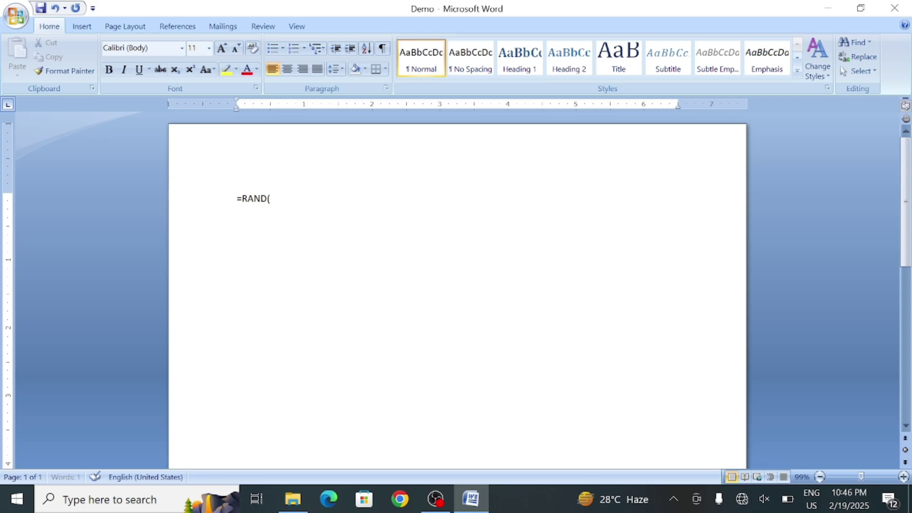
pyautogui.write('12')
pyautogui.press('Return')
pyautogui.scroll(15, 456, 286)
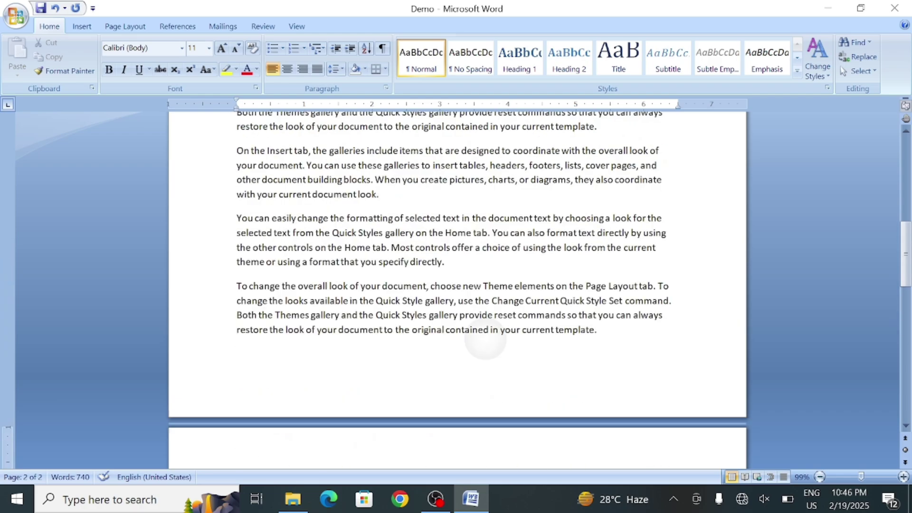
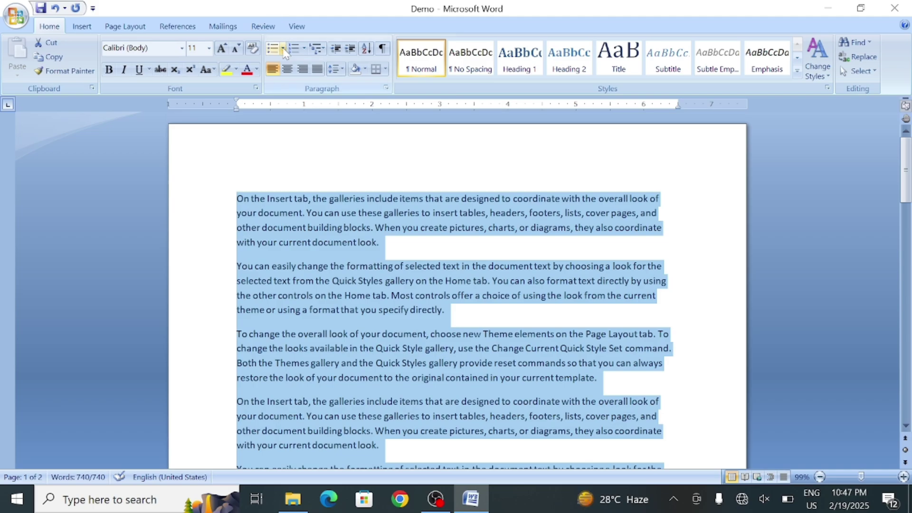
# Apply the four-diamond bullet to the paragraphs, then delete them and restore them with Ctrl+Z
pyautogui.click(283, 48)
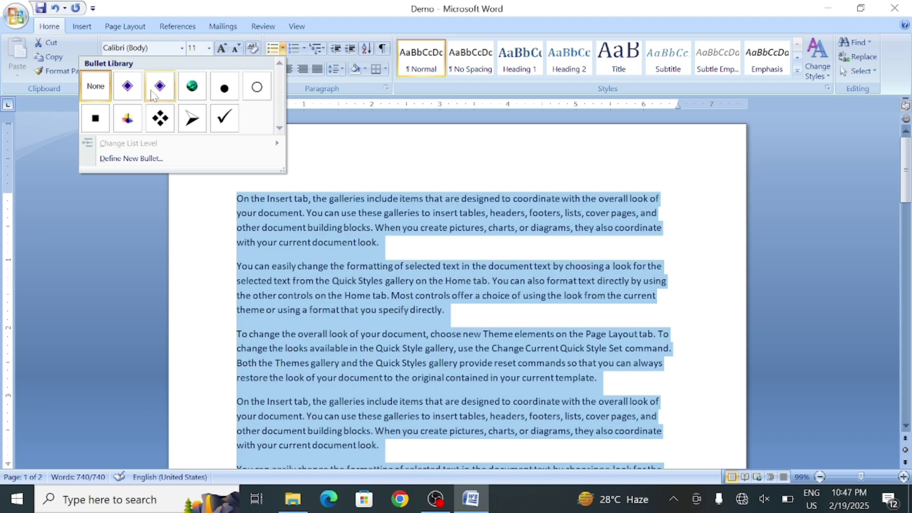
pyautogui.click(160, 120)
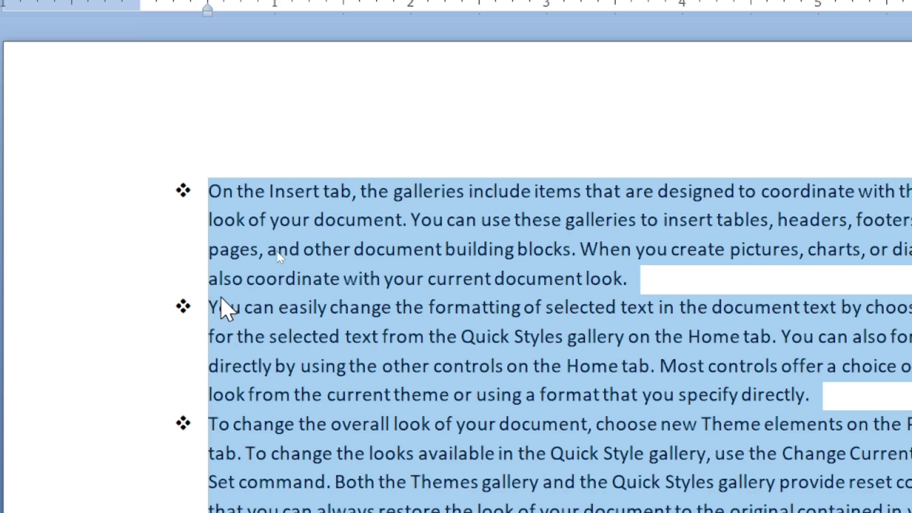
pyautogui.press('Delete')
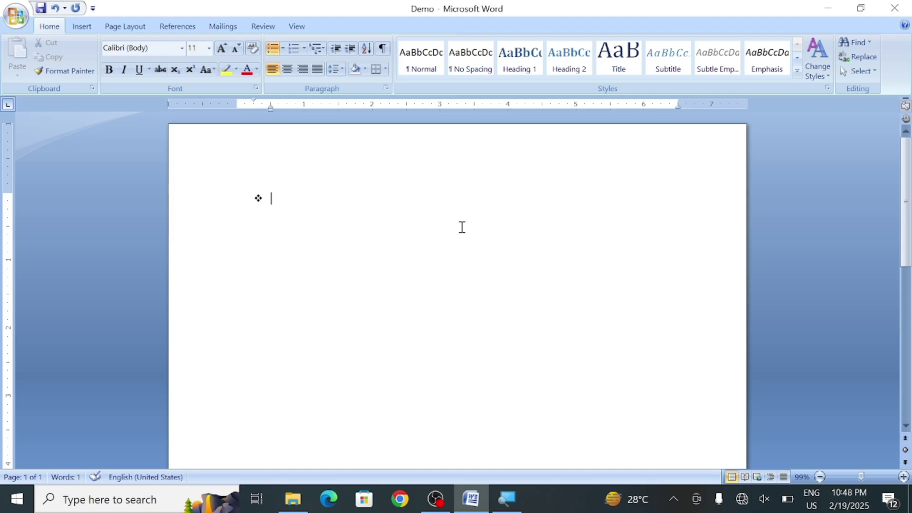
pyautogui.hotkey('ctrl', 'z')
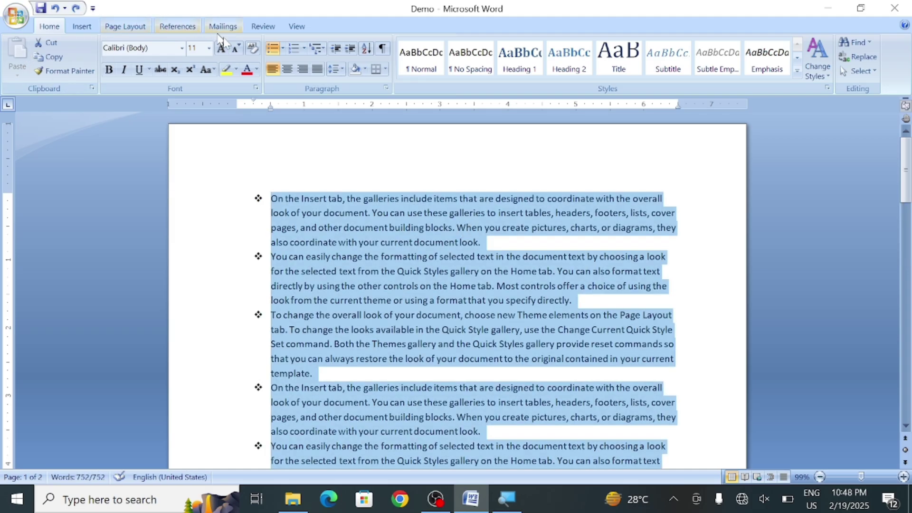
pyautogui.click(283, 48)
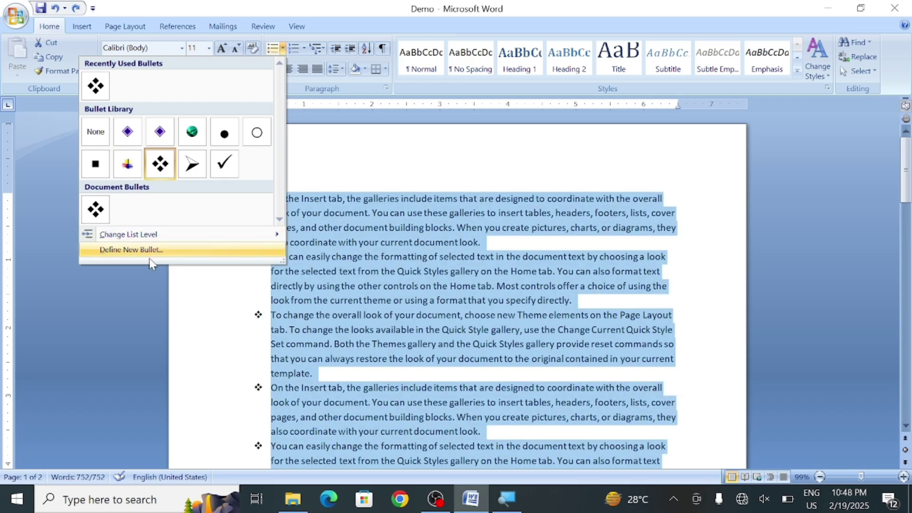
# Define a new bullet using the music-note symbol from the Webdings font
pyautogui.click(152, 252)
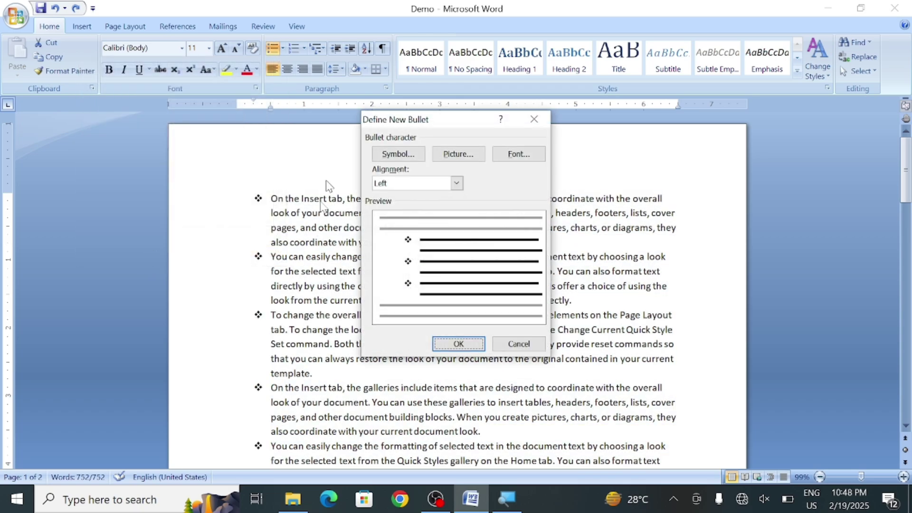
pyautogui.click(399, 154)
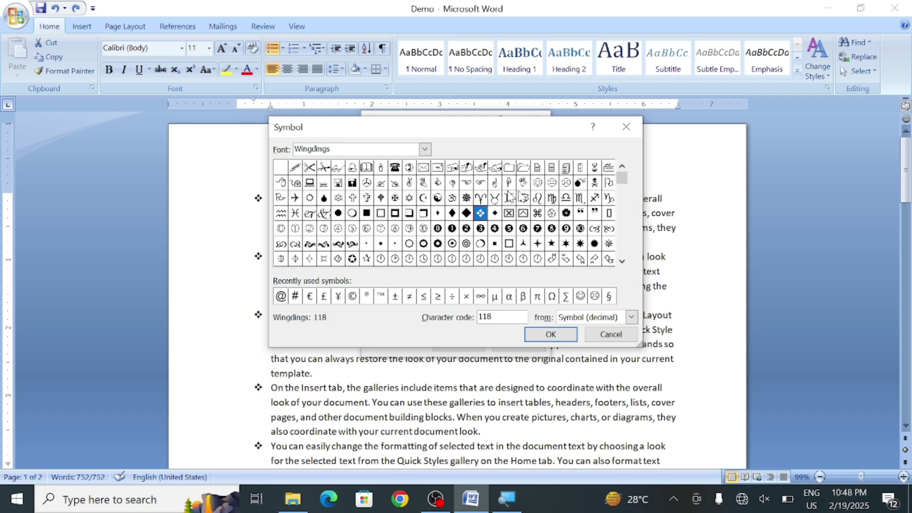
pyautogui.click(622, 261)
pyautogui.click(621, 261)
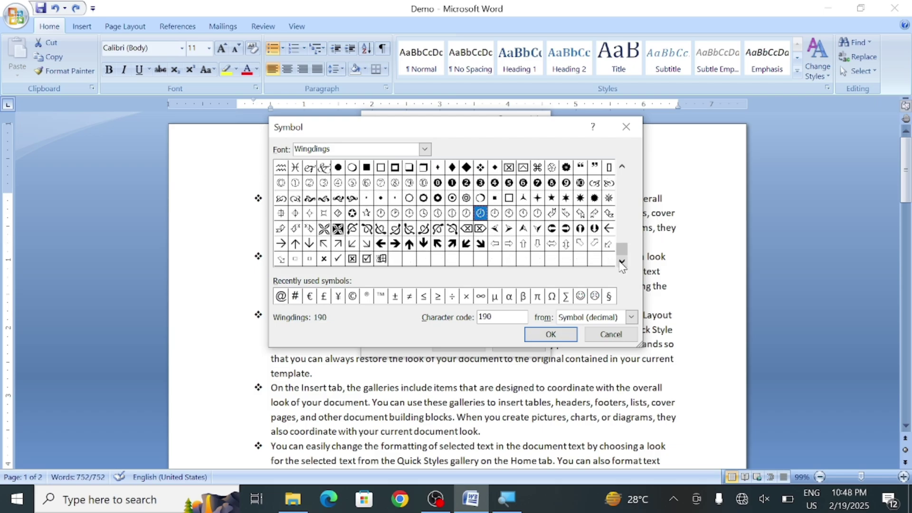
pyautogui.click(622, 261)
pyautogui.click(424, 149)
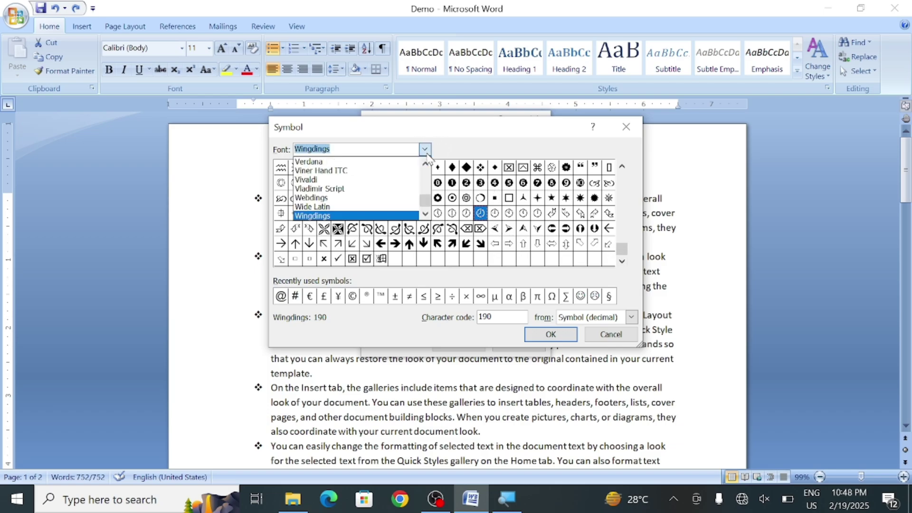
pyautogui.click(326, 171)
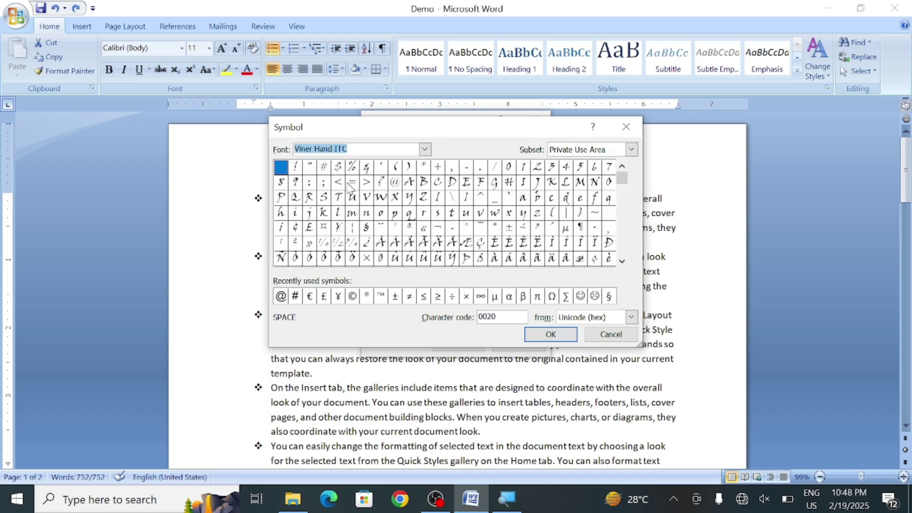
pyautogui.click(424, 149)
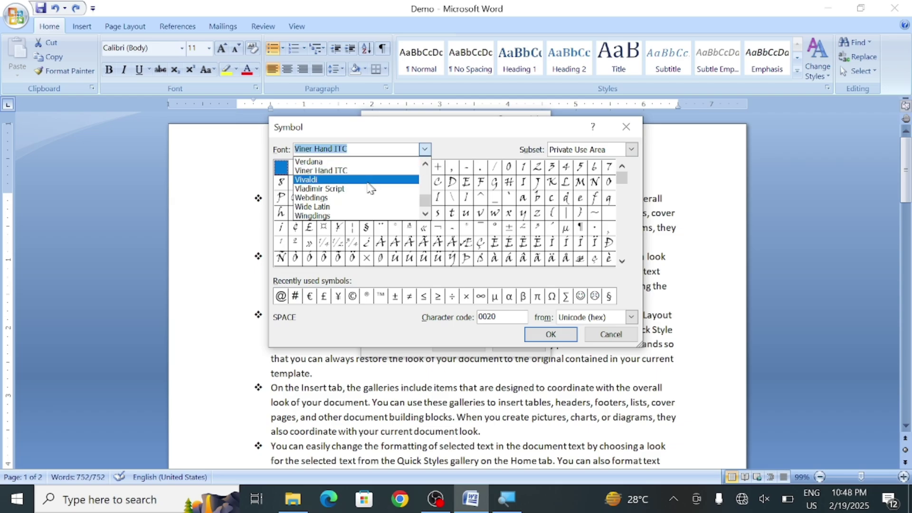
pyautogui.click(350, 199)
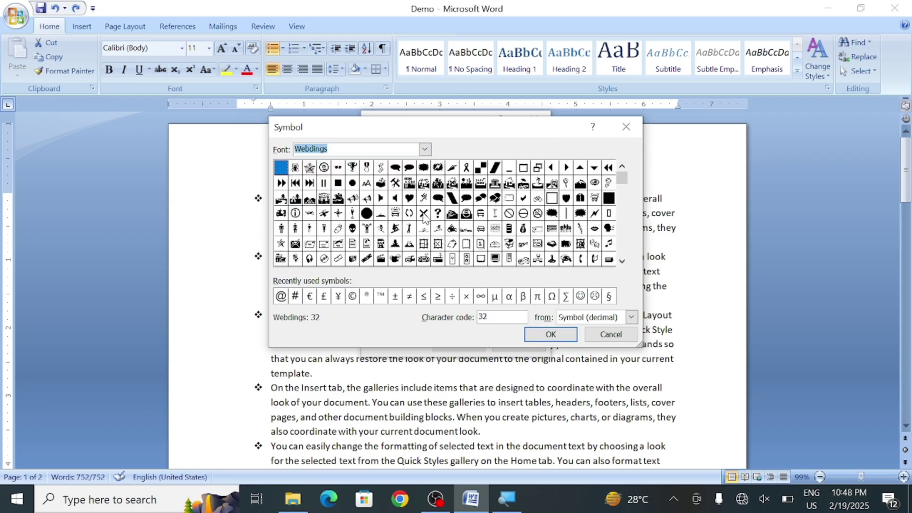
pyautogui.click(609, 244)
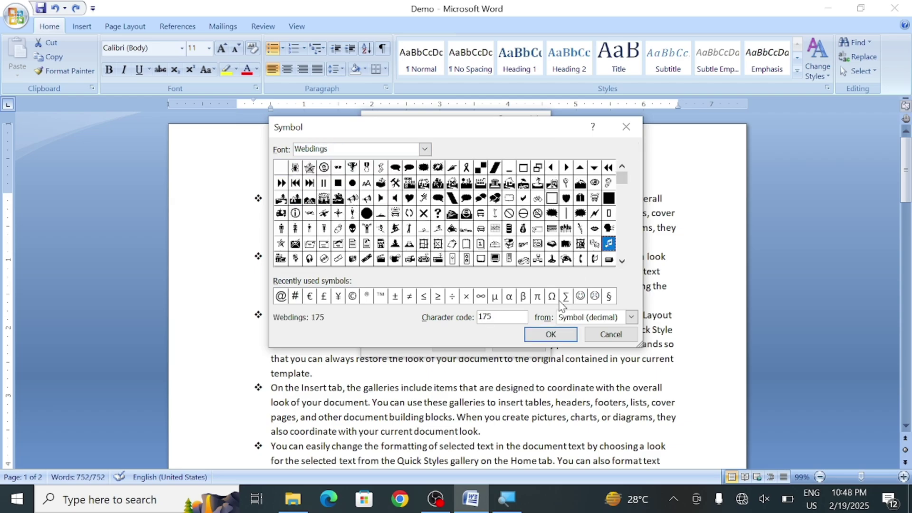
pyautogui.click(540, 340)
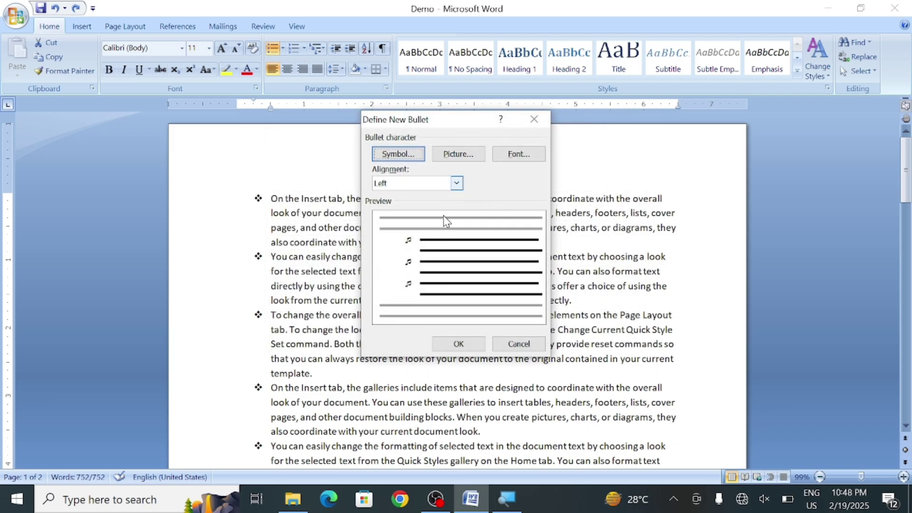
# Review the bullet's font and character spacing settings, then cancel without changes
pyautogui.click(507, 158)
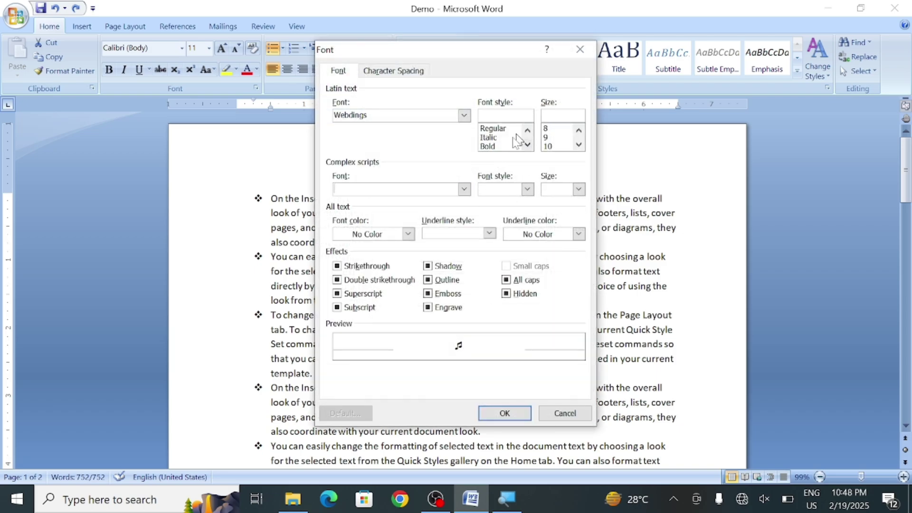
pyautogui.click(375, 72)
pyautogui.click(339, 72)
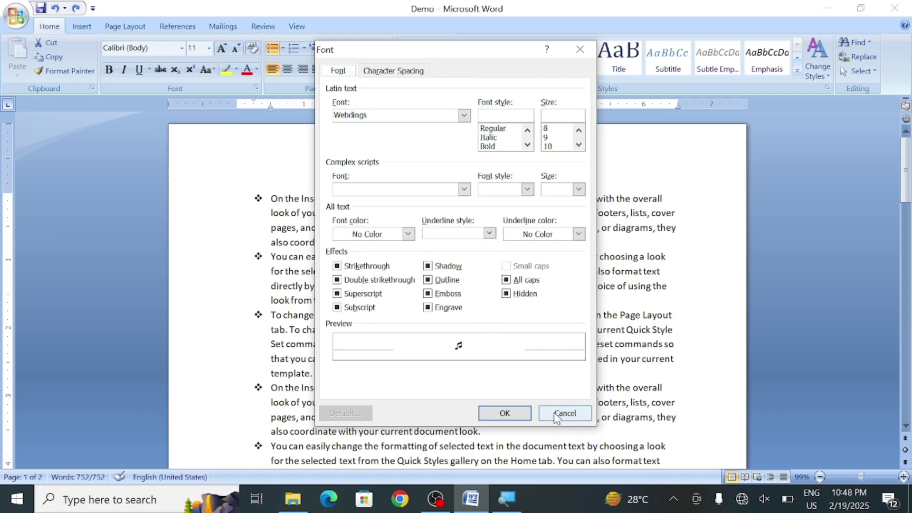
pyautogui.click(556, 414)
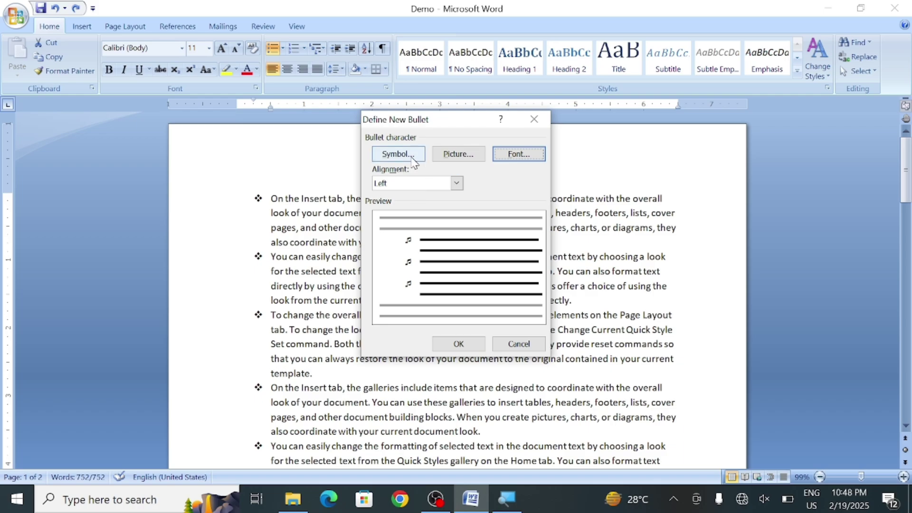
# Pick the brown starburst picture bullet and apply it to the list
pyautogui.click(452, 158)
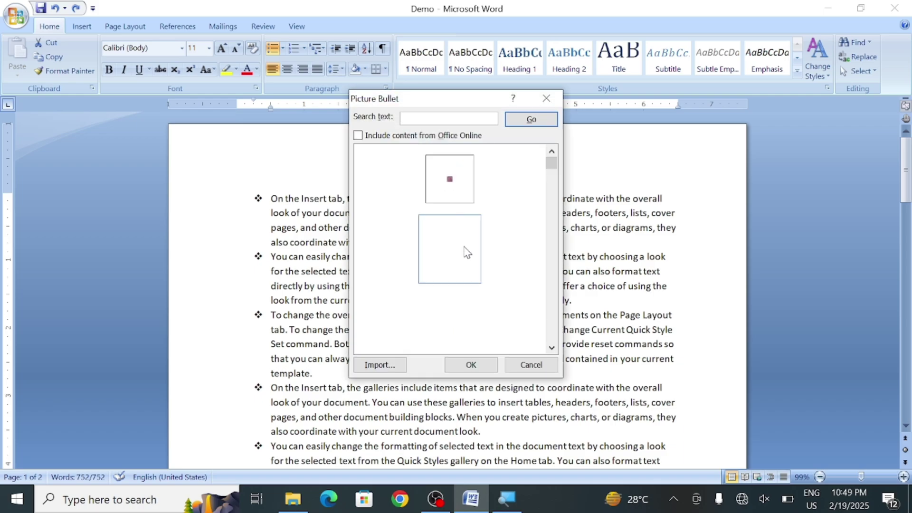
pyautogui.click(551, 348)
pyautogui.click(552, 349)
pyautogui.click(551, 349)
pyautogui.click(551, 349)
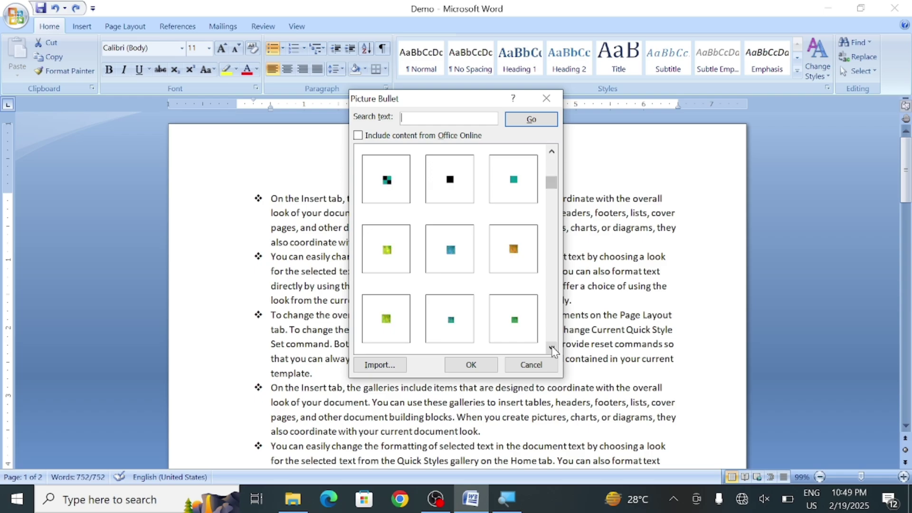
pyautogui.click(551, 349)
pyautogui.click(551, 349)
pyautogui.click(551, 349)
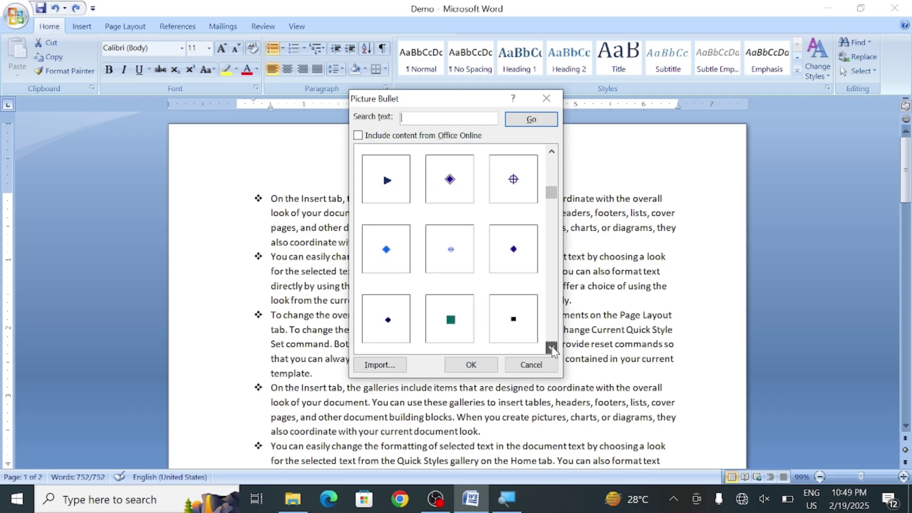
pyautogui.click(551, 349)
pyautogui.click(551, 349)
pyautogui.click(551, 349)
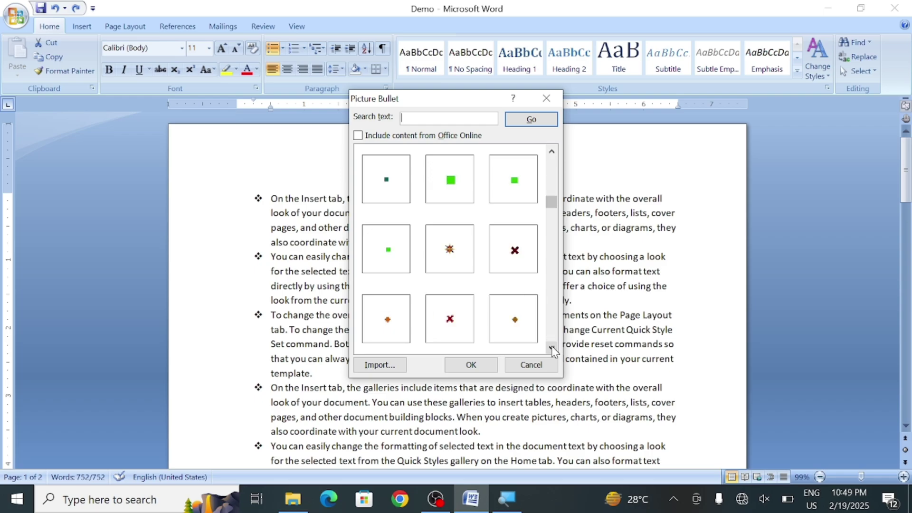
pyautogui.click(551, 349)
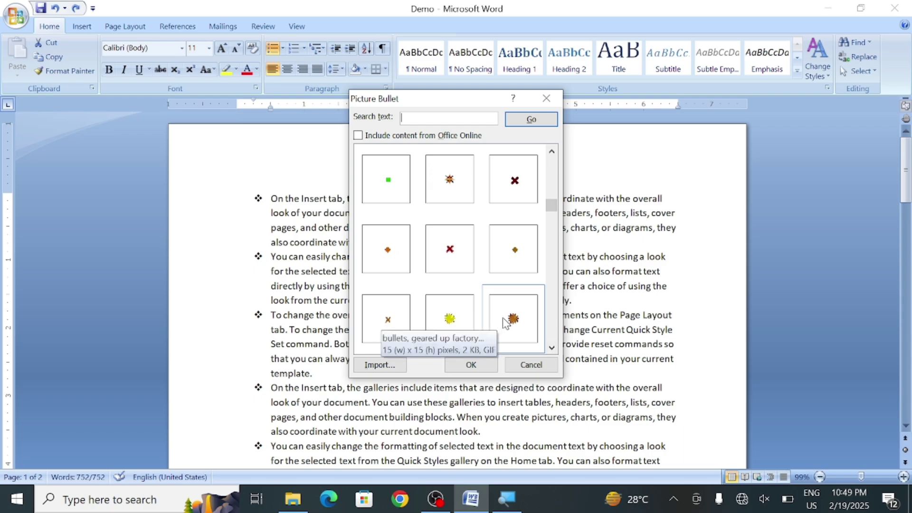
pyautogui.click(505, 322)
pyautogui.click(475, 365)
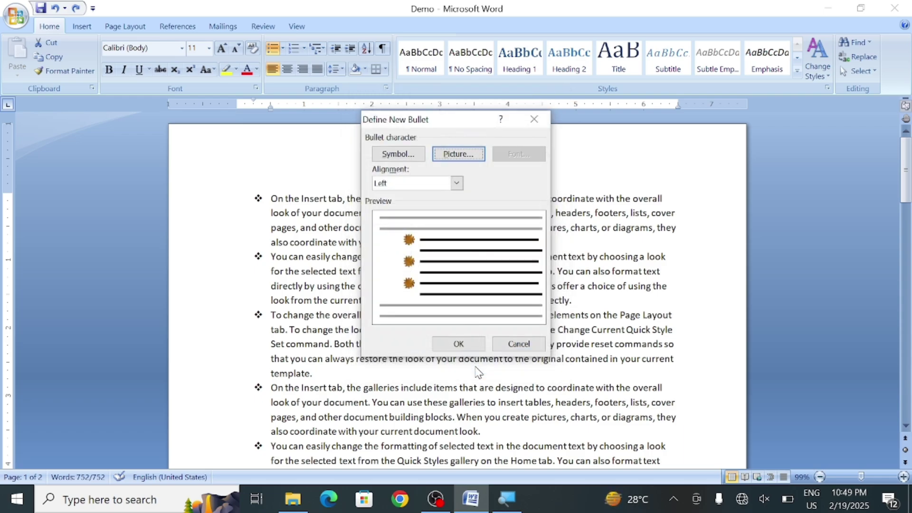
pyautogui.click(458, 344)
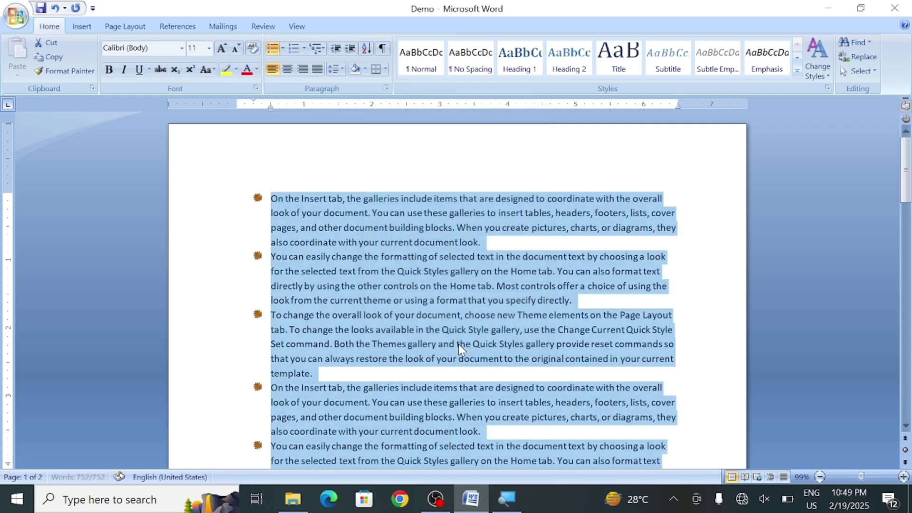
# Choose None in the Bullet Library to strip the starburst bullets
pyautogui.click(283, 48)
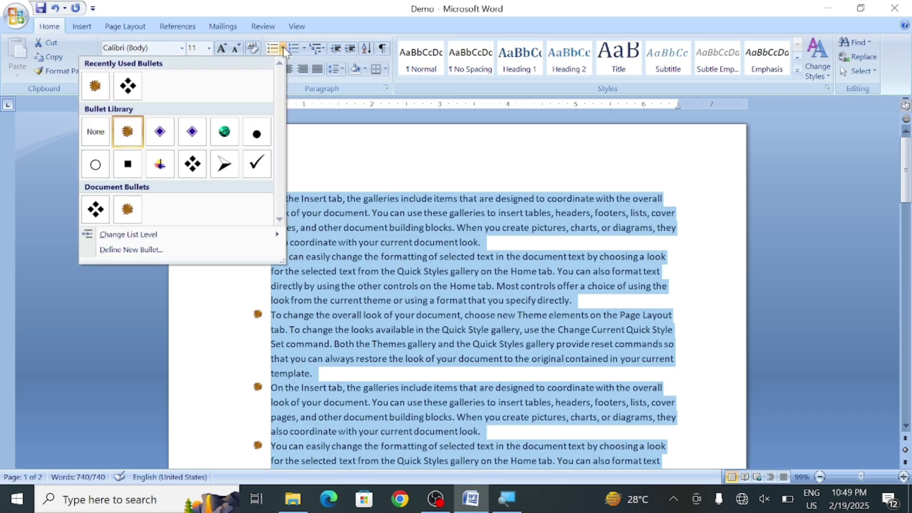
pyautogui.click(90, 140)
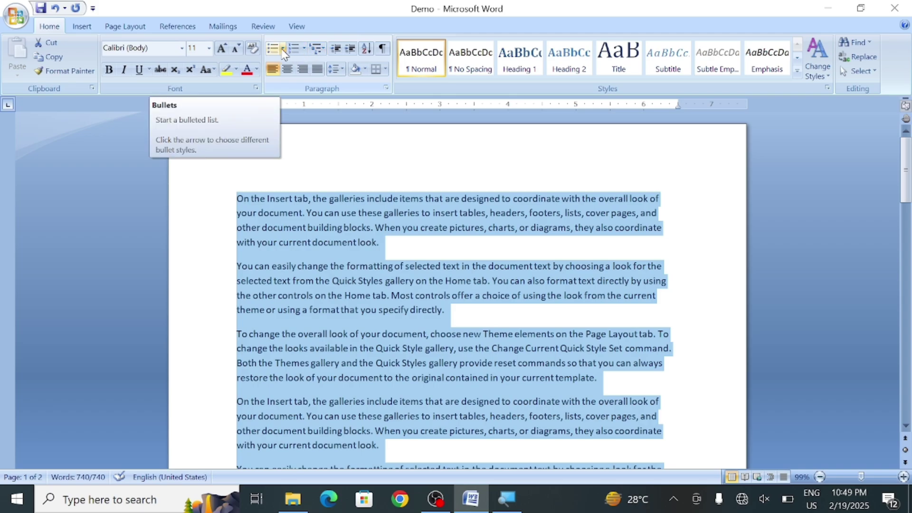
# Number the paragraphs 1. 2. 3., then set Numbering to None to remove it
pyautogui.click(305, 47)
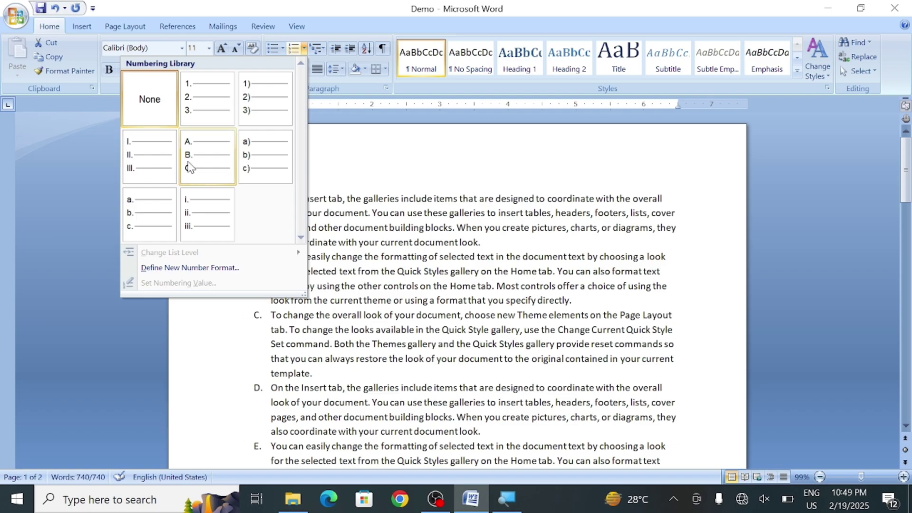
pyautogui.click(223, 90)
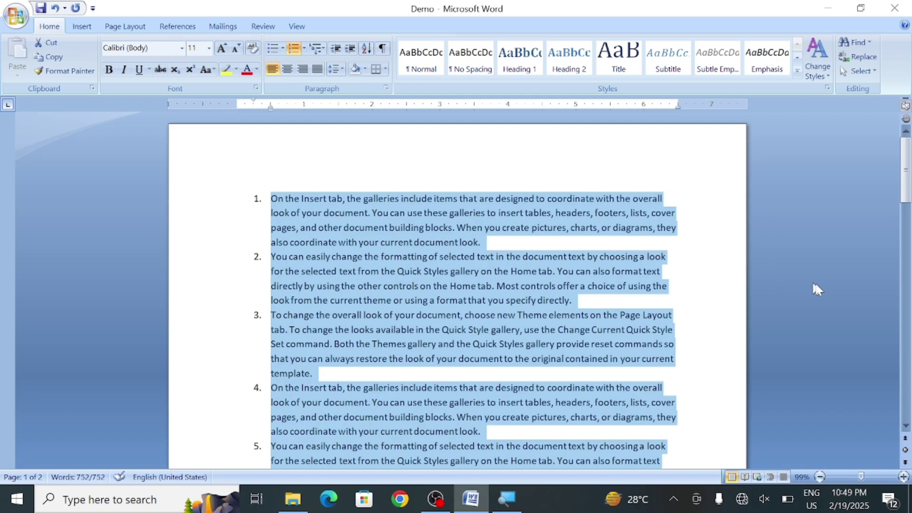
pyautogui.click(905, 424)
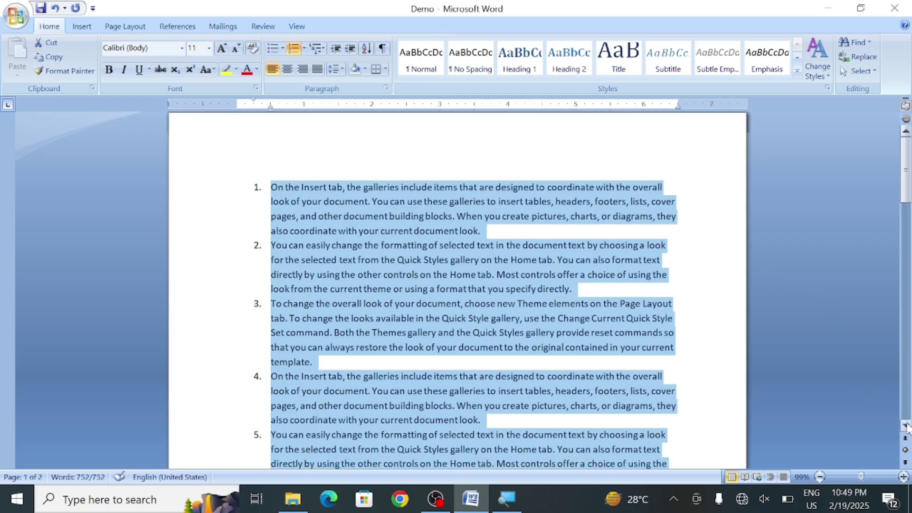
pyautogui.click(905, 424)
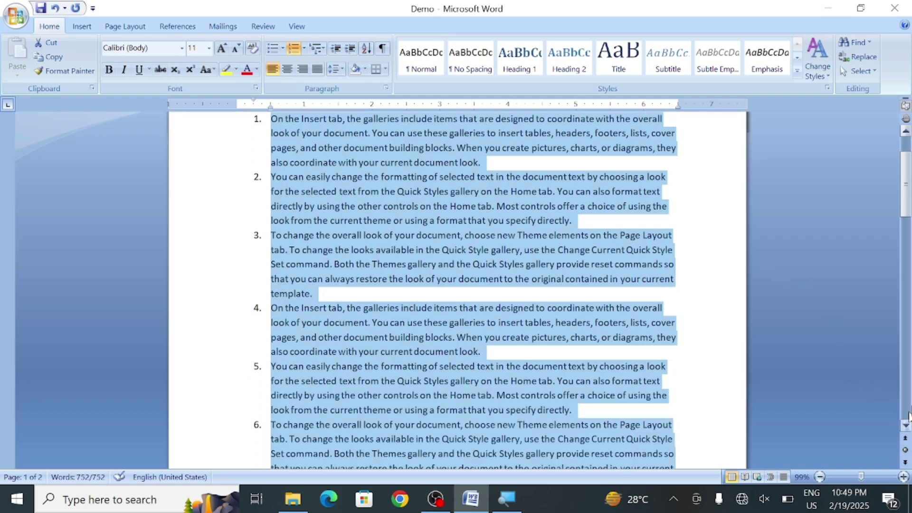
pyautogui.moveTo(906, 192); pyautogui.dragTo(906, 173)
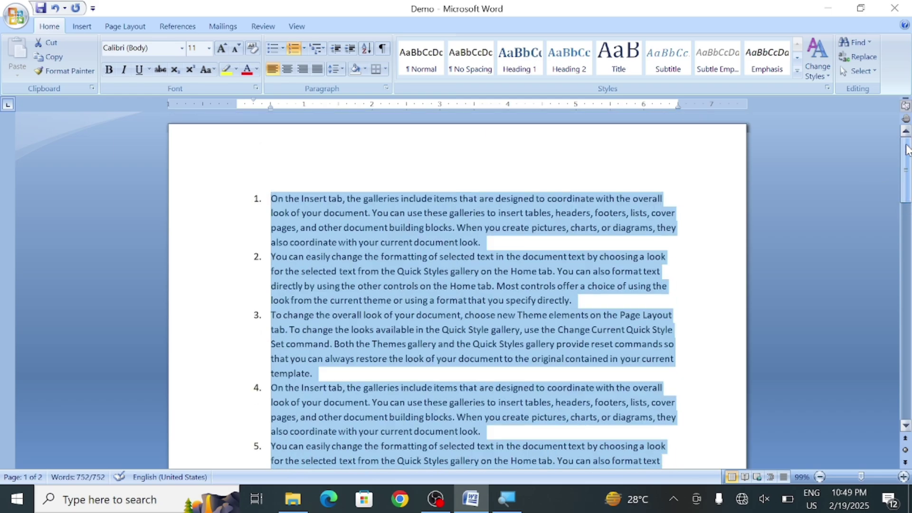
pyautogui.click(304, 48)
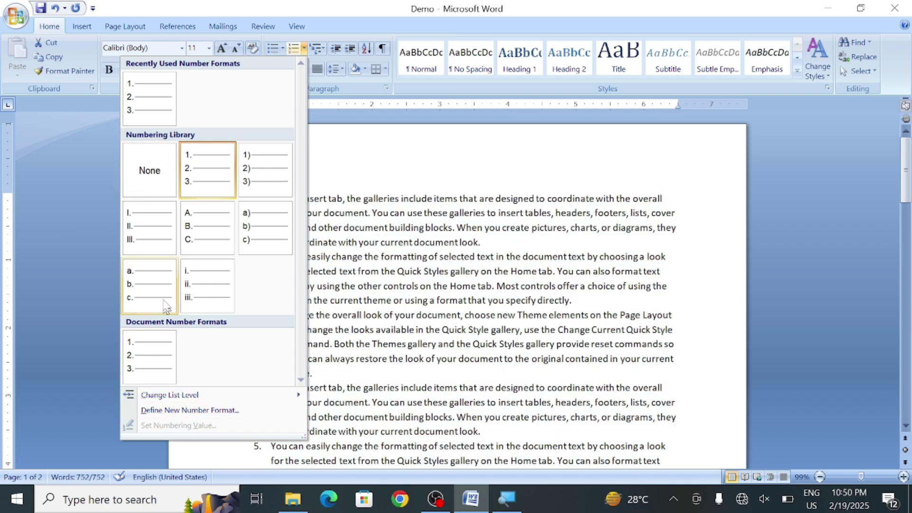
pyautogui.click(140, 163)
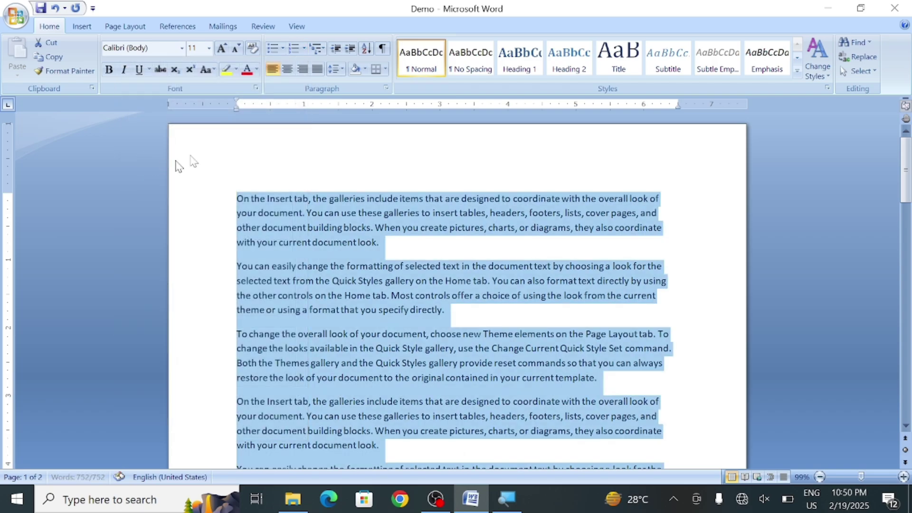
# Apply the Article I. Heading multilevel list, labelling paragraphs Article I, II, III
pyautogui.click(323, 48)
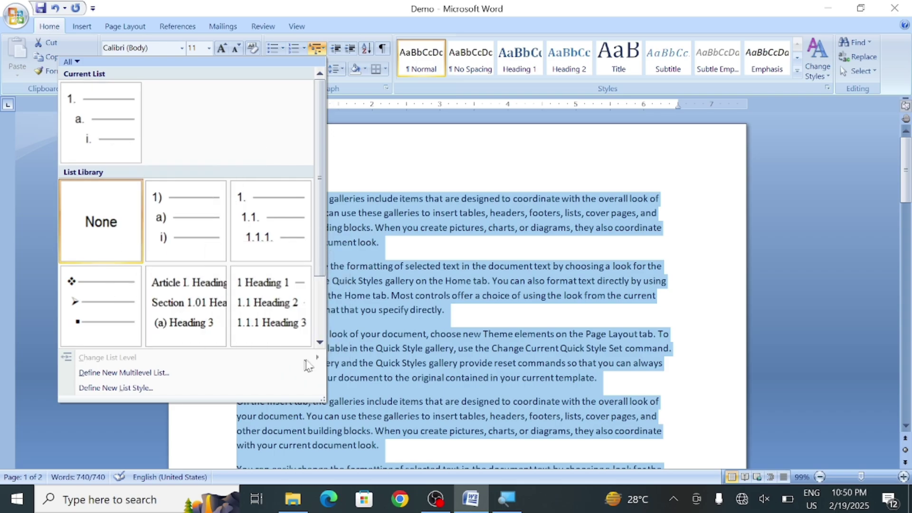
pyautogui.click(319, 342)
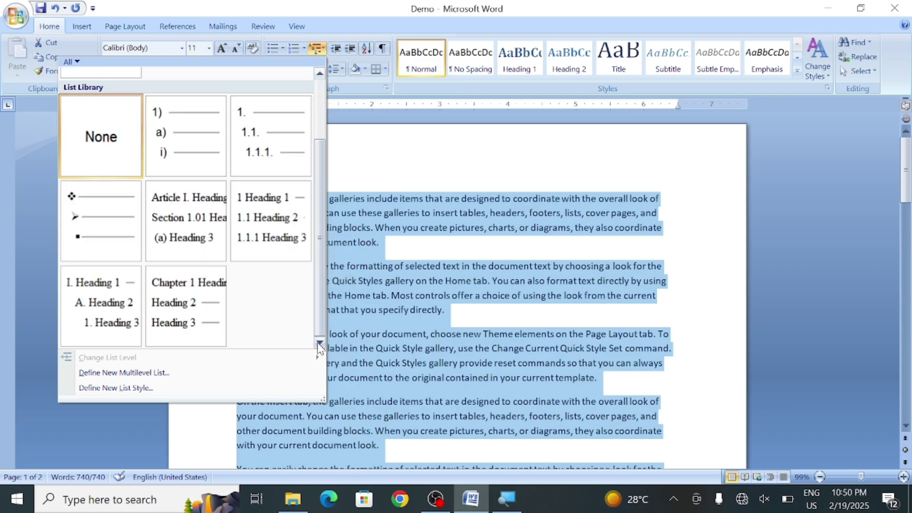
pyautogui.moveTo(188, 304)
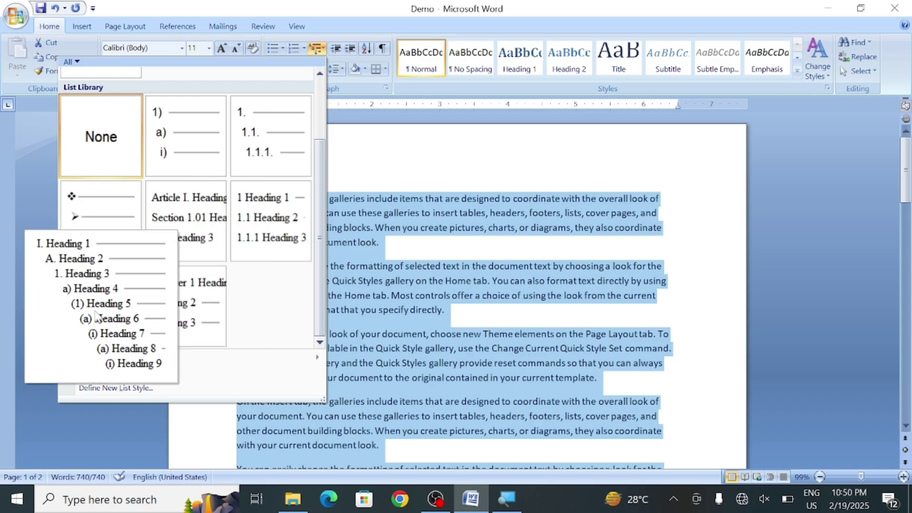
pyautogui.click(196, 205)
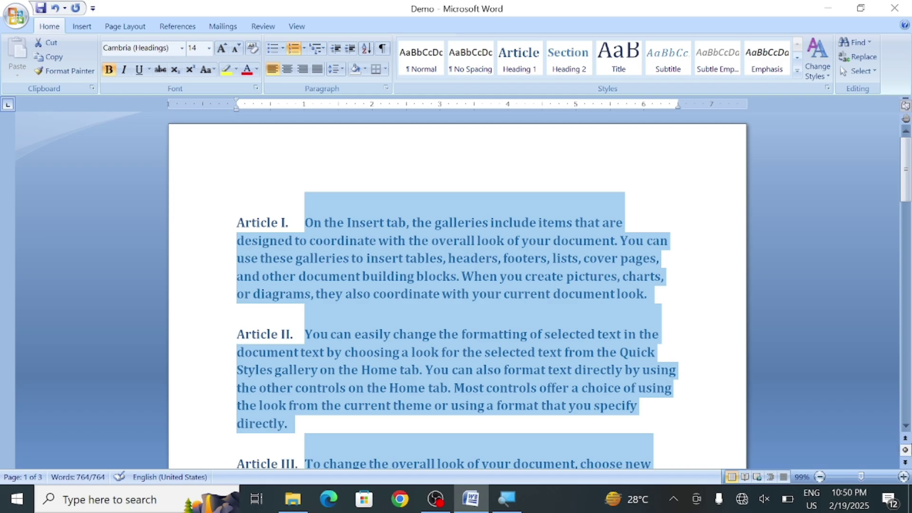
# Set Numbering to None to remove the Article labels
pyautogui.click(905, 426)
pyautogui.click(905, 430)
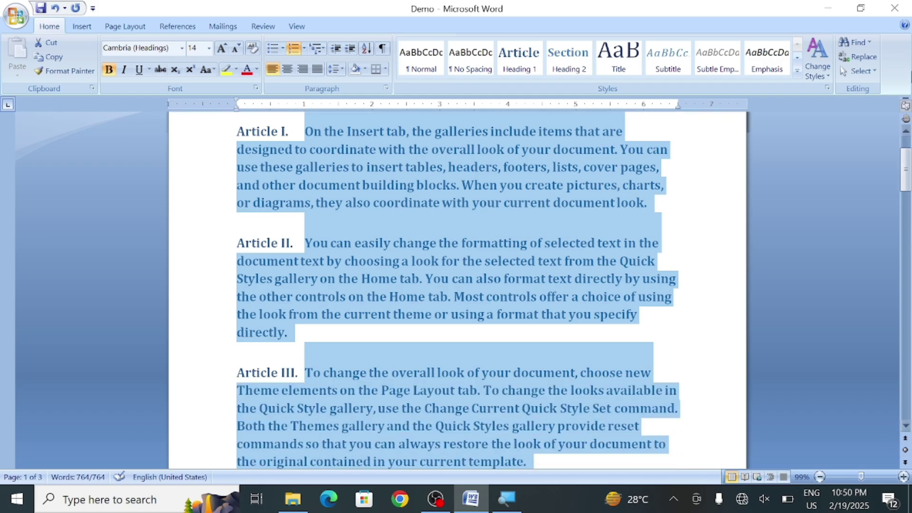
pyautogui.moveTo(906, 167); pyautogui.dragTo(906, 147)
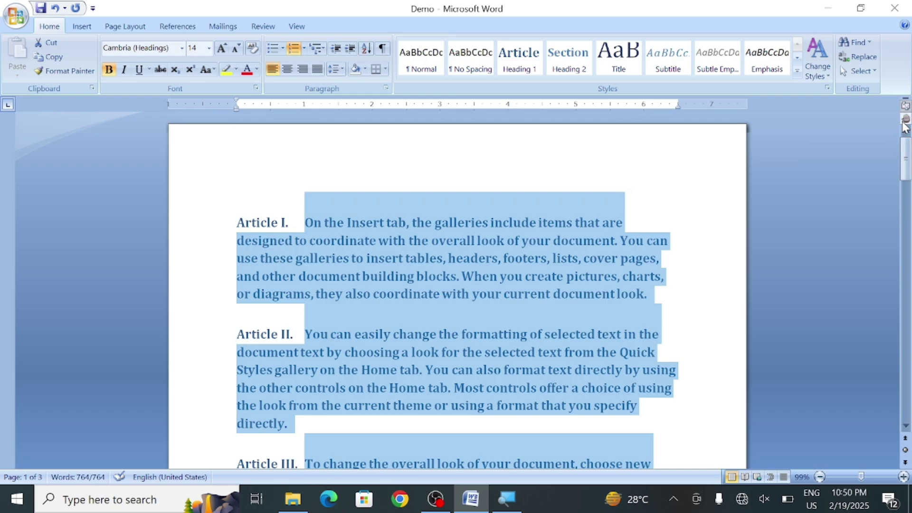
pyautogui.click(304, 50)
pyautogui.click(140, 167)
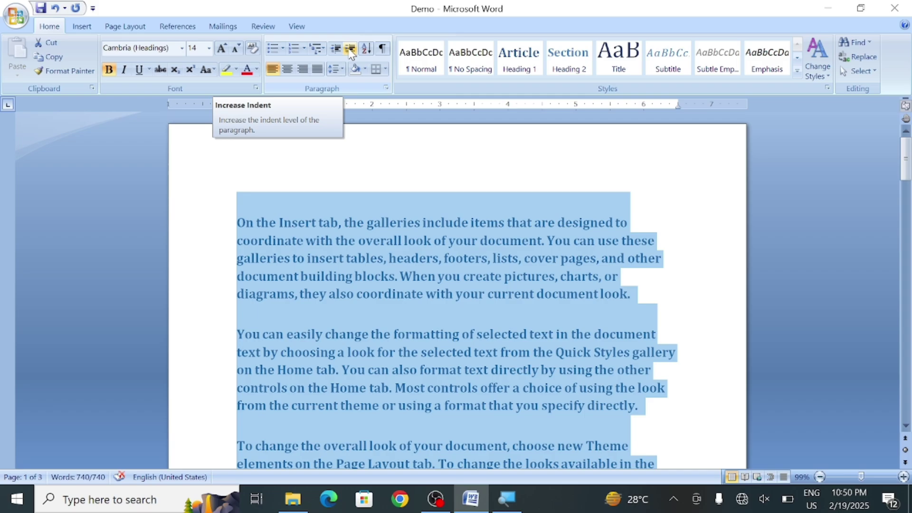
# Increase the paragraph indent six steps, then decrease it back to the left margin
pyautogui.click(350, 49)
pyautogui.click(350, 49)
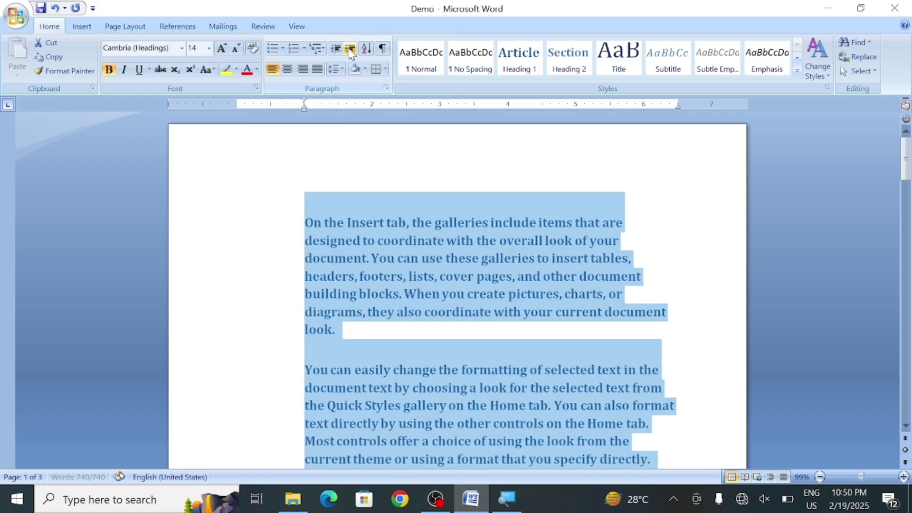
pyautogui.click(350, 49)
pyautogui.click(350, 49)
pyautogui.click(350, 48)
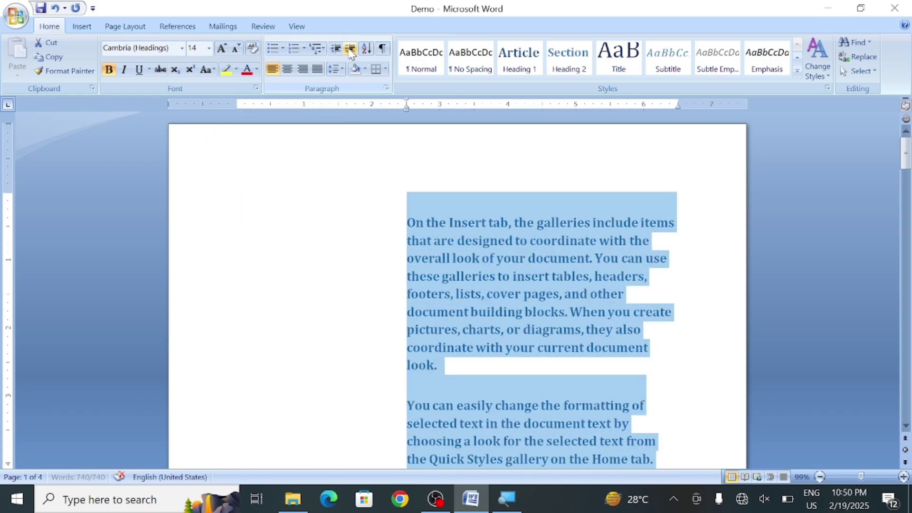
pyautogui.click(349, 48)
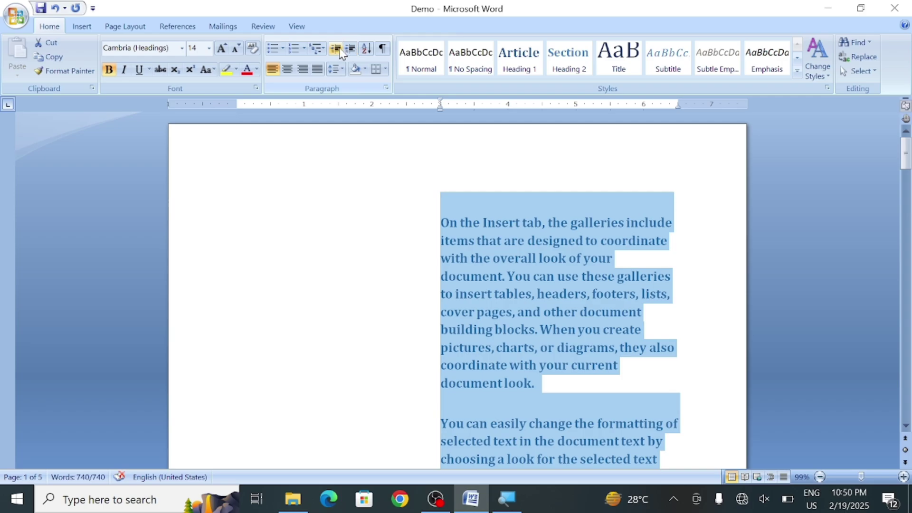
pyautogui.click(337, 49)
pyautogui.click(337, 49)
pyautogui.click(337, 48)
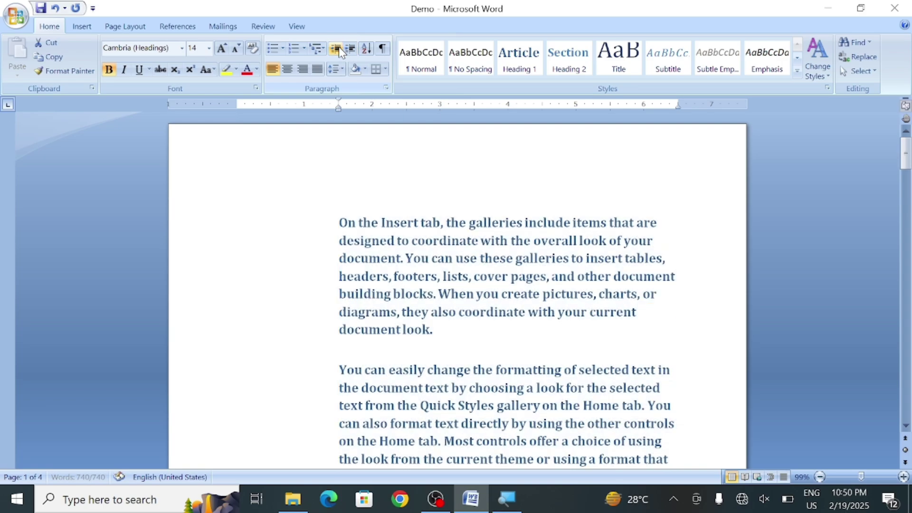
pyautogui.click(337, 49)
pyautogui.click(337, 49)
pyautogui.click(338, 49)
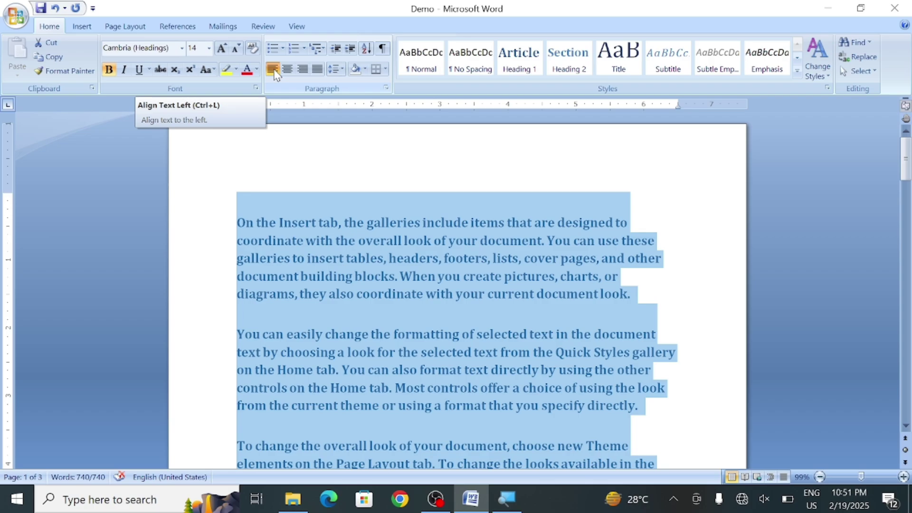
# Compare justified, left-aligned and centered layouts for the paragraphs
pyautogui.hotkey('ctrl', 'j')
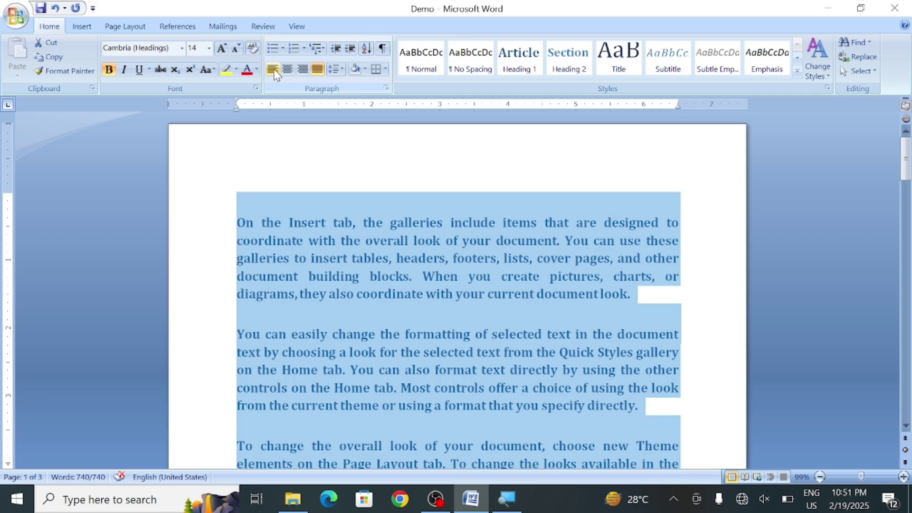
pyautogui.click(274, 71)
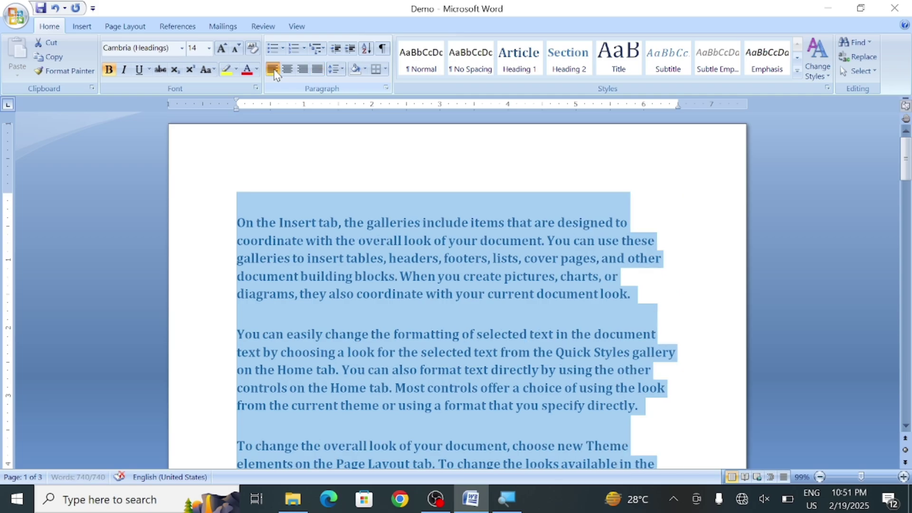
pyautogui.click(274, 71)
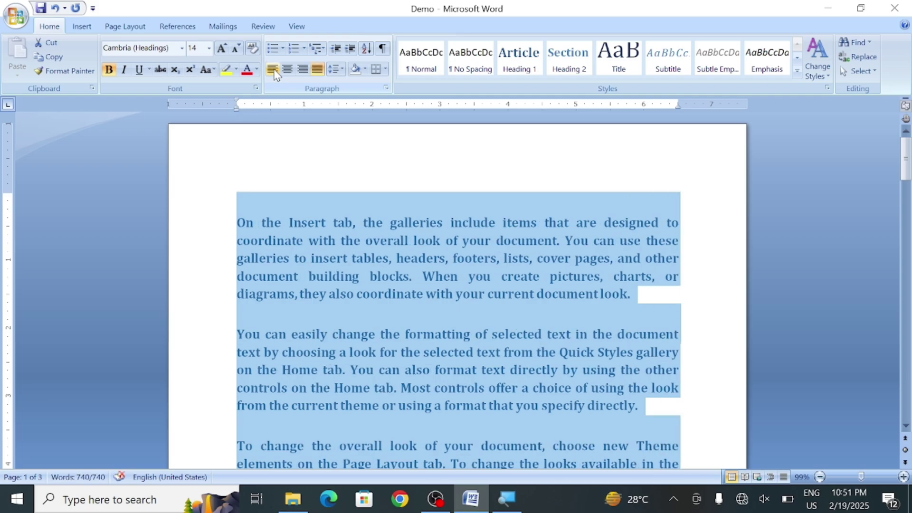
pyautogui.click(274, 71)
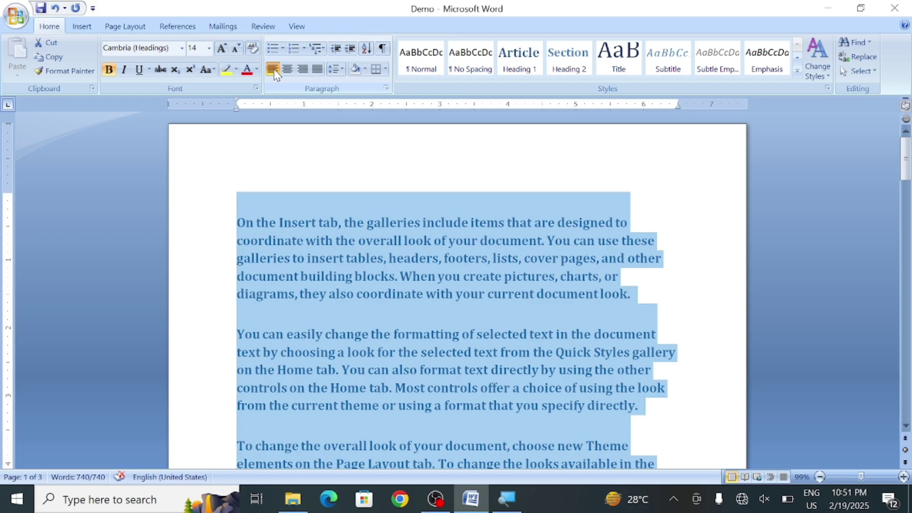
pyautogui.click(274, 72)
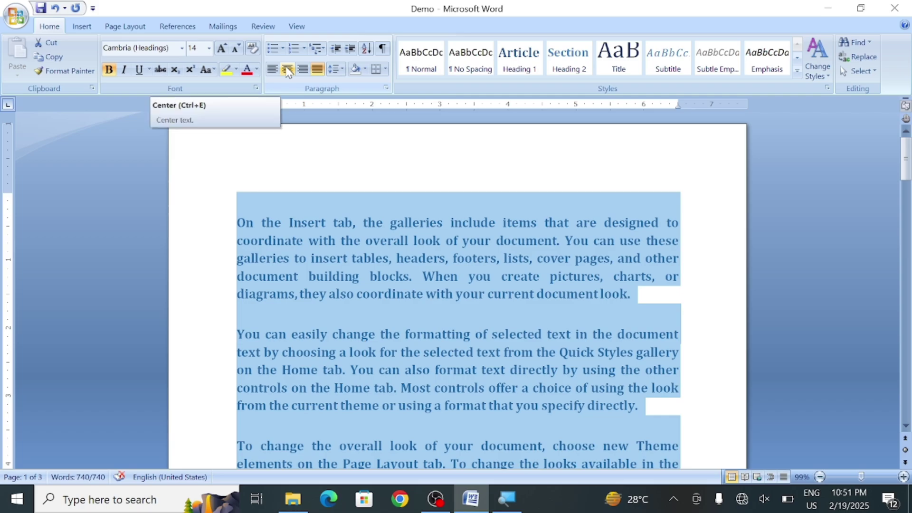
pyautogui.click(286, 69)
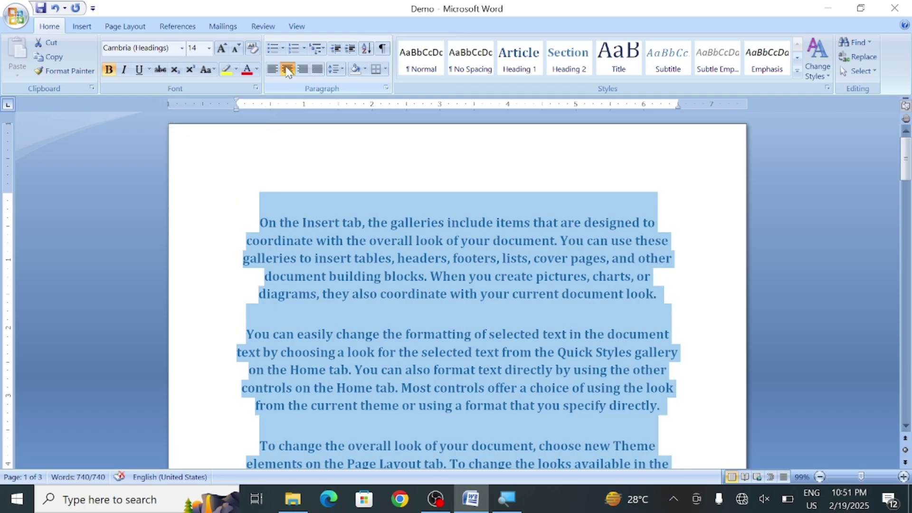
pyautogui.click(287, 70)
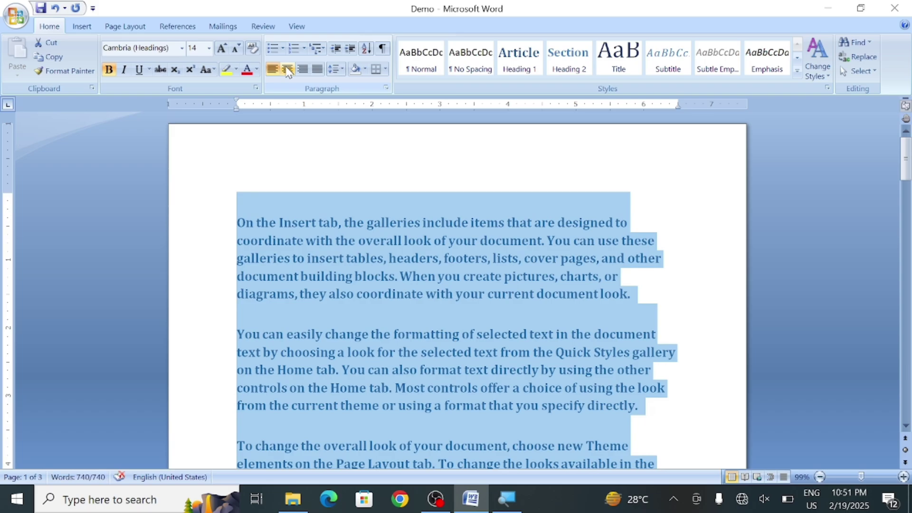
pyautogui.click(287, 70)
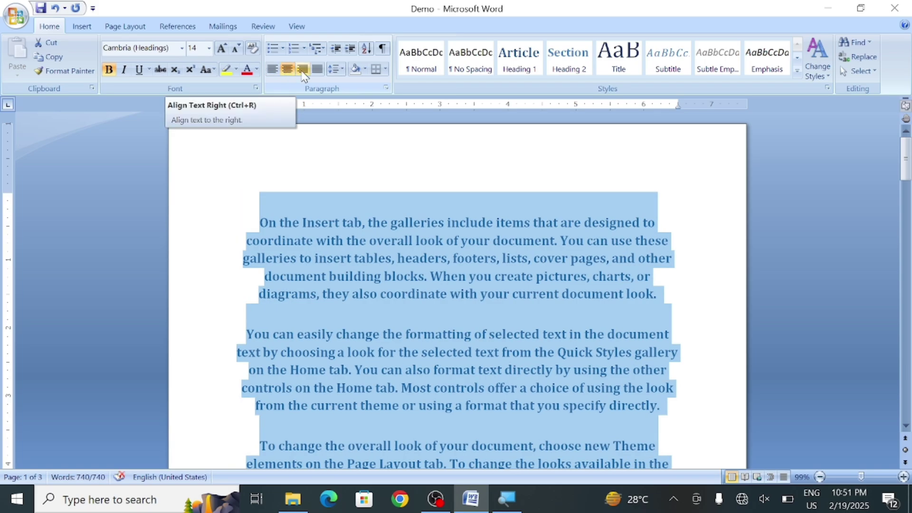
# Try right alignment, then justify the paragraphs across both margins
pyautogui.click(303, 70)
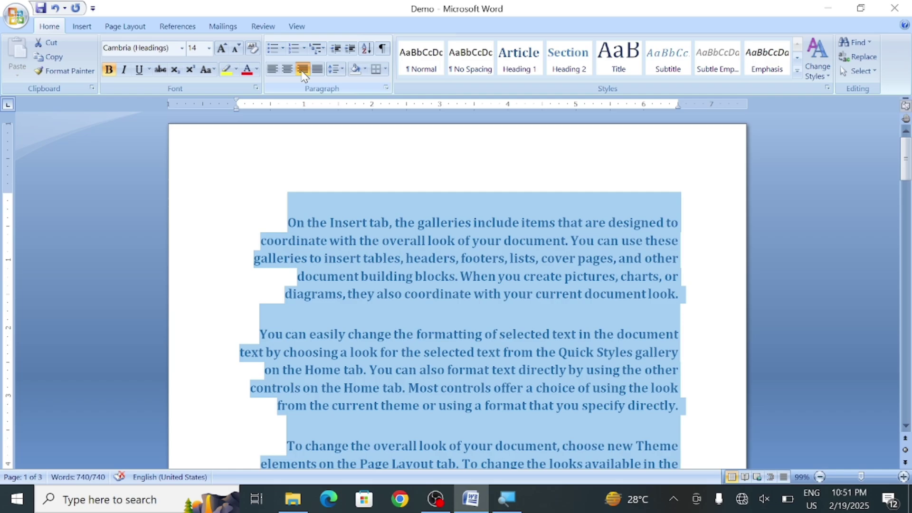
pyautogui.click(302, 69)
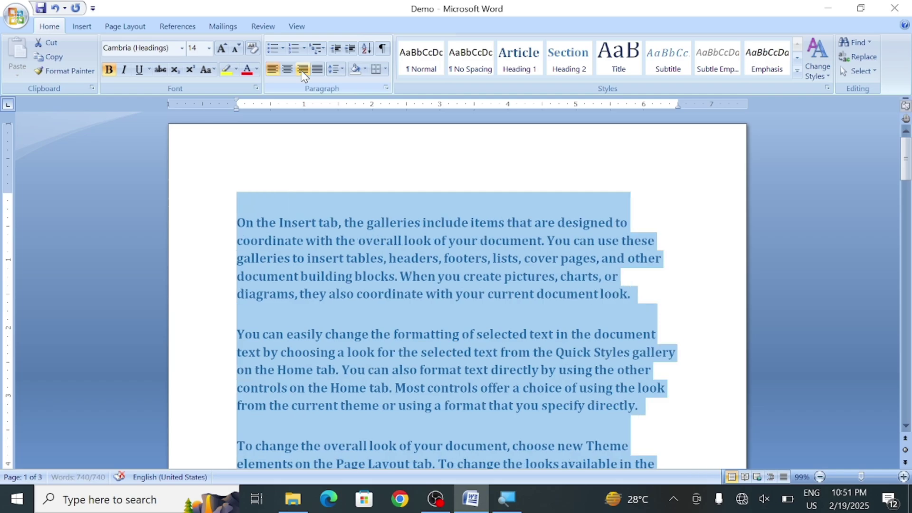
pyautogui.click(303, 70)
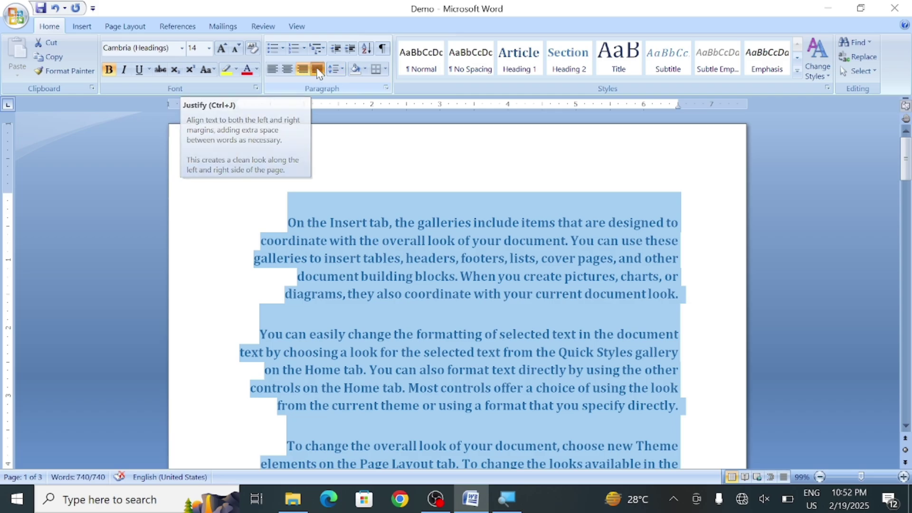
pyautogui.click(317, 70)
pyautogui.click(317, 70)
pyautogui.click(318, 70)
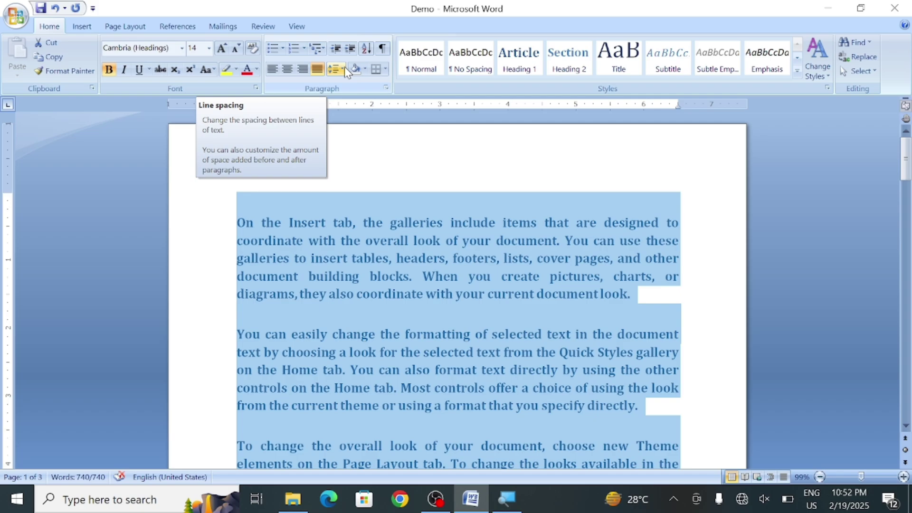
# Try single and then double line spacing on the paragraphs
pyautogui.click(344, 67)
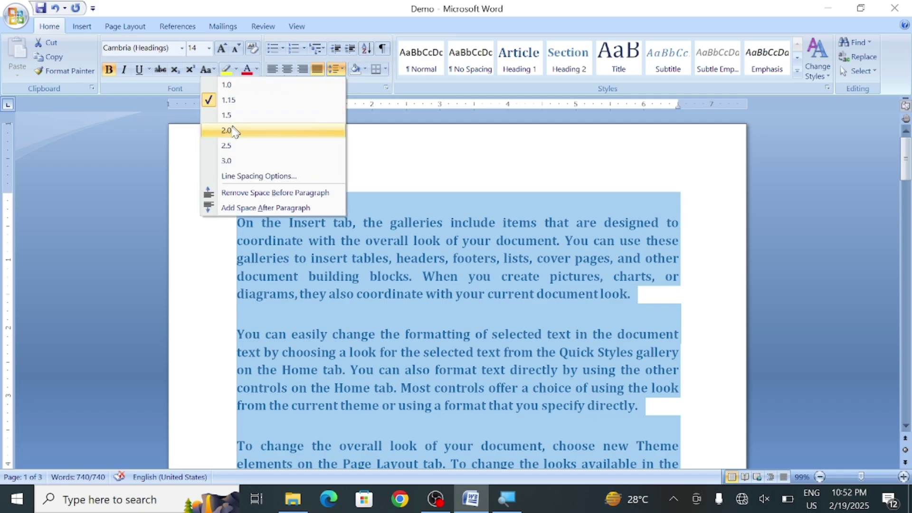
pyautogui.click(230, 87)
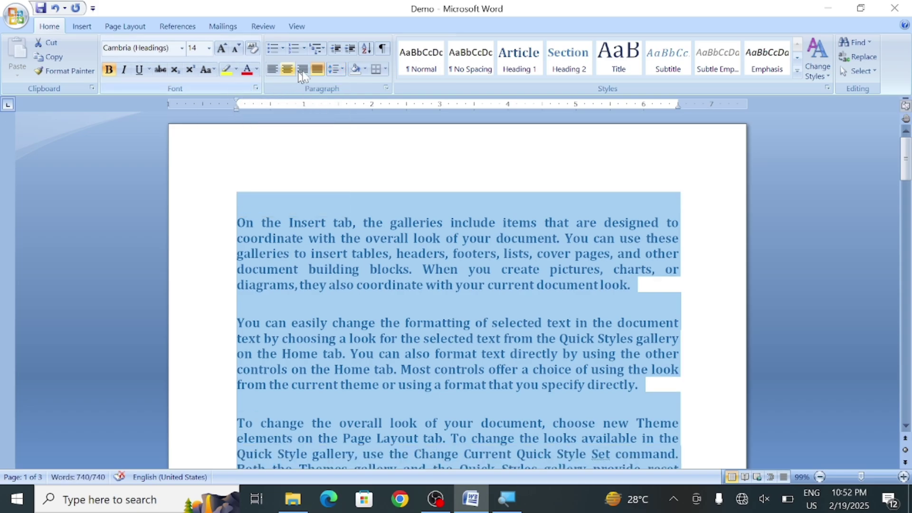
pyautogui.click(343, 70)
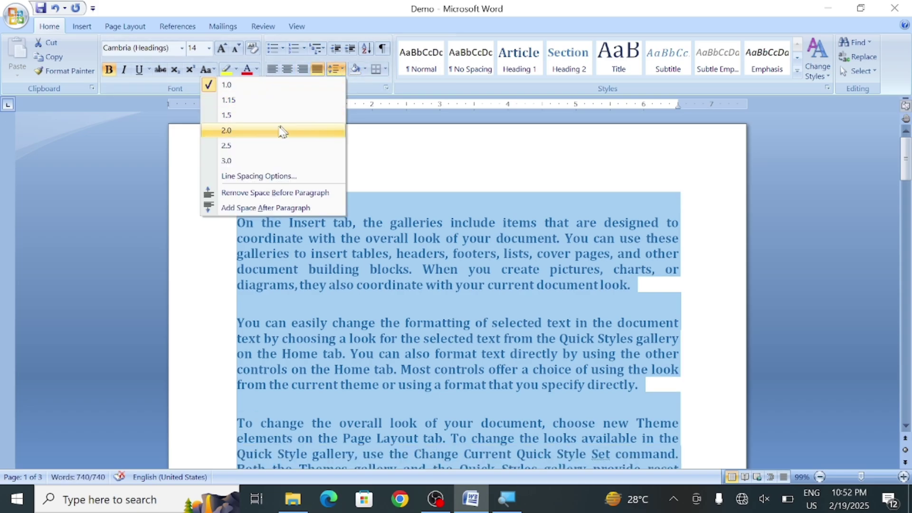
pyautogui.click(257, 131)
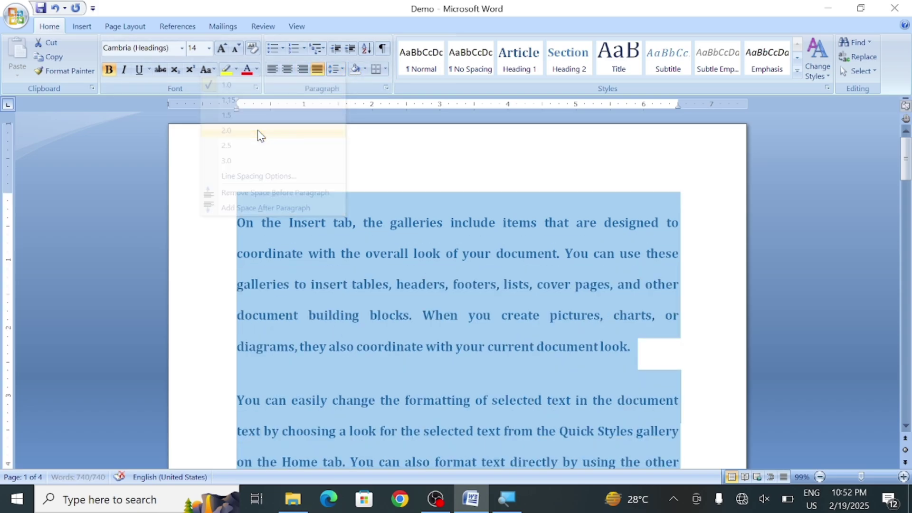
# Remove the space before paragraphs and set line spacing to 1.0
pyautogui.click(343, 70)
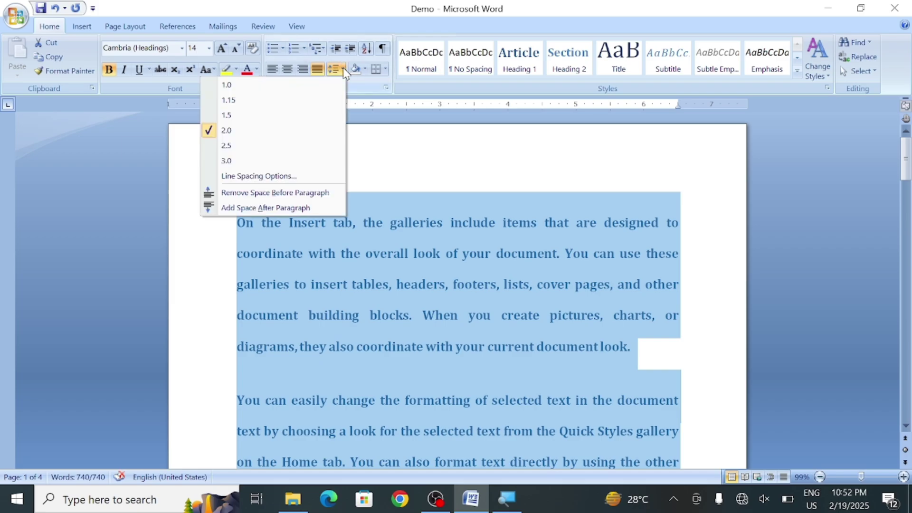
pyautogui.click(280, 193)
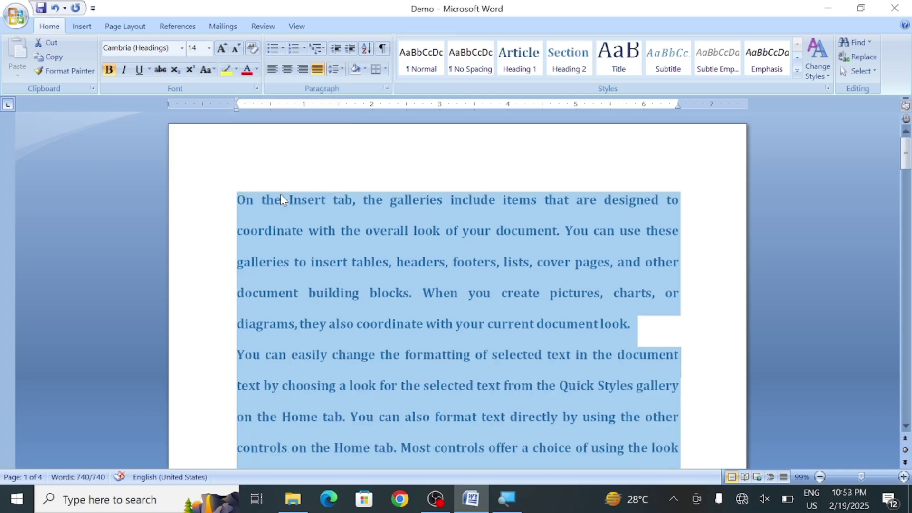
pyautogui.click(341, 66)
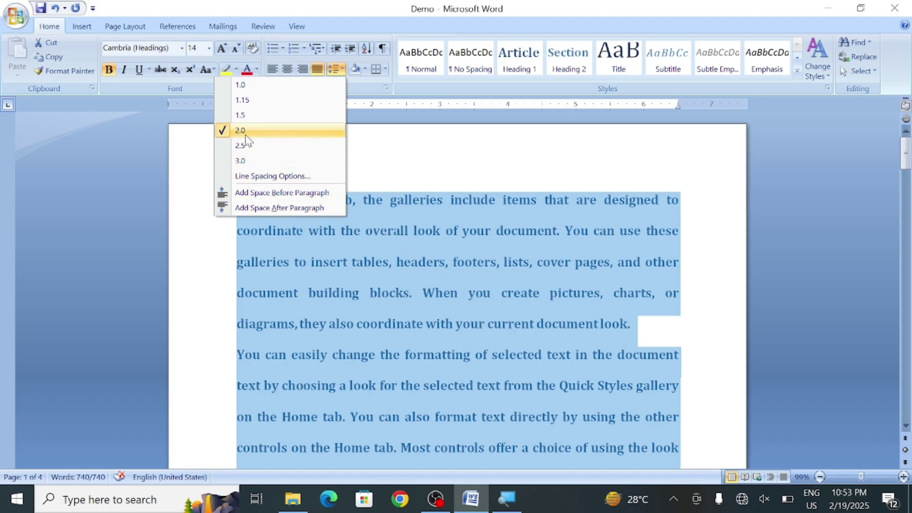
pyautogui.click(239, 85)
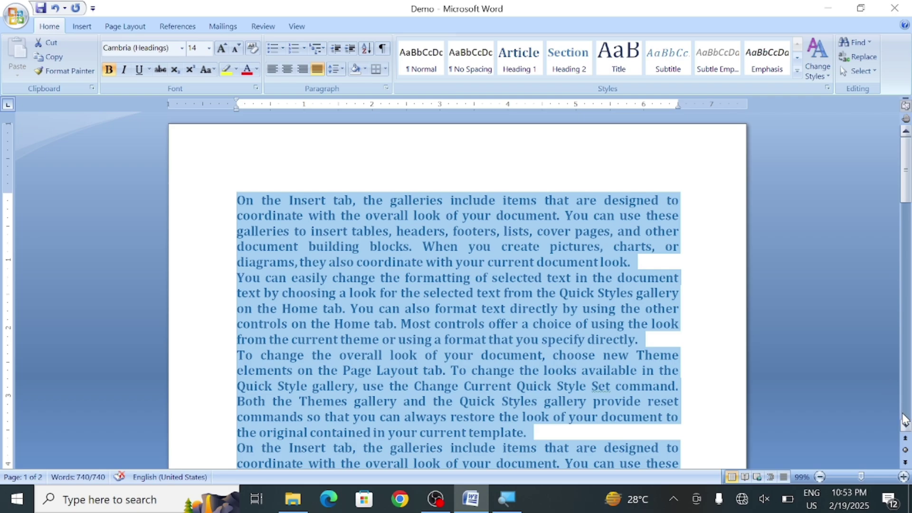
pyautogui.scroll(-10, 905, 422)
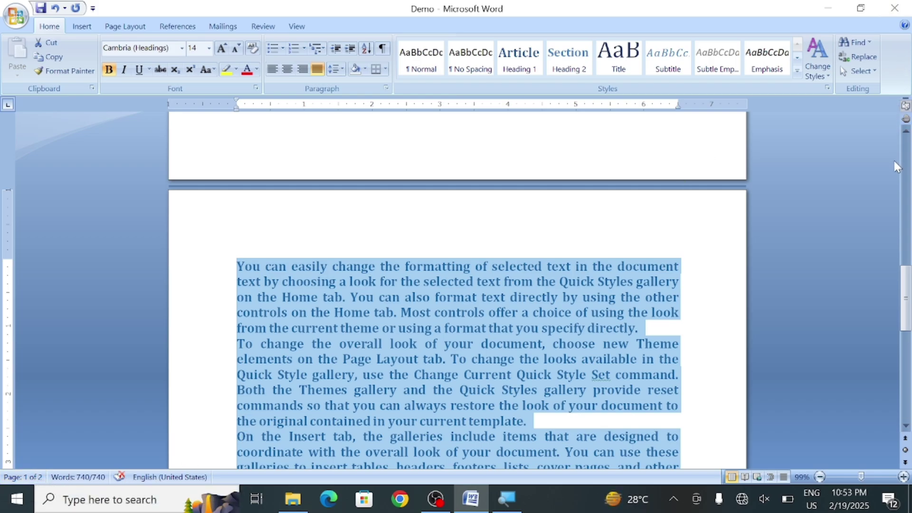
pyautogui.click(906, 132)
pyautogui.moveTo(906, 132); pyautogui.dragTo(906, 132)
pyautogui.moveTo(909, 249); pyautogui.dragTo(910, 142)
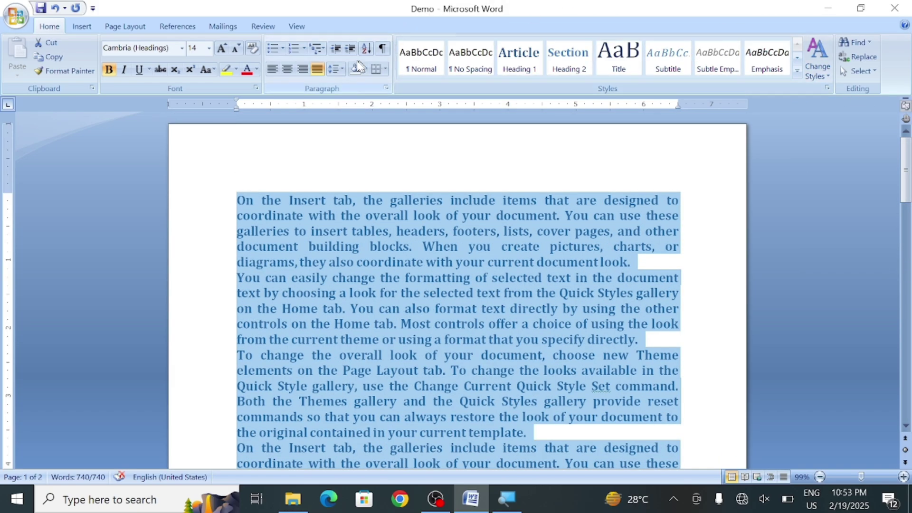
pyautogui.click(343, 70)
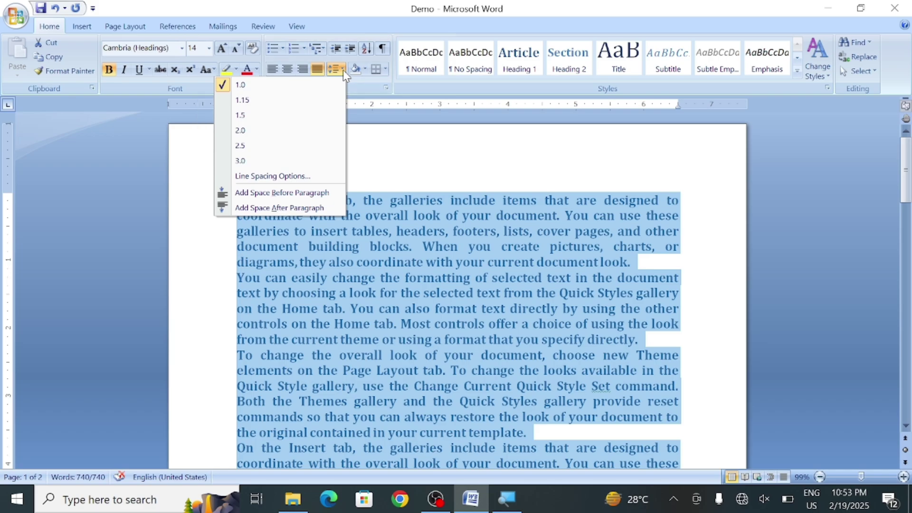
pyautogui.click(240, 162)
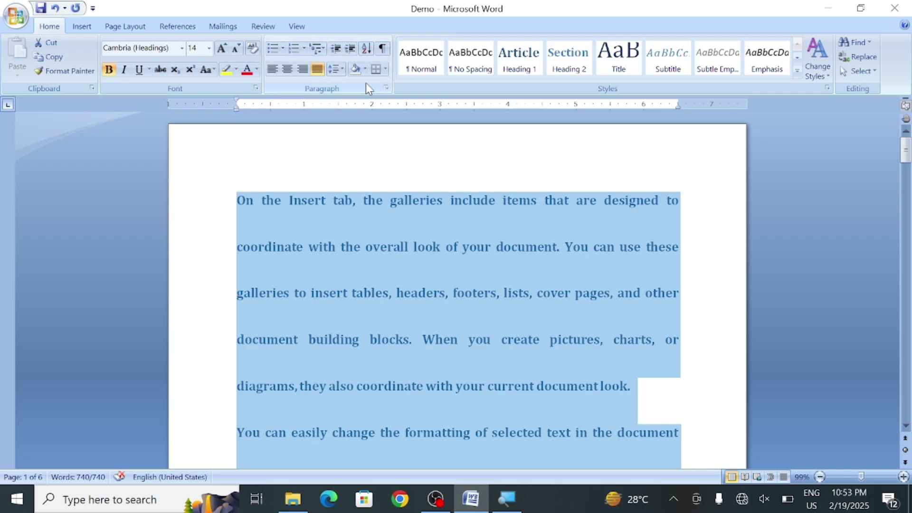
pyautogui.click(341, 73)
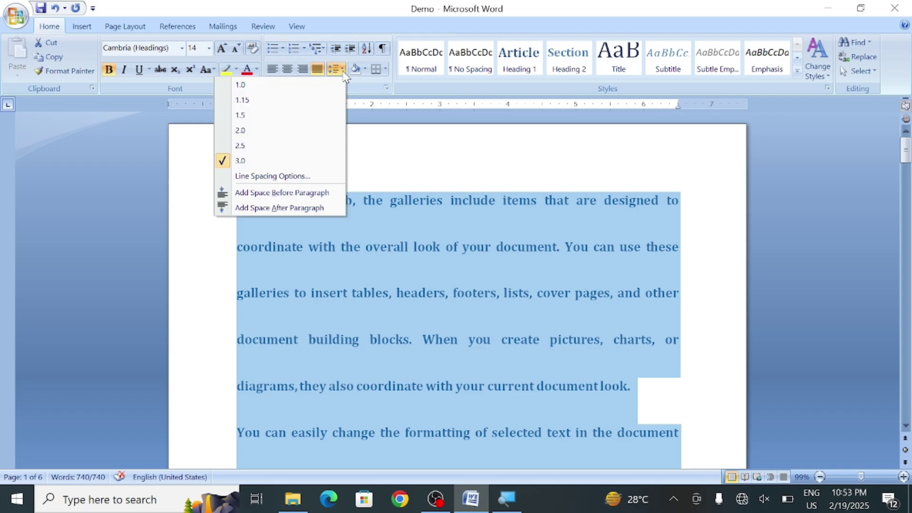
pyautogui.click(271, 84)
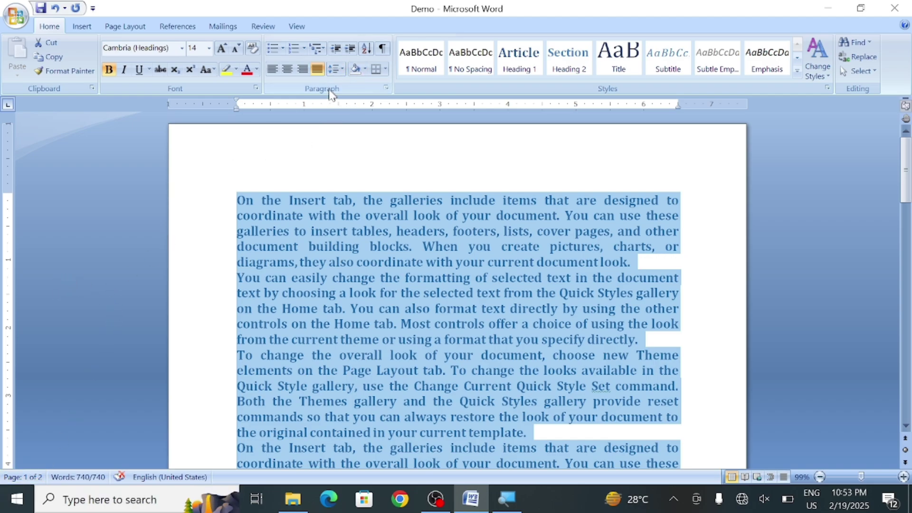
pyautogui.click(365, 70)
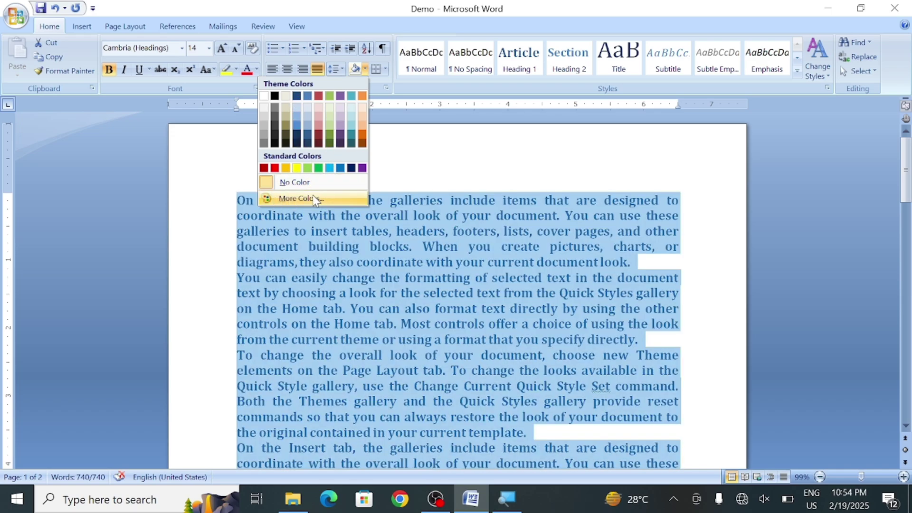
pyautogui.click(314, 198)
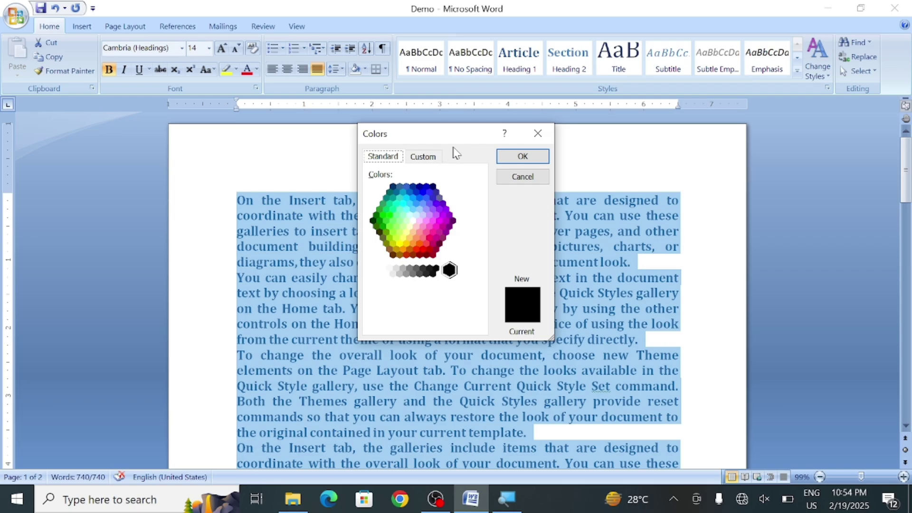
pyautogui.click(431, 158)
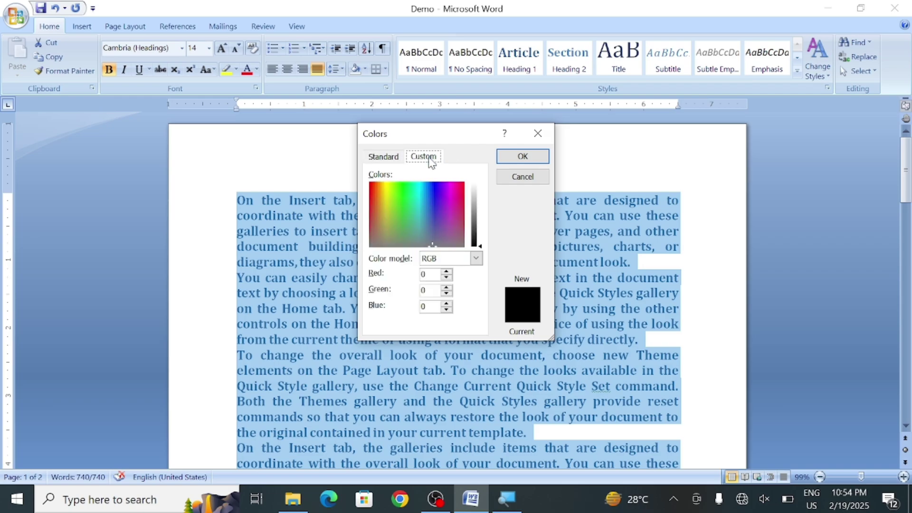
pyautogui.click(399, 158)
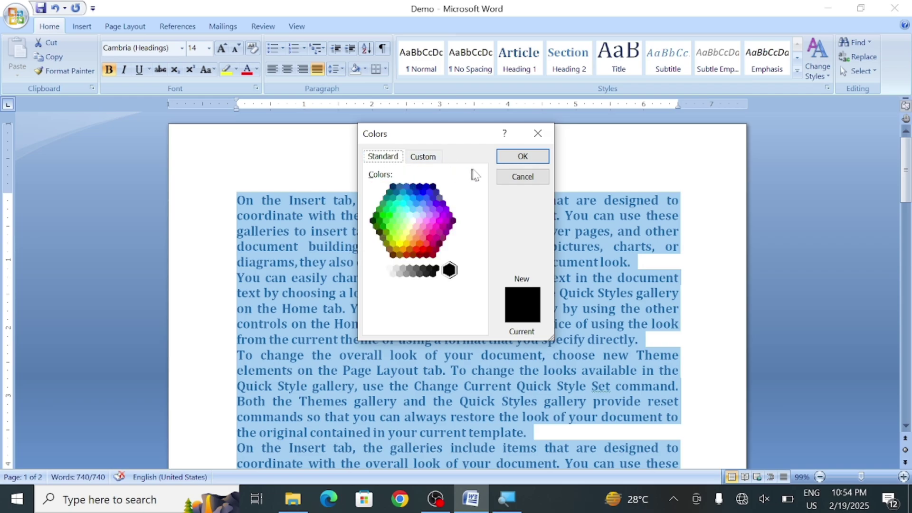
pyautogui.click(517, 179)
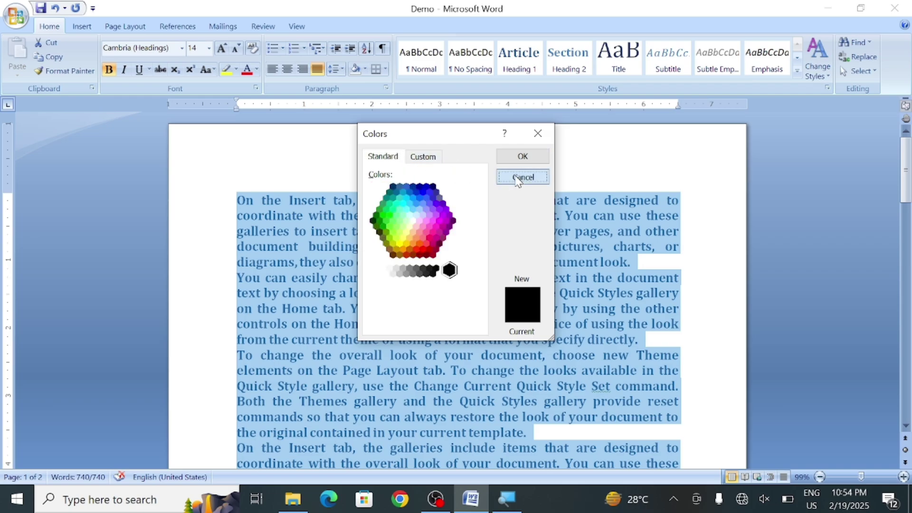
# Apply All Borders around and between the paragraphs
pyautogui.click(386, 71)
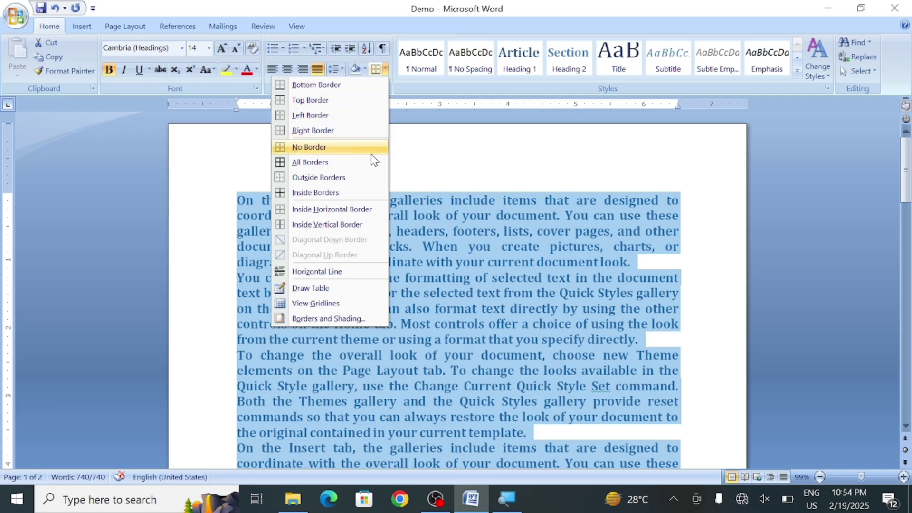
pyautogui.click(440, 161)
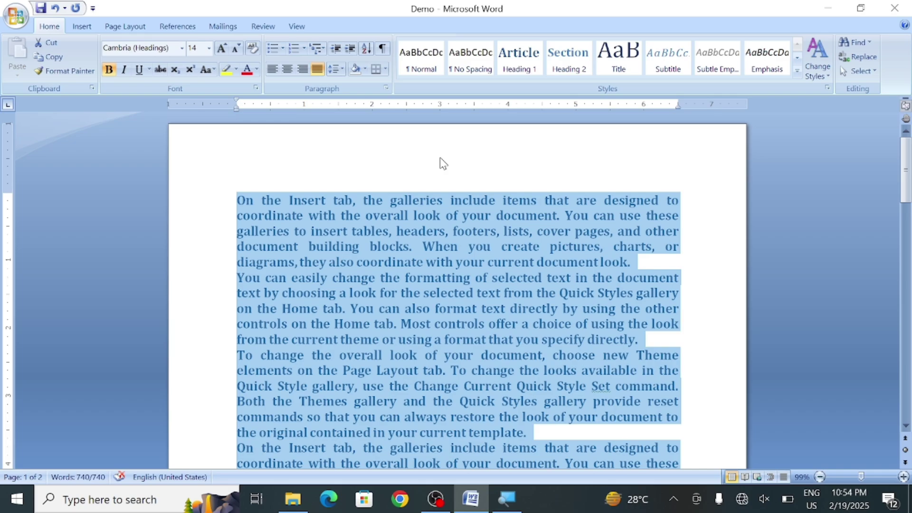
pyautogui.click(386, 73)
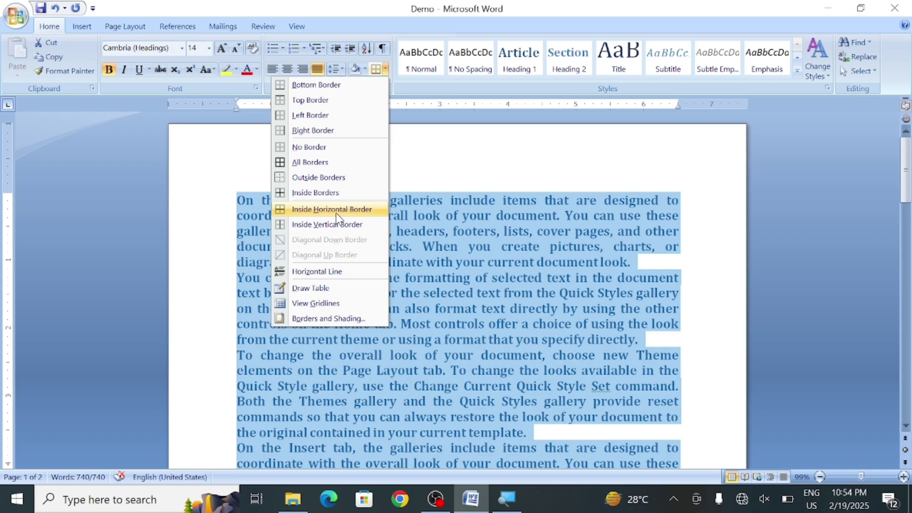
pyautogui.click(300, 162)
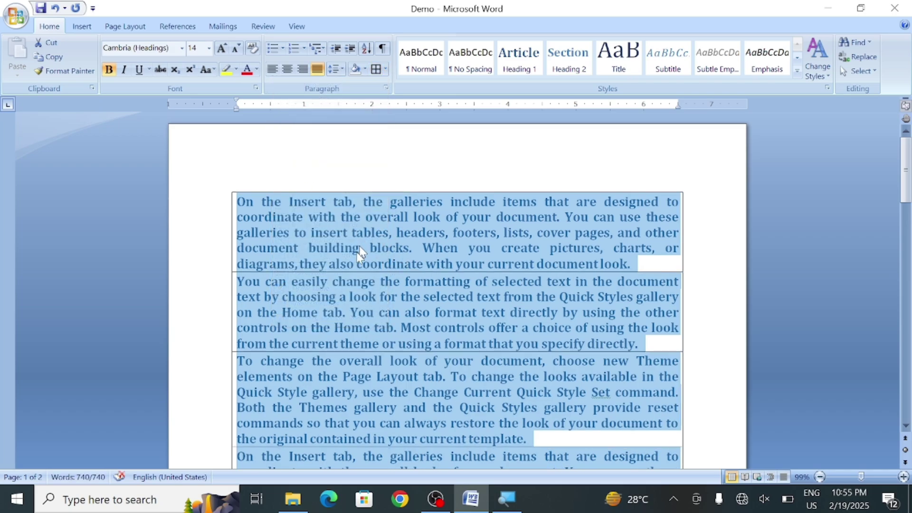
# Toggle the top border, switch to No Border, then delete all the text
pyautogui.click(385, 69)
pyautogui.click(326, 99)
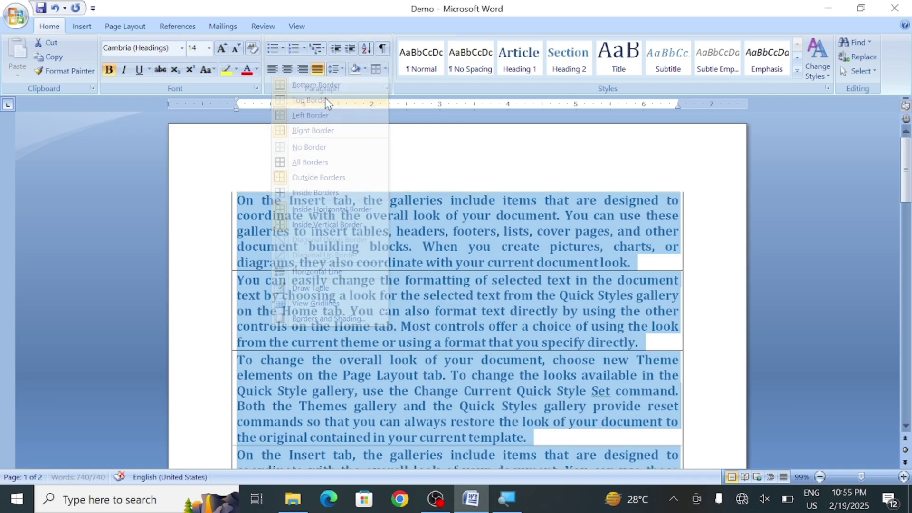
pyautogui.click(385, 69)
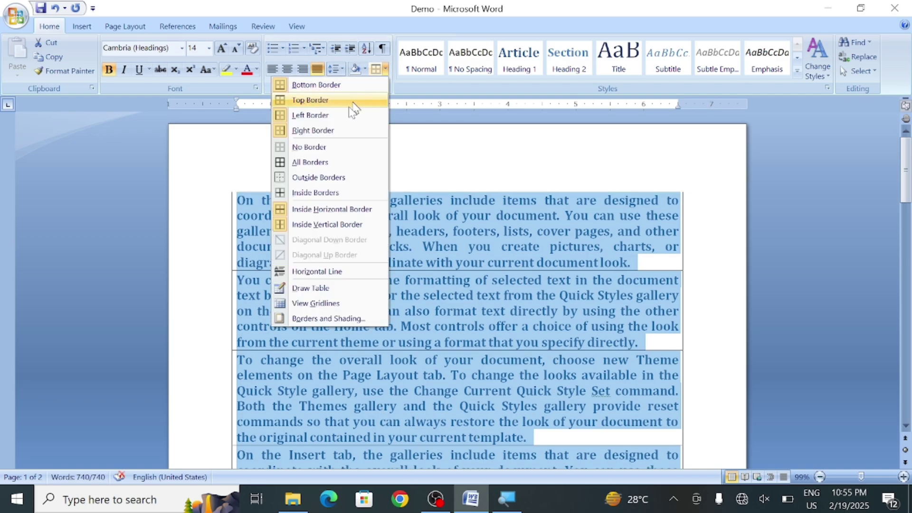
pyautogui.click(311, 147)
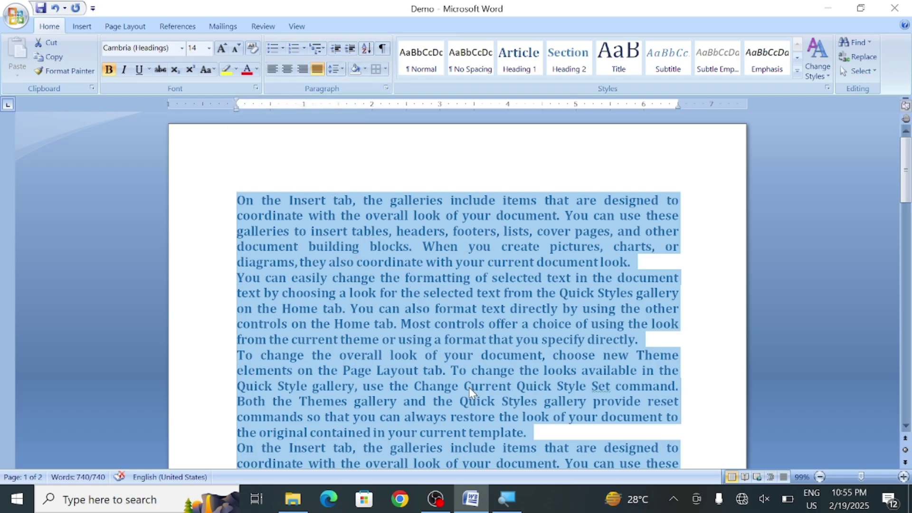
pyautogui.press('Delete')
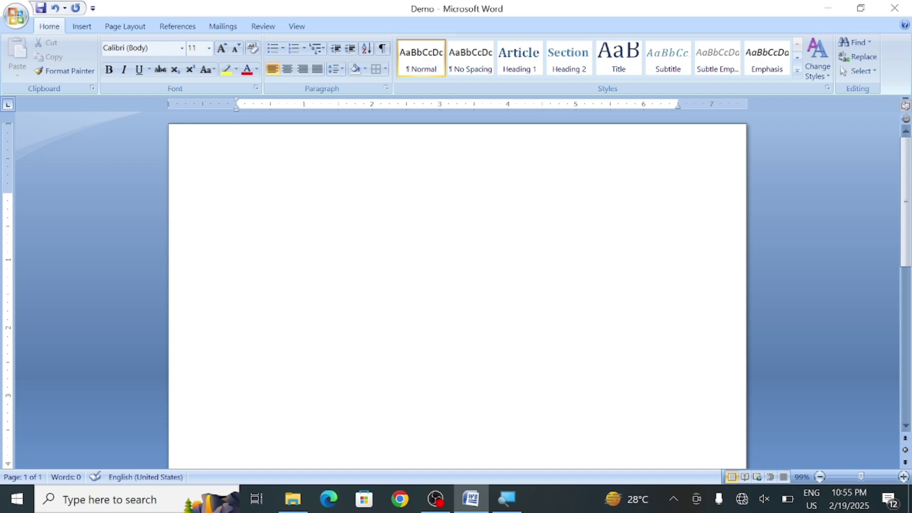
# Type the letters A, C, D, B, N, F, G, R and E on separate lines, then select them all
pyautogui.write('A')
pyautogui.press('Return')
pyautogui.write('C')
pyautogui.press('Return')
pyautogui.write('D')
pyautogui.press('Return')
pyautogui.write('B')
pyautogui.press('Return')
pyautogui.write('N')
pyautogui.press('Return')
pyautogui.write('F')
pyautogui.press('Return')
pyautogui.write('G')
pyautogui.press('Return')
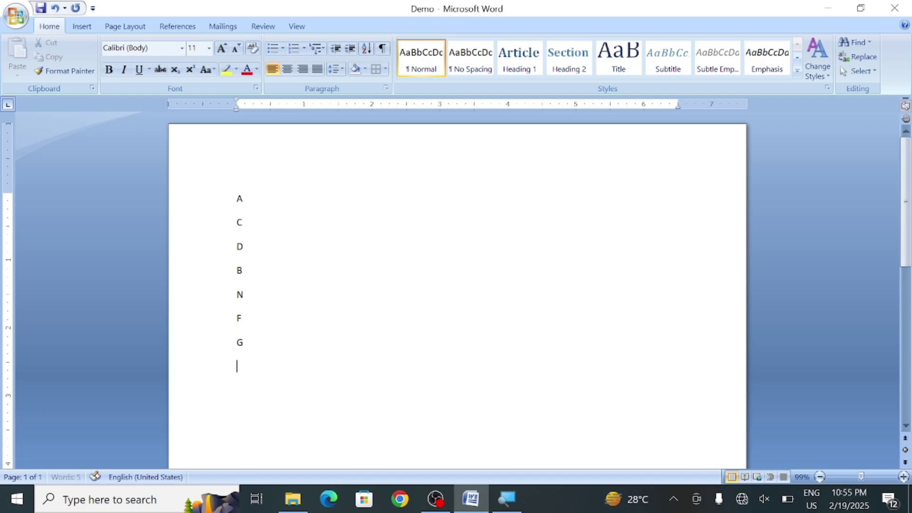
pyautogui.write('R')
pyautogui.press('Return')
pyautogui.write('E')
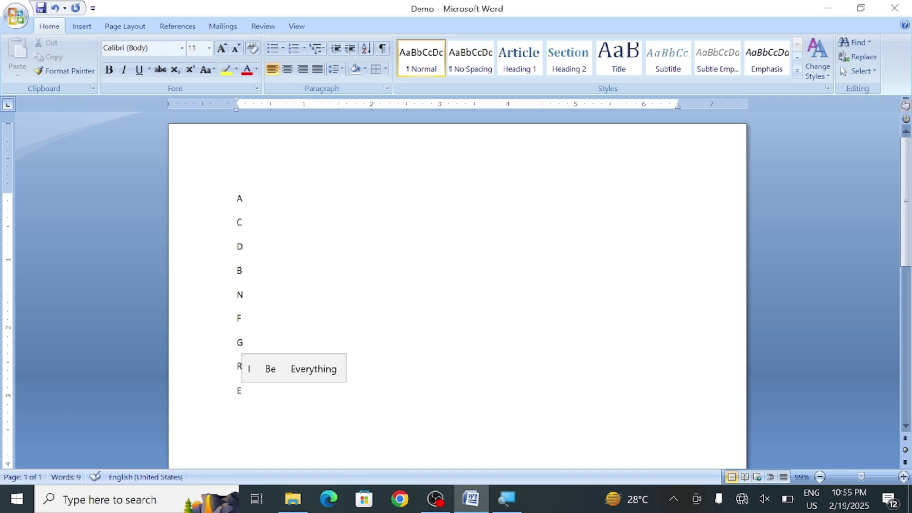
pyautogui.hotkey('ctrl', 'a')
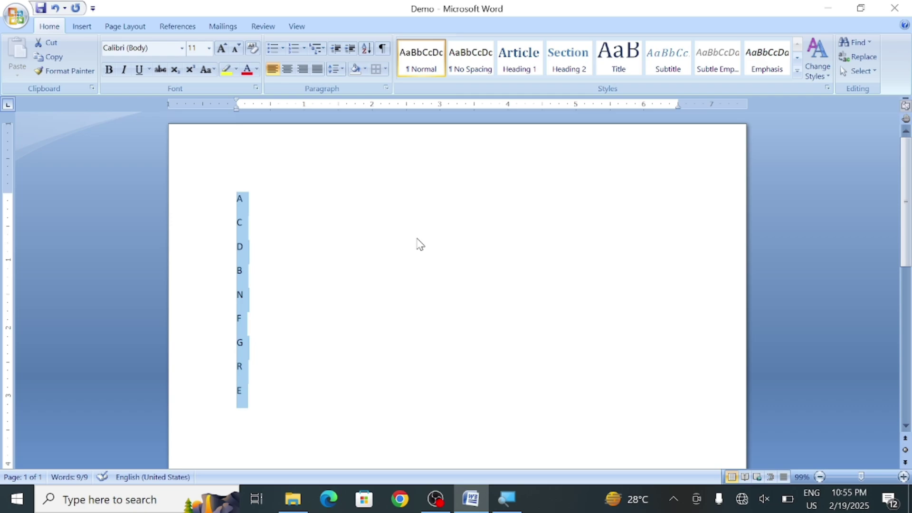
# Sort the letter list alphabetically in ascending order, A to R
pyautogui.click(373, 46)
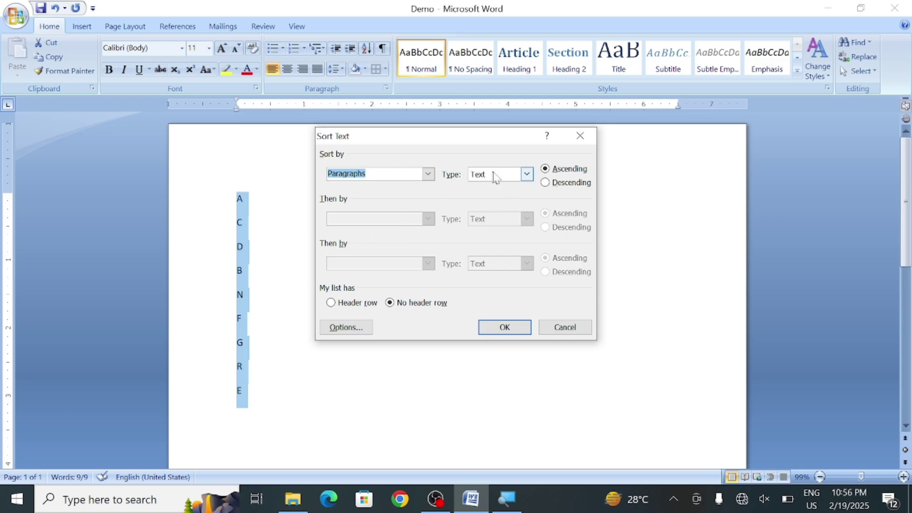
pyautogui.click(554, 184)
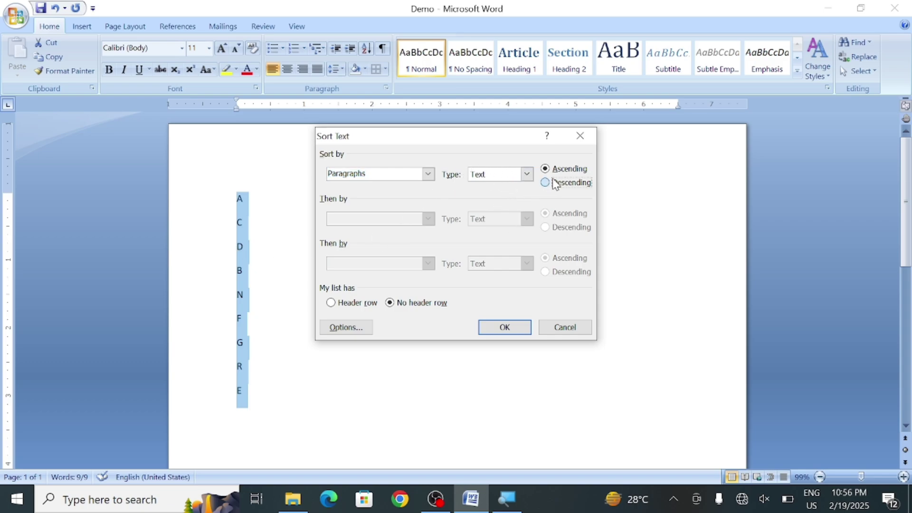
pyautogui.click(549, 170)
pyautogui.click(487, 330)
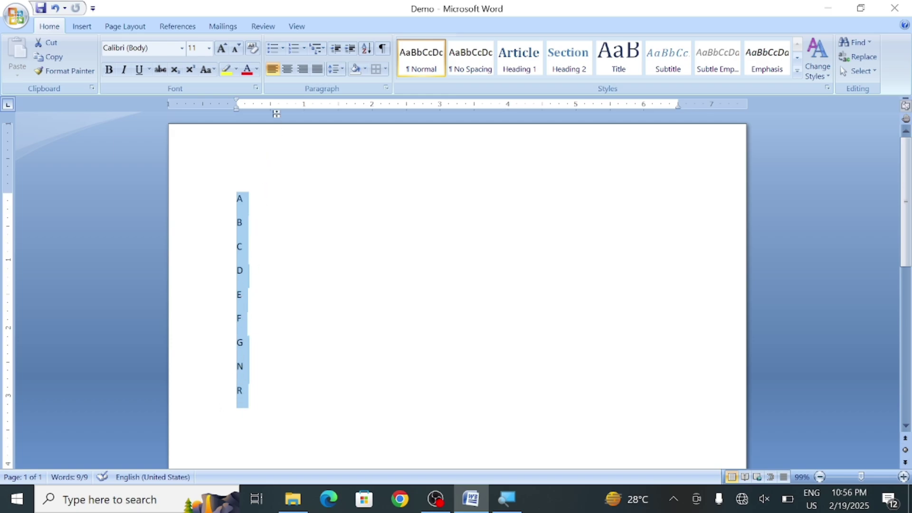
# Re-sort the letter list descending, R down to A, then delete it
pyautogui.click(370, 49)
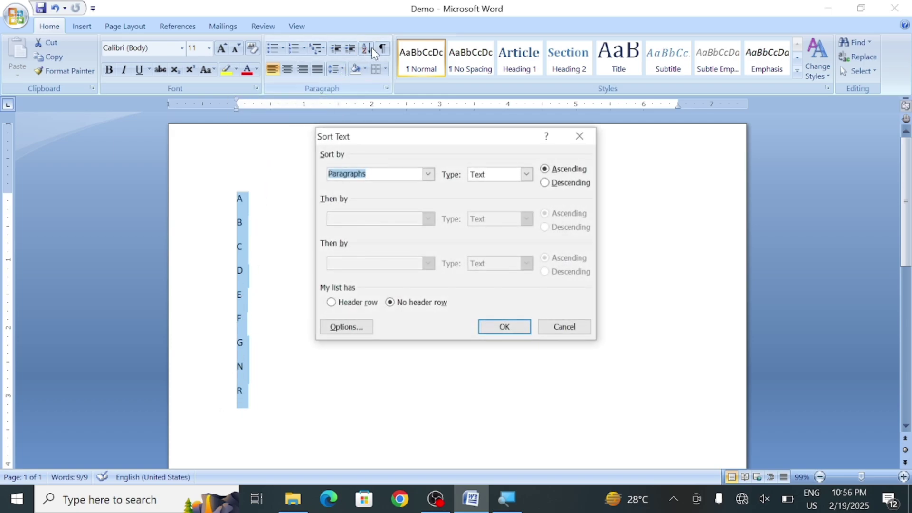
pyautogui.click(545, 182)
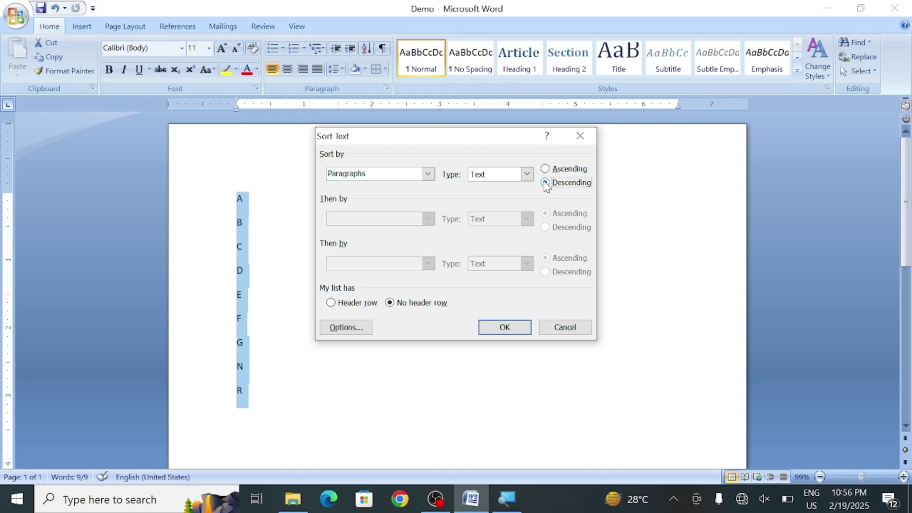
pyautogui.click(503, 327)
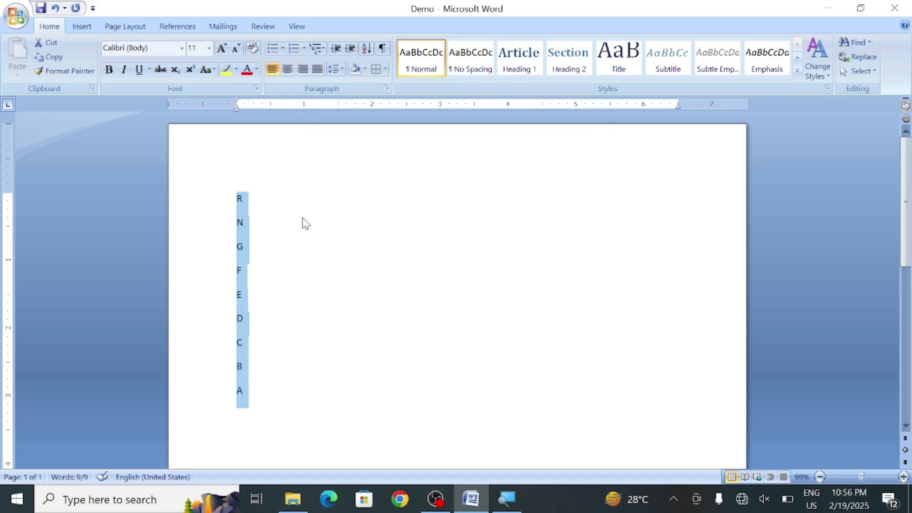
pyautogui.press('Delete')
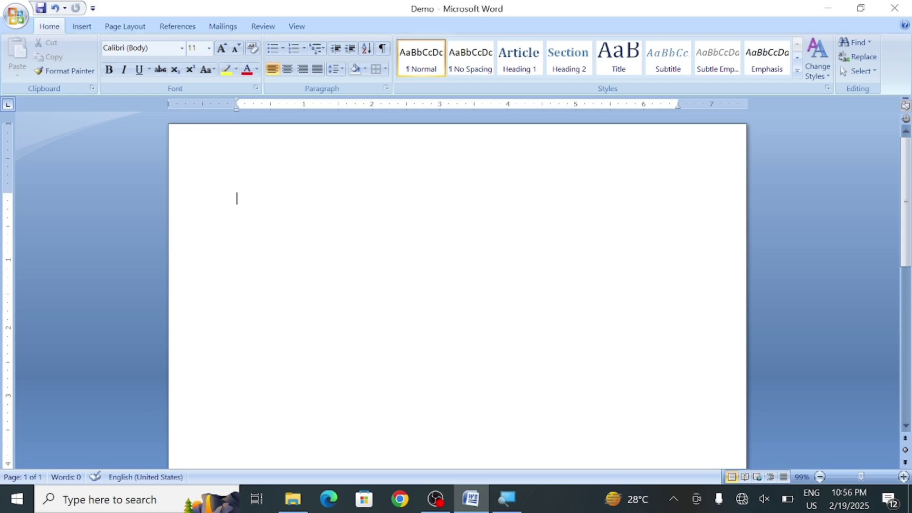
# Type the numbers 1, 2, 3, 4, 5, 6, 9, 7, 8 on separate lines
pyautogui.write('1')
pyautogui.press('Return')
pyautogui.write('2')
pyautogui.press('Return')
pyautogui.write('3')
pyautogui.press('Return')
pyautogui.write('4')
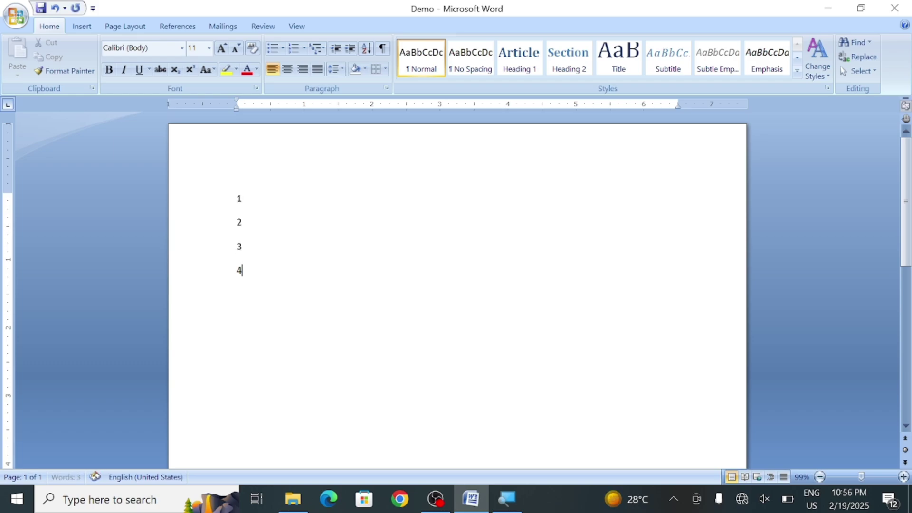
pyautogui.press('Return')
pyautogui.write('5')
pyautogui.press('Return')
pyautogui.write('6')
pyautogui.press('Return')
pyautogui.write('9')
pyautogui.press('Return')
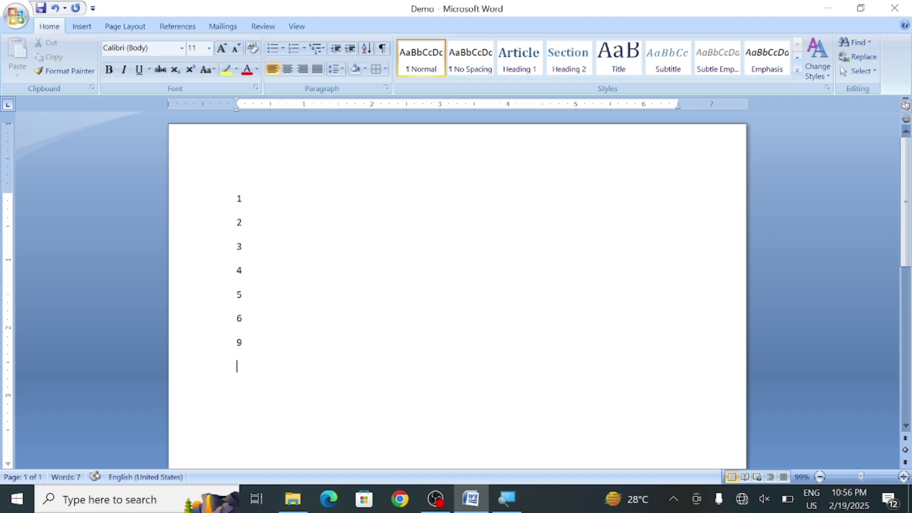
pyautogui.write('7')
pyautogui.press('Return')
pyautogui.write('8')
# Select all the numbers and sort them in ascending order
pyautogui.hotkey('ctrl', 'a')
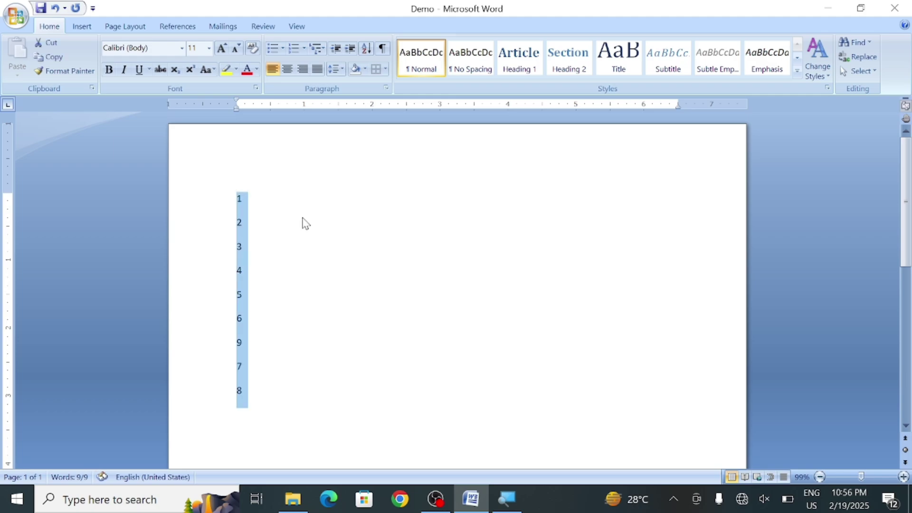
pyautogui.click(365, 48)
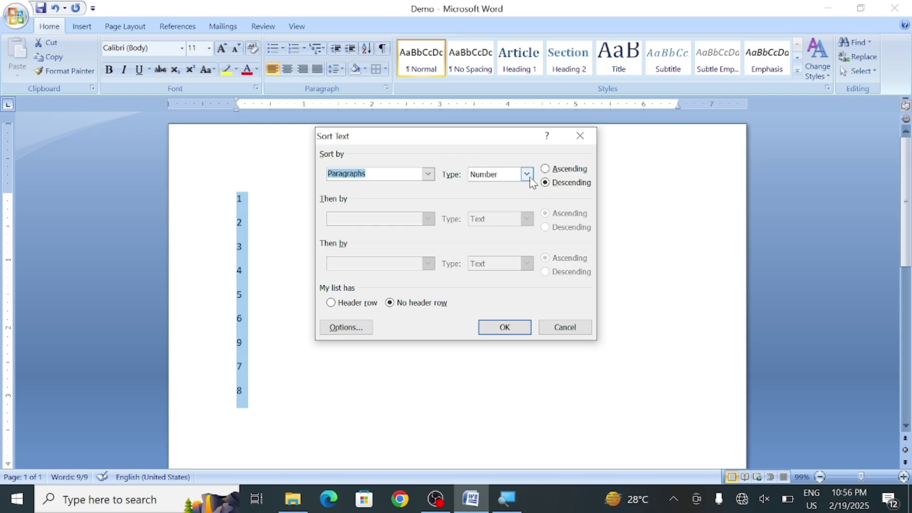
pyautogui.click(559, 170)
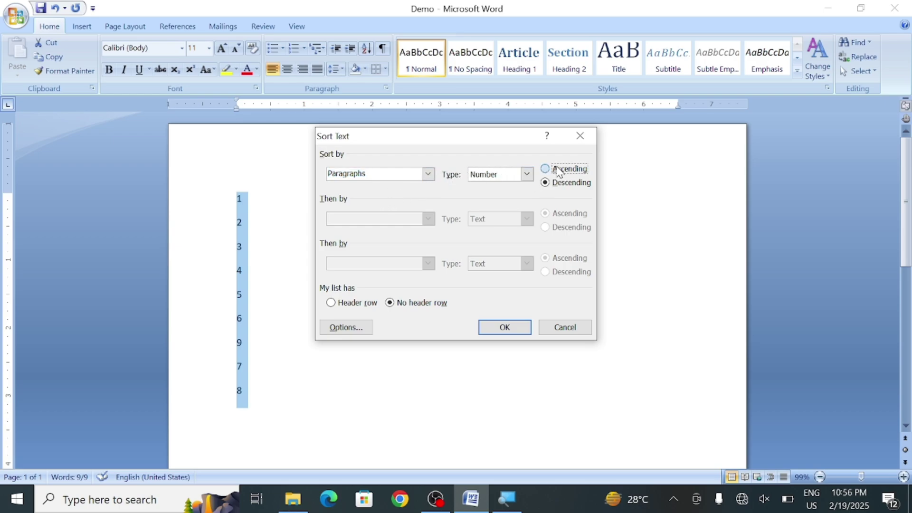
pyautogui.click(504, 327)
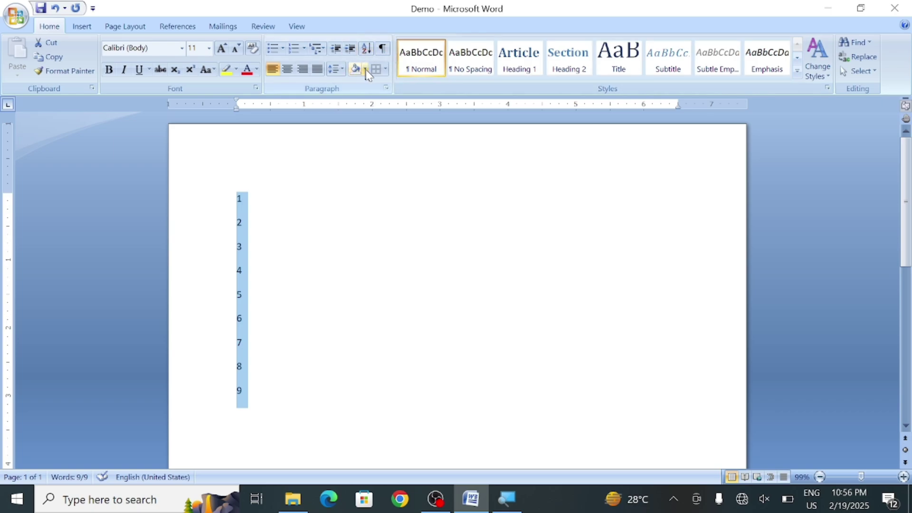
# Explore the Sort dialog's Field 1 and second-key options, then cancel without applying
pyautogui.click(367, 51)
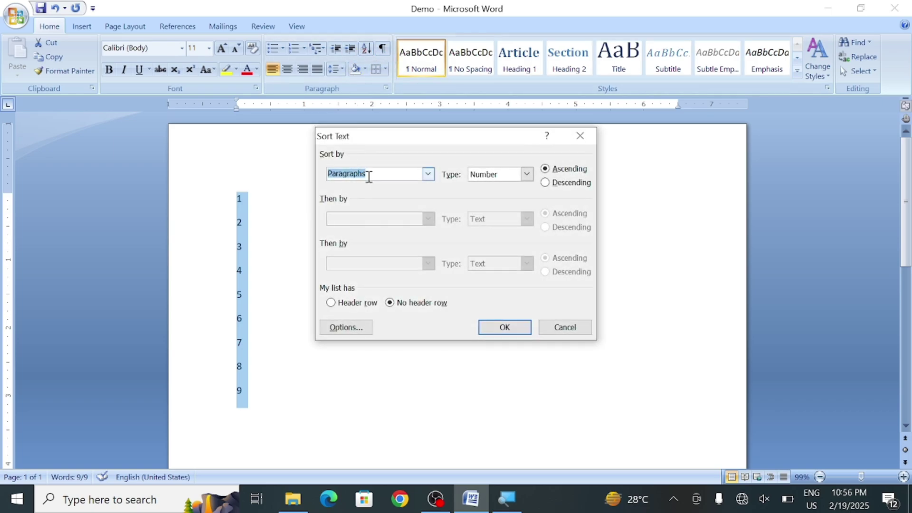
pyautogui.click(428, 175)
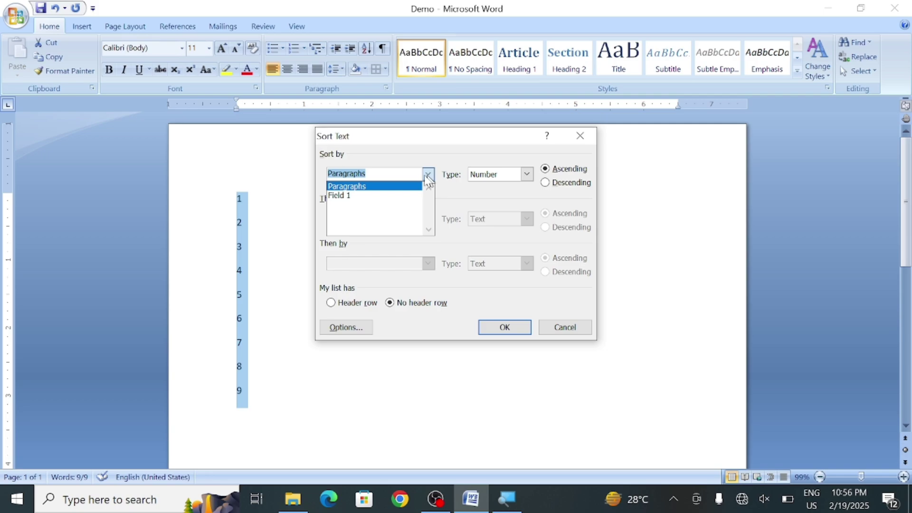
pyautogui.click(359, 196)
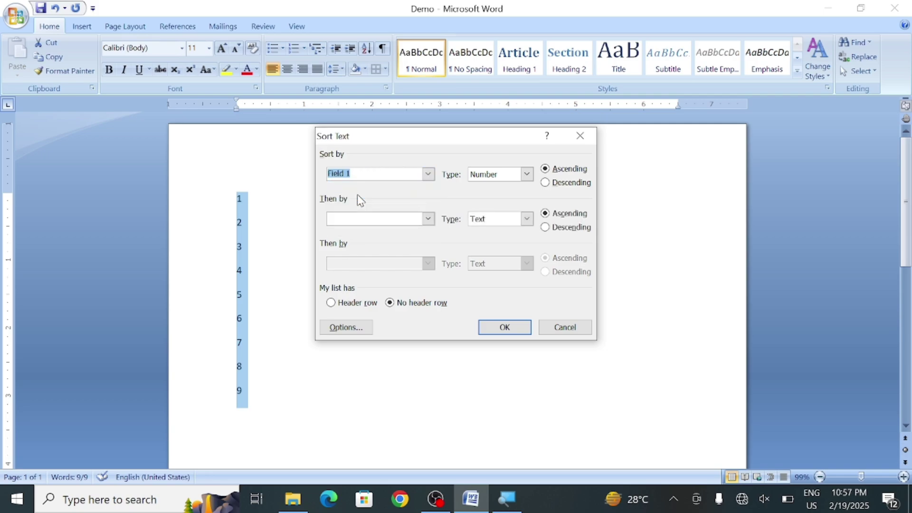
pyautogui.click(428, 219)
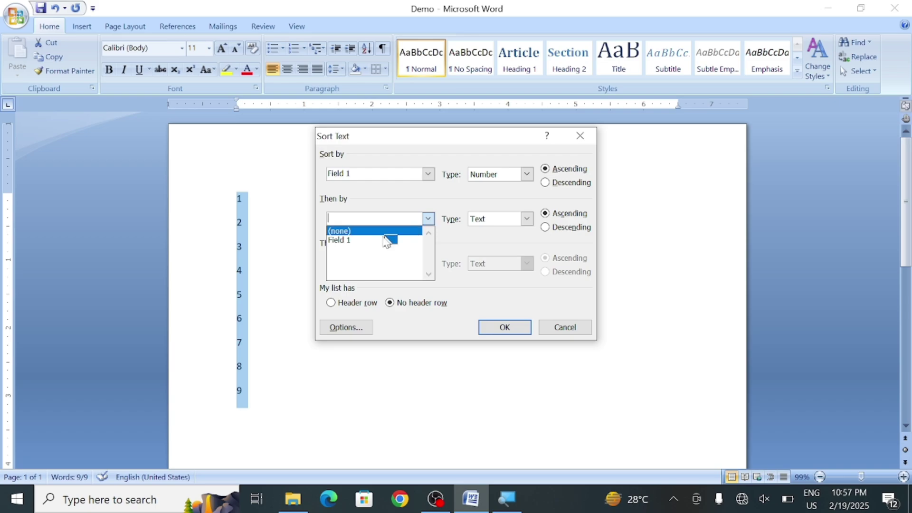
pyautogui.click(526, 218)
pyautogui.click(527, 218)
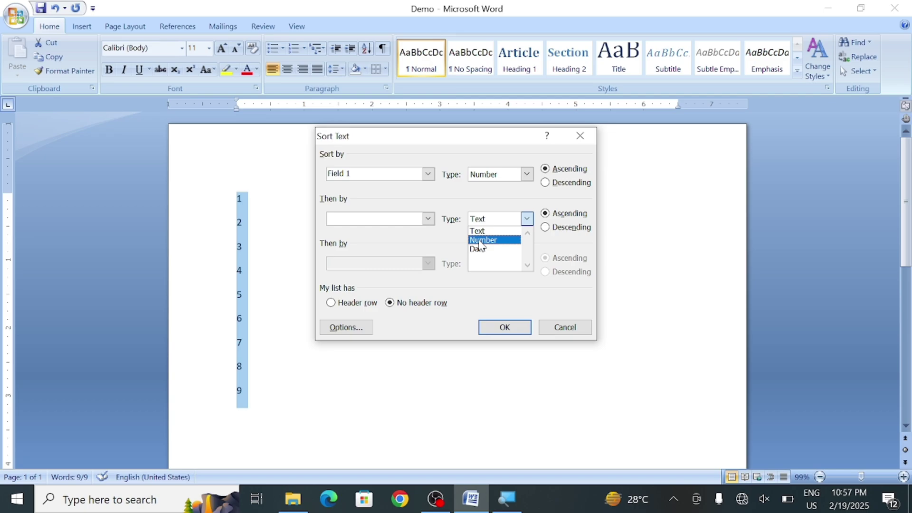
pyautogui.click(480, 287)
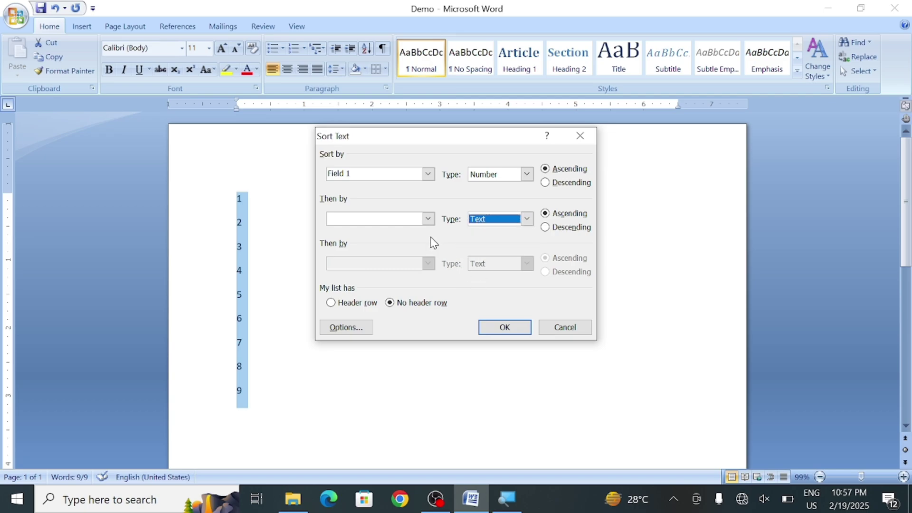
pyautogui.click(428, 218)
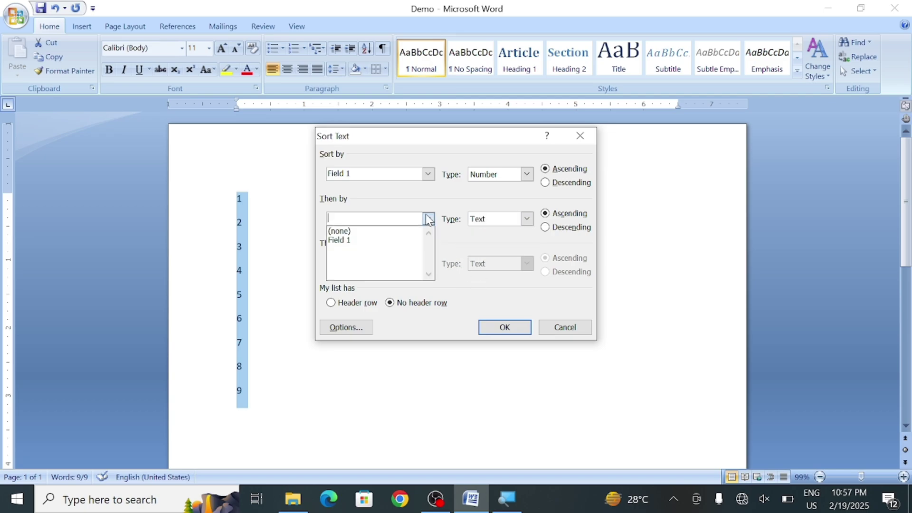
pyautogui.click(392, 240)
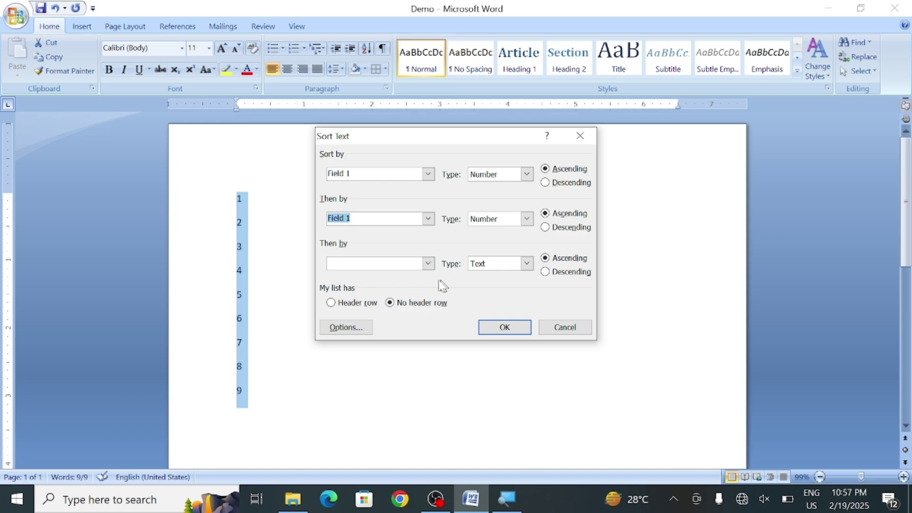
pyautogui.click(565, 328)
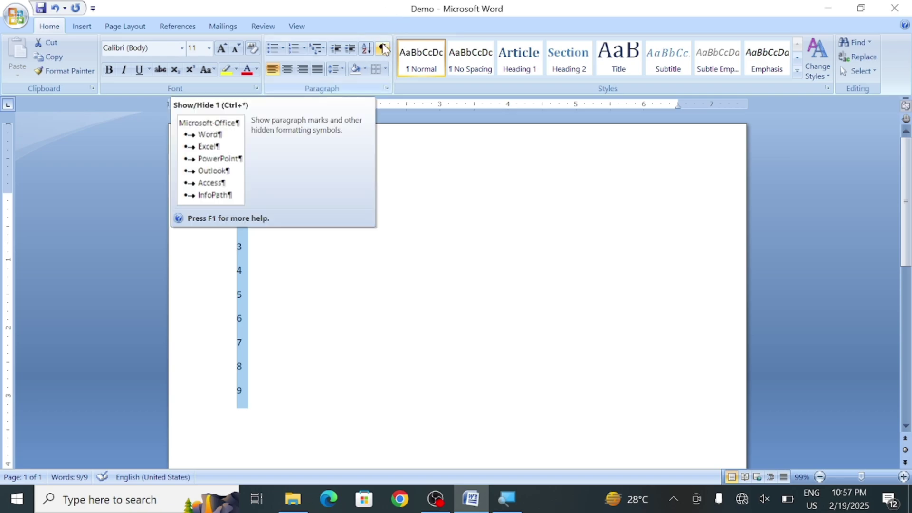
# Replace the number list with the word RESUME, accepting the accented spelling RÉSUMÉ
pyautogui.press('Delete')
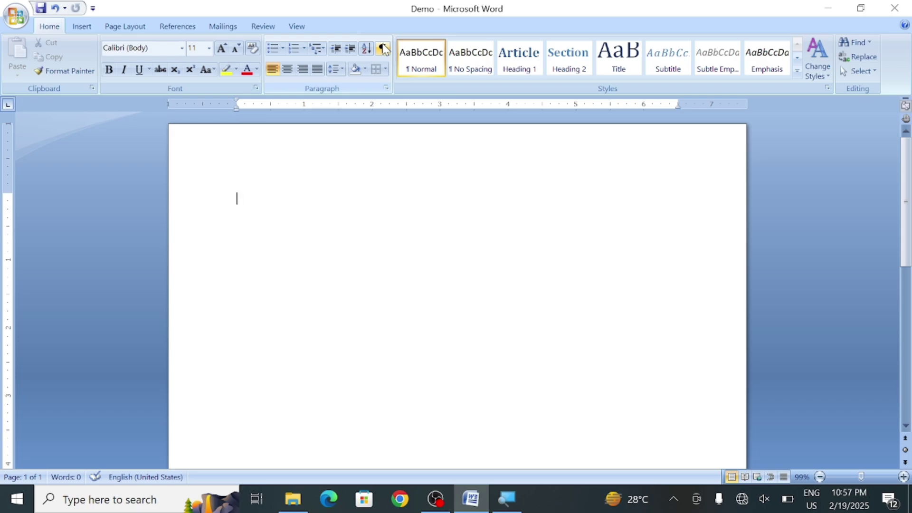
pyautogui.write('R')
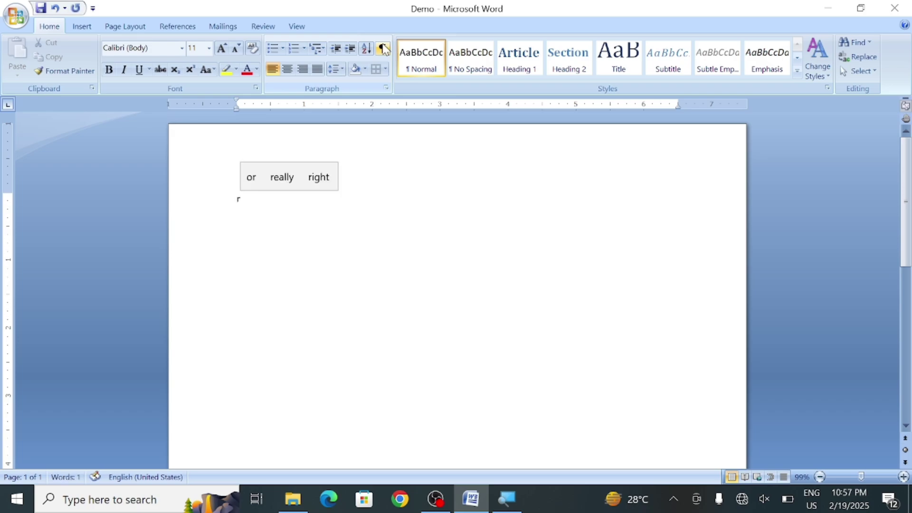
pyautogui.write('ESUME')
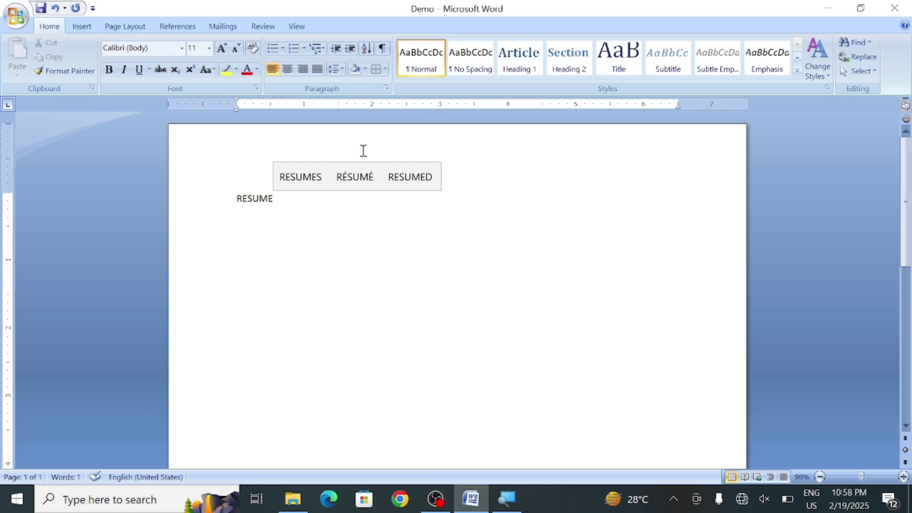
pyautogui.click(353, 179)
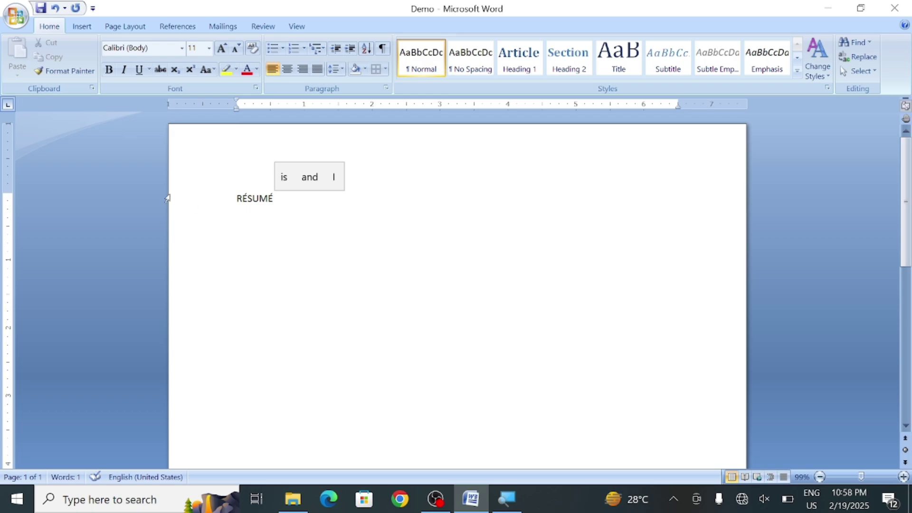
# Indent the RÉSUMÉ line toward the middle with several tab stops
pyautogui.click(219, 201)
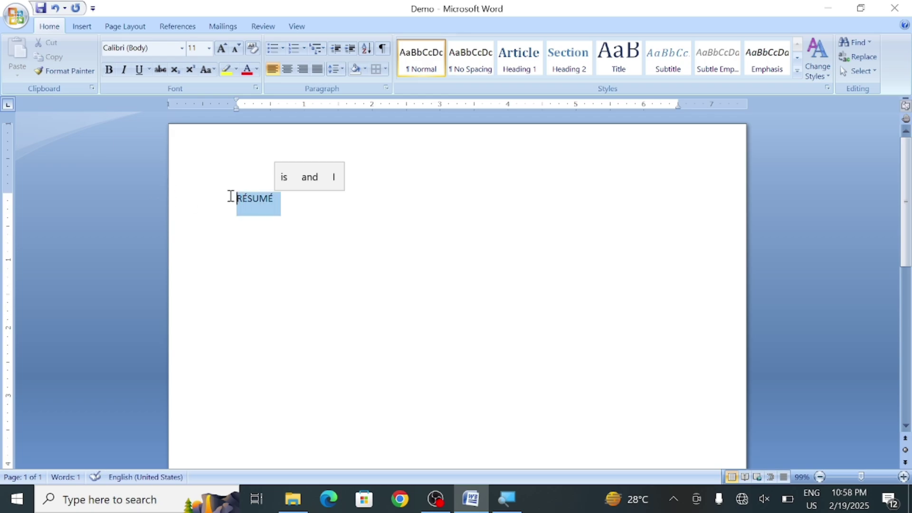
pyautogui.press('Left')
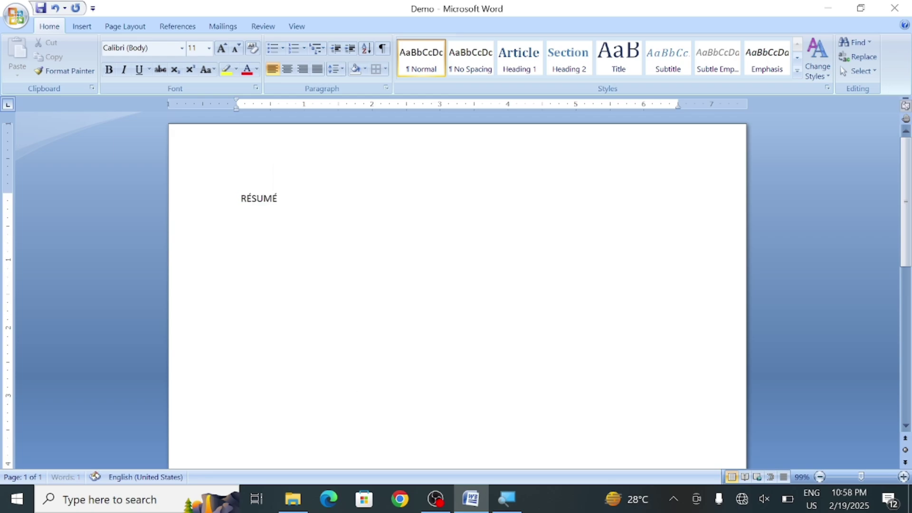
pyautogui.press('Tab')
pyautogui.press('Tab')
pyautogui.press('Tab')
pyautogui.press('Tab')
pyautogui.press('Tab')
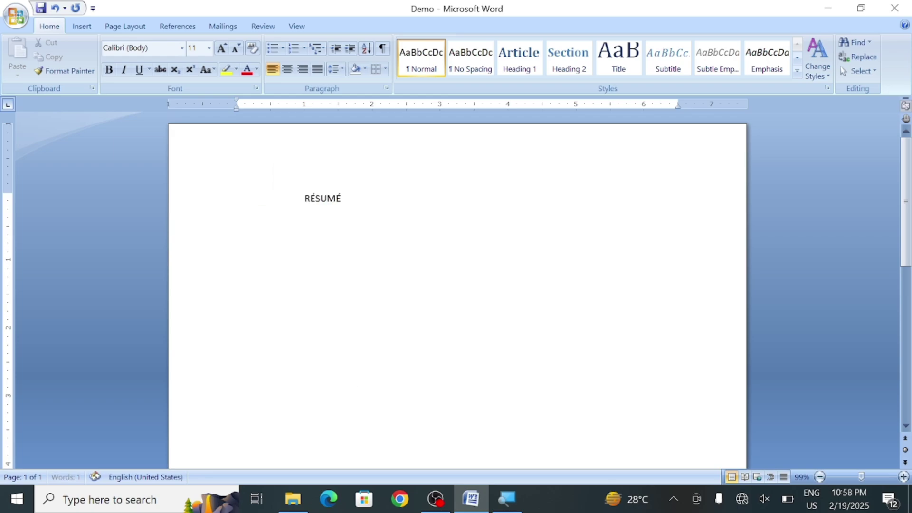
pyautogui.press('Tab')
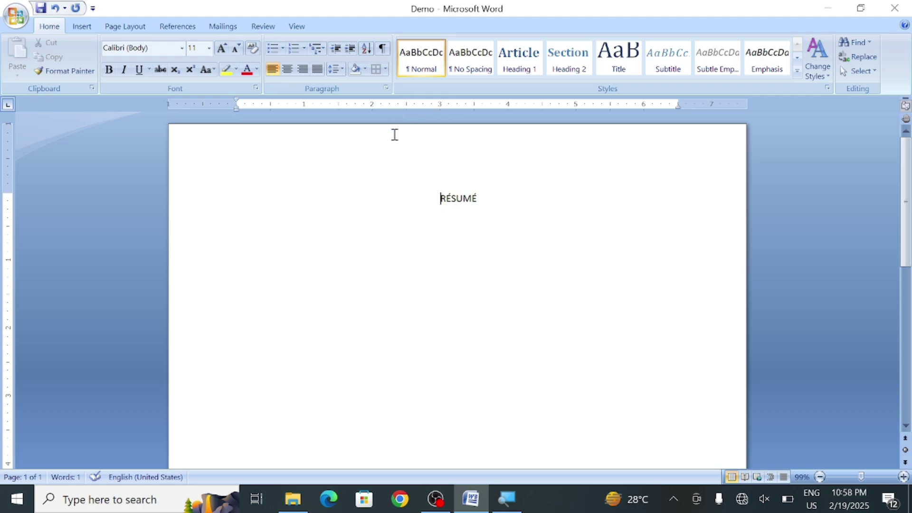
# Remove the leading tabs and spaces before RÉSUMÉ and centre it, showing formatting marks only while editing
pyautogui.click(385, 49)
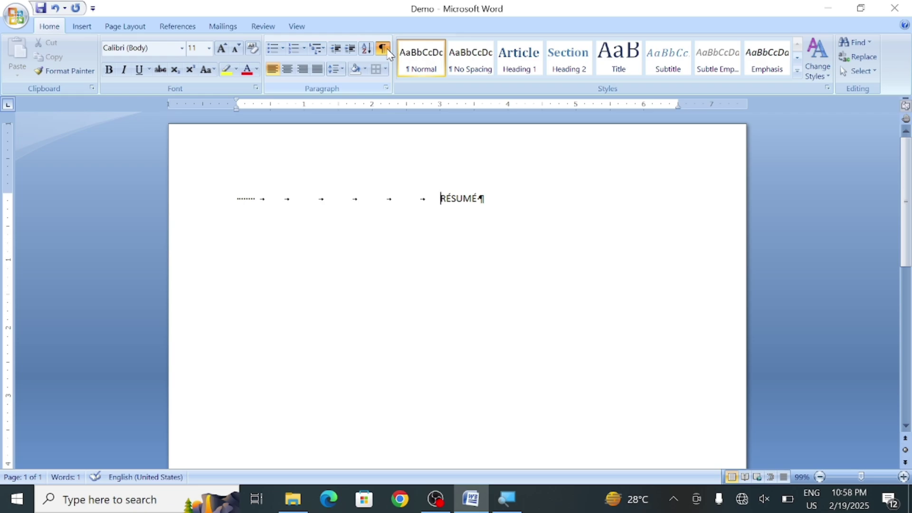
pyautogui.press('BackSpace')
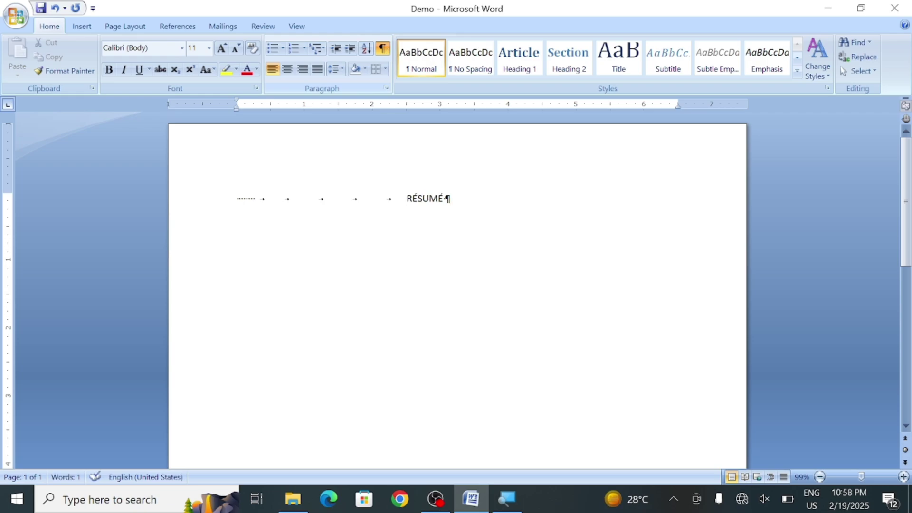
pyautogui.press('BackSpace')
pyautogui.press('BackSpace')
pyautogui.press('BackSpace')
pyautogui.press('BackSpace')
pyautogui.press('BackSpace')
pyautogui.press('BackSpace')
pyautogui.press('BackSpace')
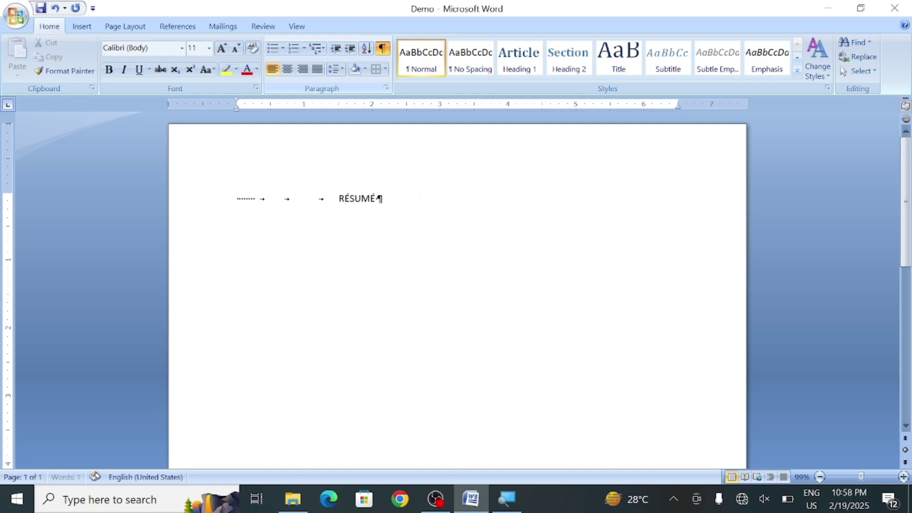
pyautogui.press('BackSpace')
pyautogui.press('BackSpace')
pyautogui.press('BackSpace')
pyautogui.press('BackSpace')
pyautogui.press('BackSpace')
pyautogui.press('BackSpace')
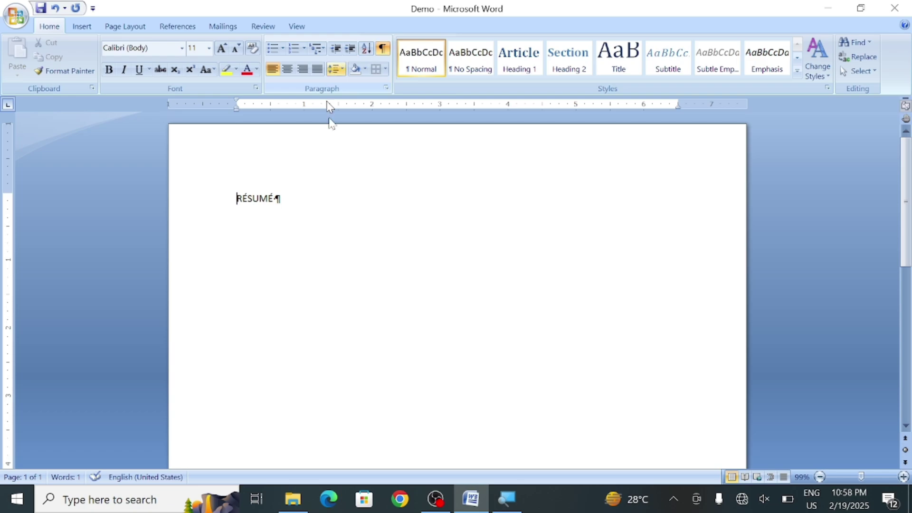
pyautogui.click(288, 69)
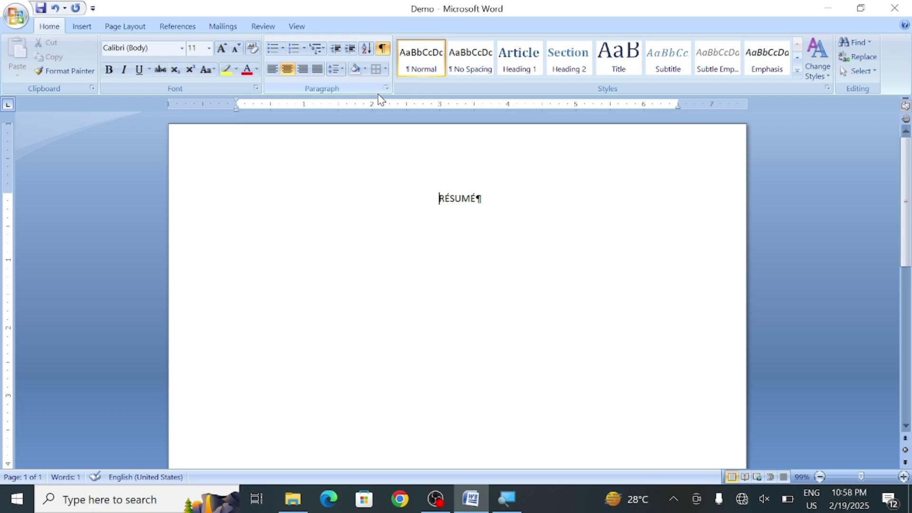
pyautogui.click(384, 56)
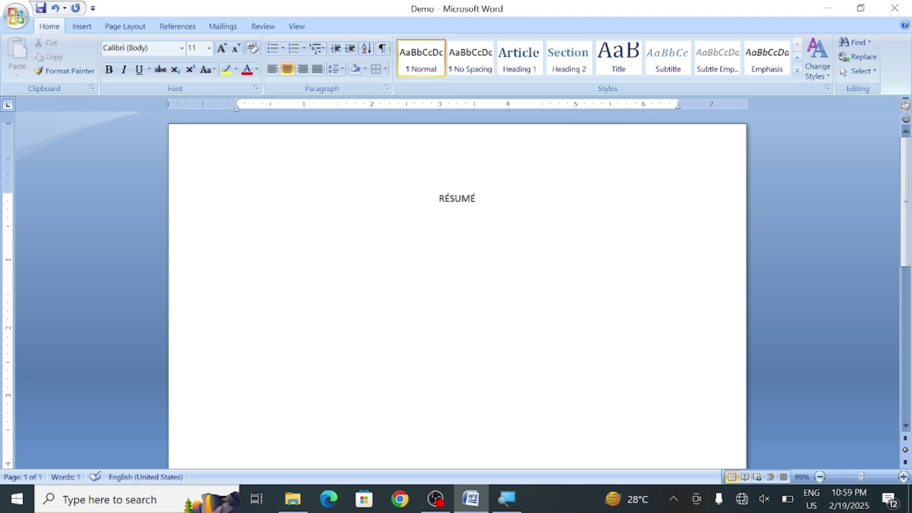
# Erase RÉSUMÉ and generate three sample paragraphs with =RAND()
pyautogui.press('Right')
pyautogui.press('Right')
pyautogui.press('Right')
pyautogui.press('Right')
pyautogui.press('Right')
pyautogui.press('Right')
pyautogui.press('BackSpace')
pyautogui.press('BackSpace')
pyautogui.press('BackSpace')
pyautogui.press('BackSpace')
pyautogui.press('BackSpace')
pyautogui.press('BackSpace')
pyautogui.write('=RAN')
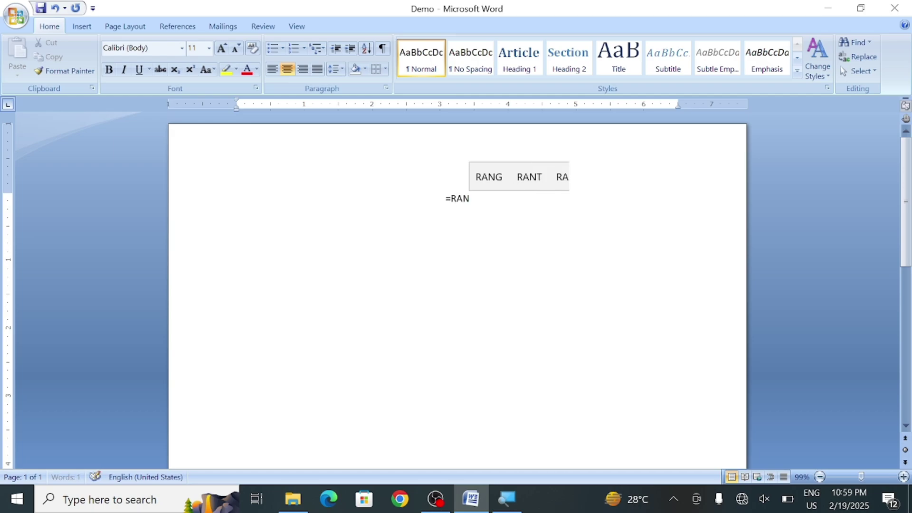
pyautogui.write('D()')
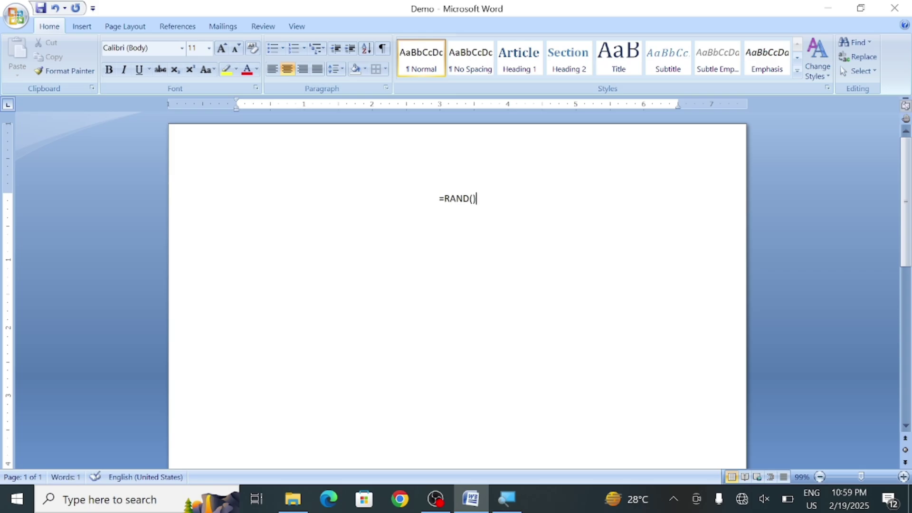
pyautogui.press('Return')
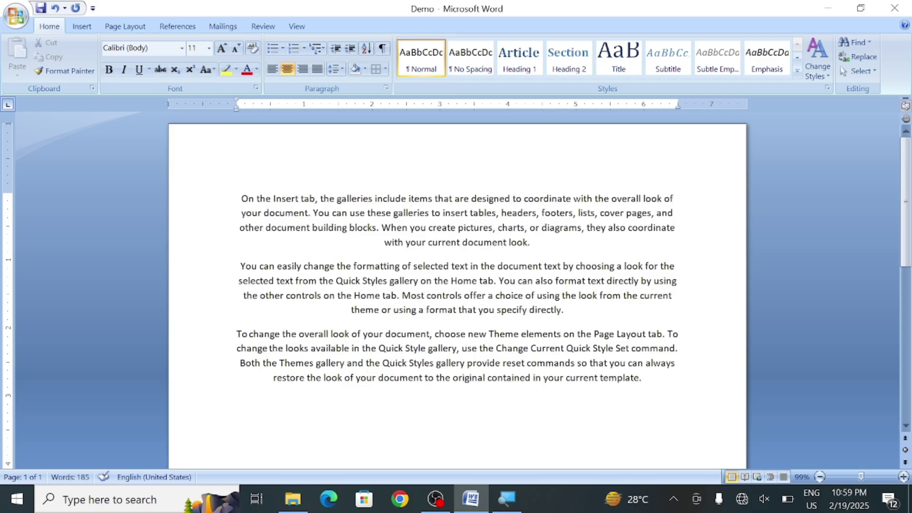
pyautogui.press('Left')
pyautogui.press('Left')
pyautogui.press('Left')
# Give the word 'On' the Title style and 'You' the Heading 2 style, then expand the styles gallery
pyautogui.moveTo(255, 201); pyautogui.dragTo(236, 201)
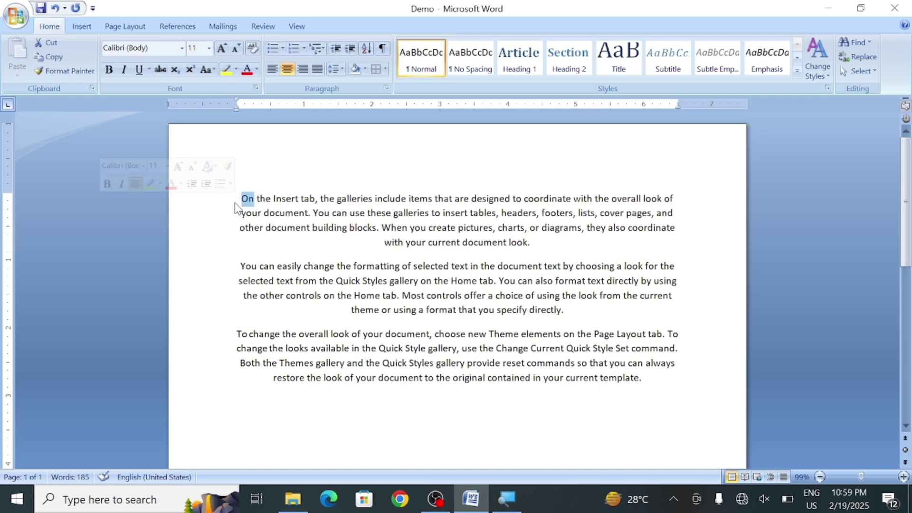
pyautogui.click(618, 61)
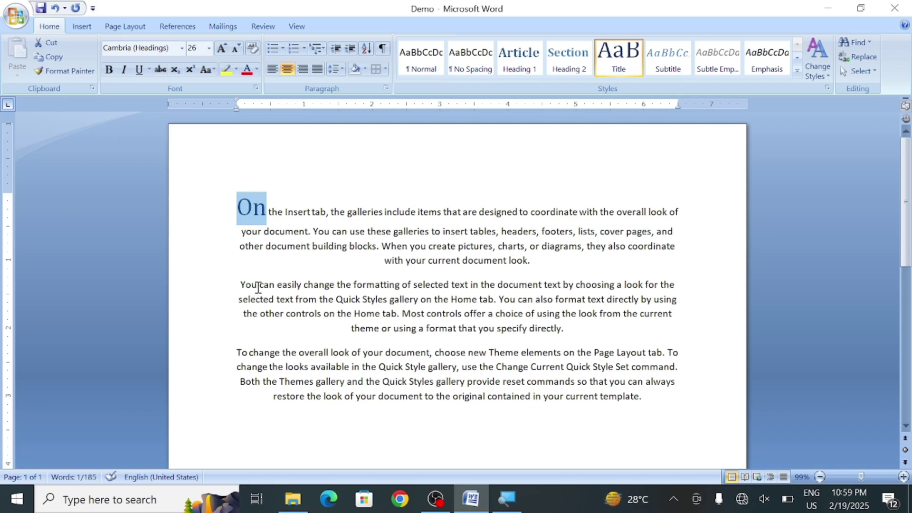
pyautogui.moveTo(257, 286); pyautogui.dragTo(239, 287)
pyautogui.click(565, 60)
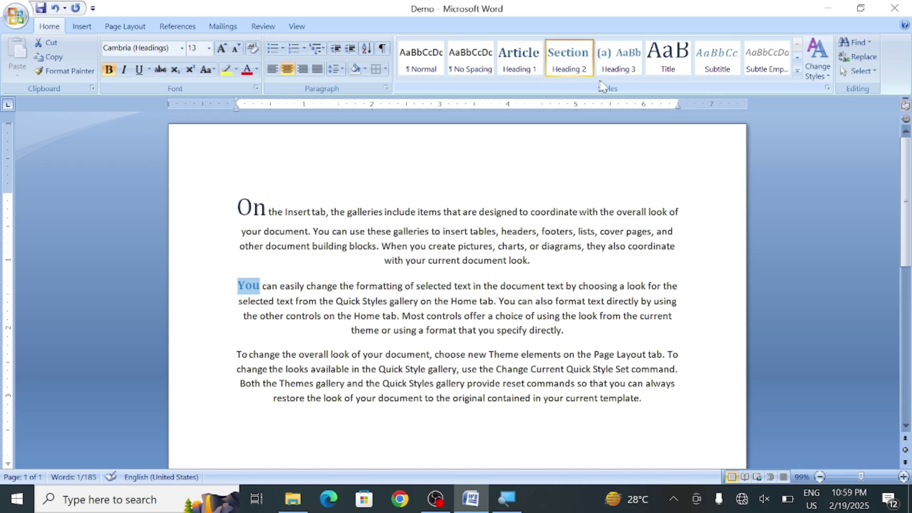
pyautogui.click(797, 71)
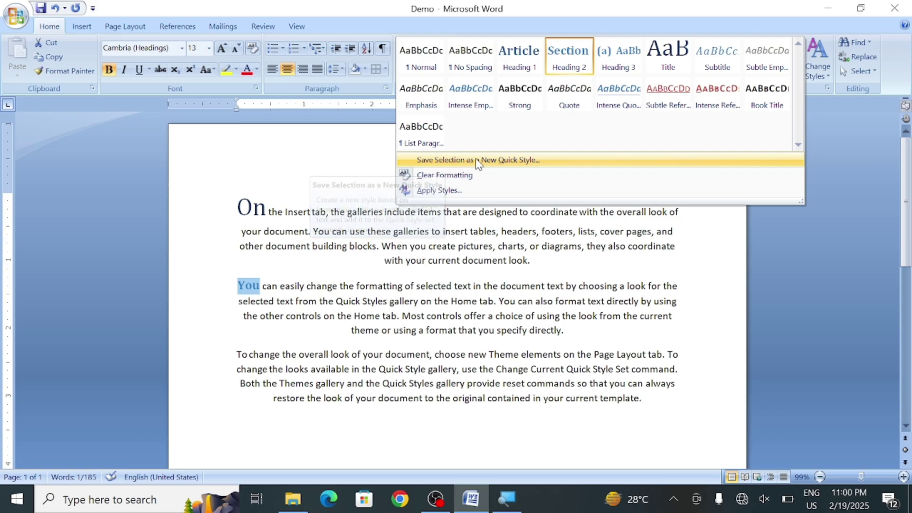
# Save the selection as quick style Style1 with Broadway font, bold and italic
pyautogui.click(475, 160)
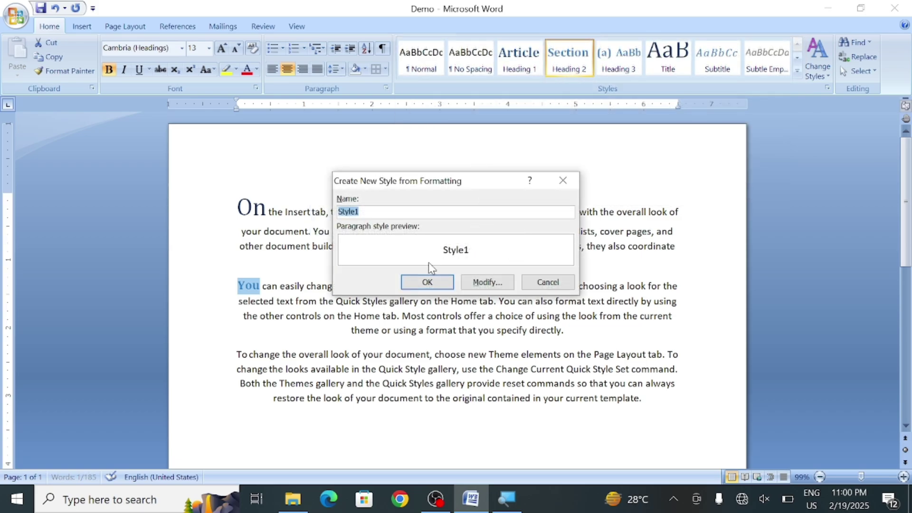
pyautogui.click(488, 287)
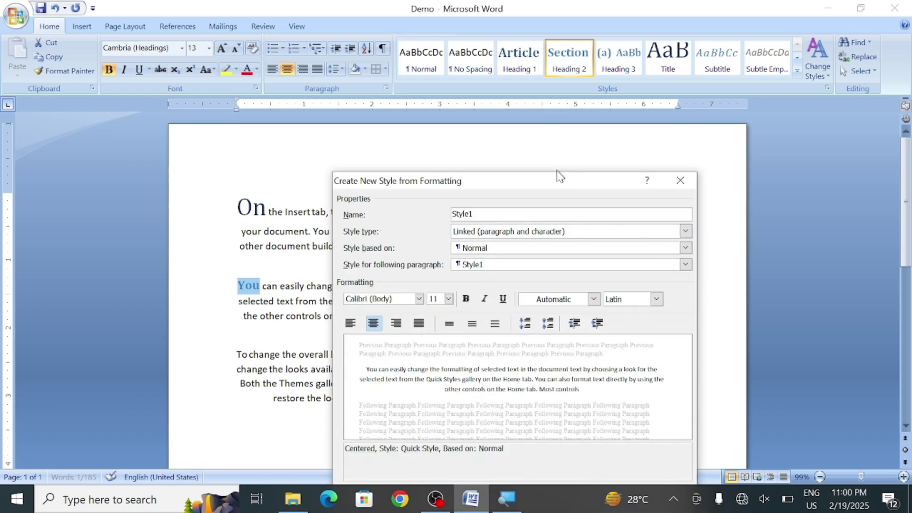
pyautogui.moveTo(558, 180); pyautogui.dragTo(532, 81)
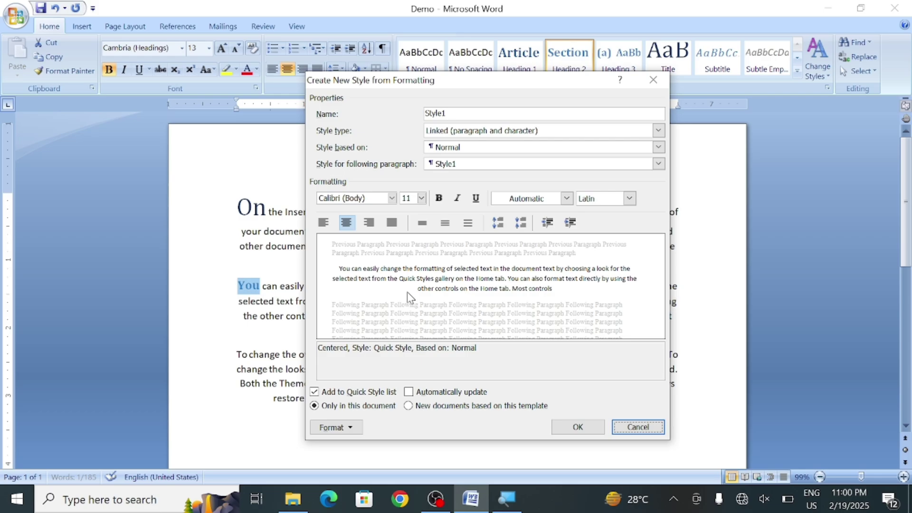
pyautogui.click(392, 198)
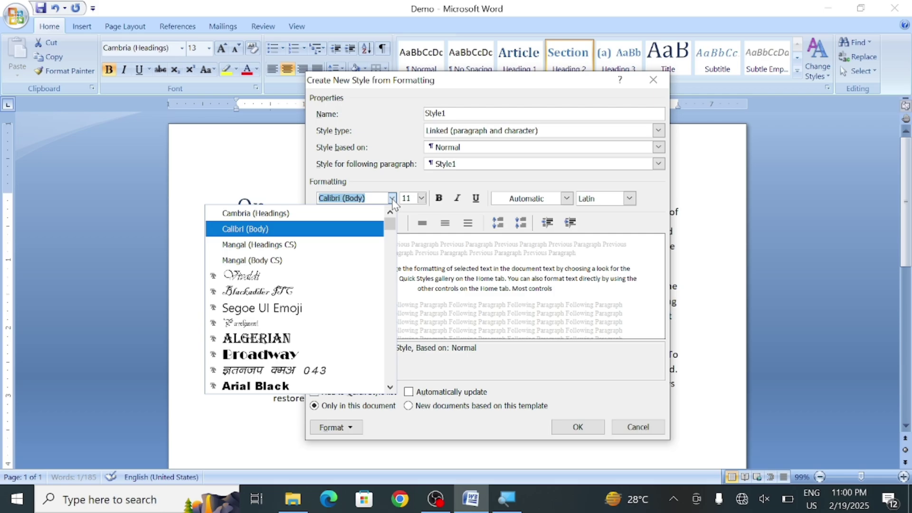
pyautogui.click(314, 354)
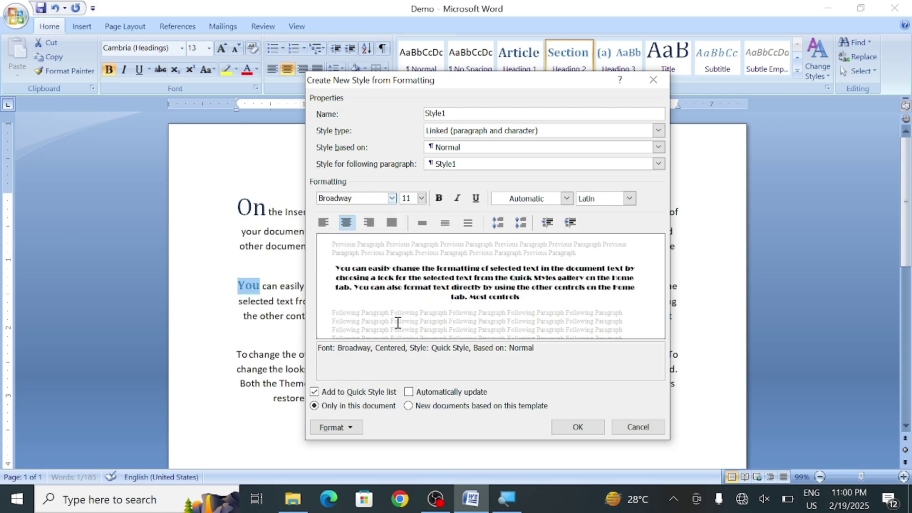
pyautogui.click(437, 202)
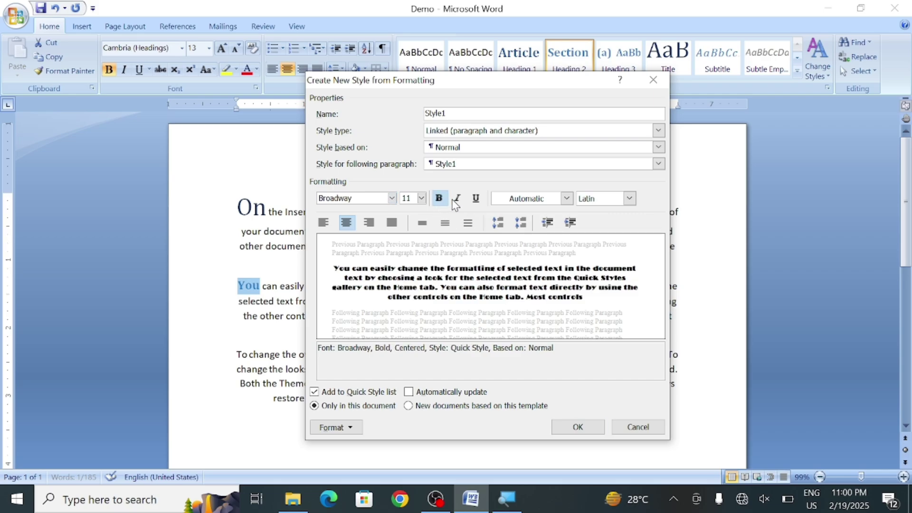
pyautogui.click(455, 202)
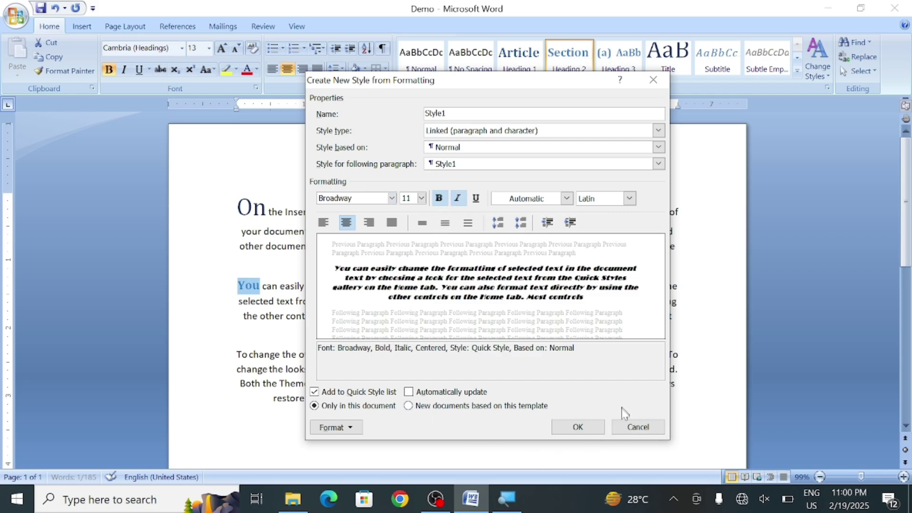
pyautogui.click(584, 427)
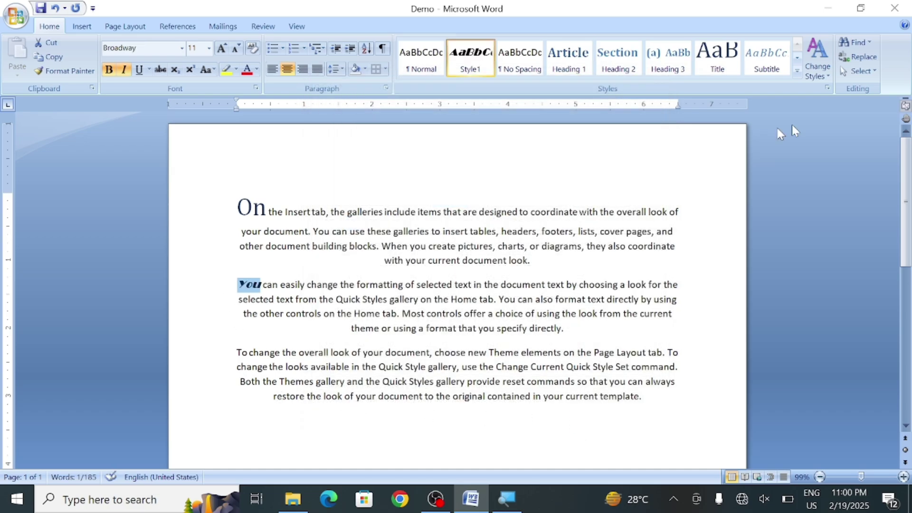
# Apply the Word 2003 style set to the document
pyautogui.click(828, 83)
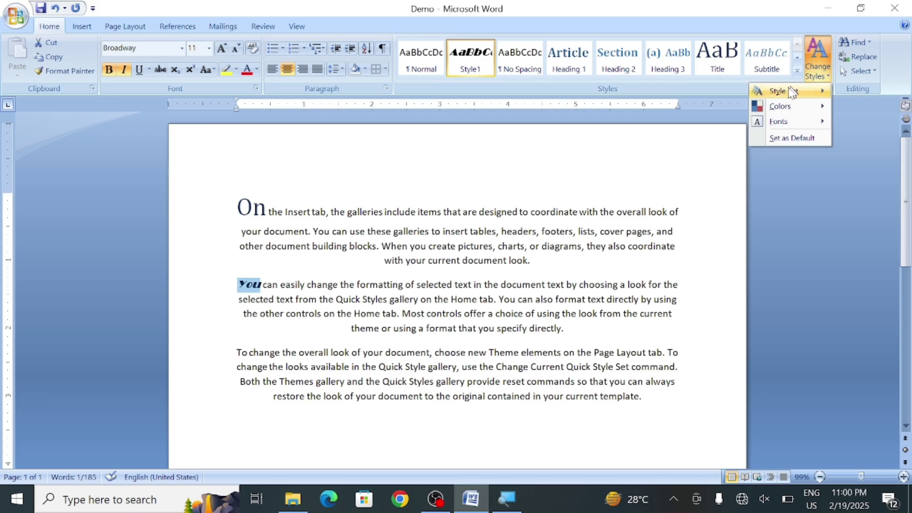
pyautogui.moveTo(787, 96)
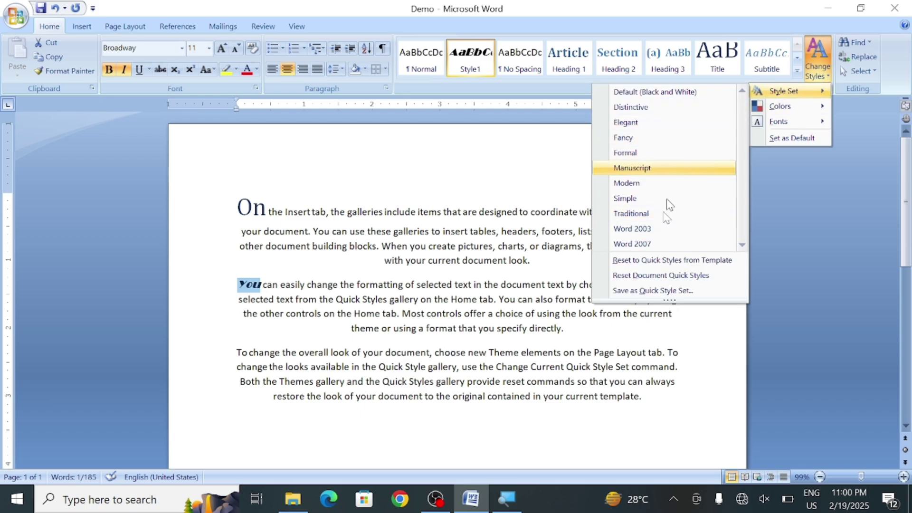
pyautogui.click(659, 230)
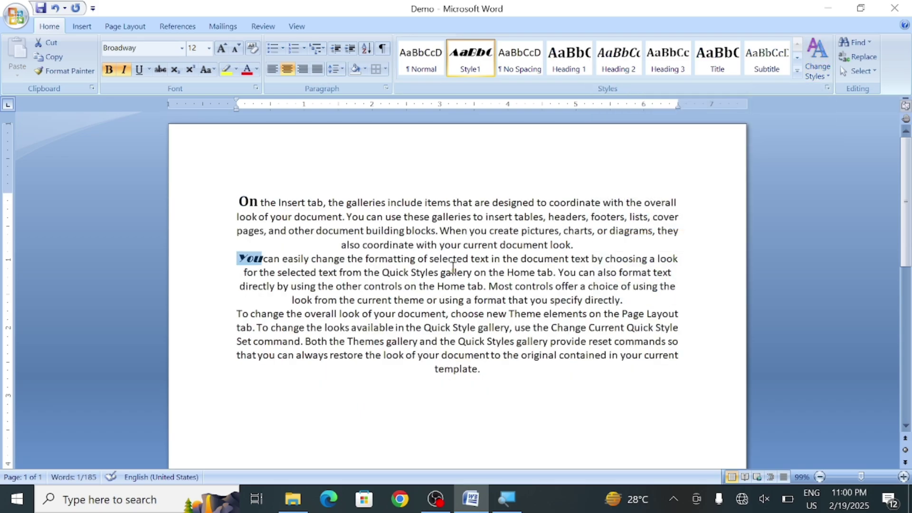
# Select the sample text and apply the Formal style set
pyautogui.moveTo(678, 357); pyautogui.dragTo(240, 199)
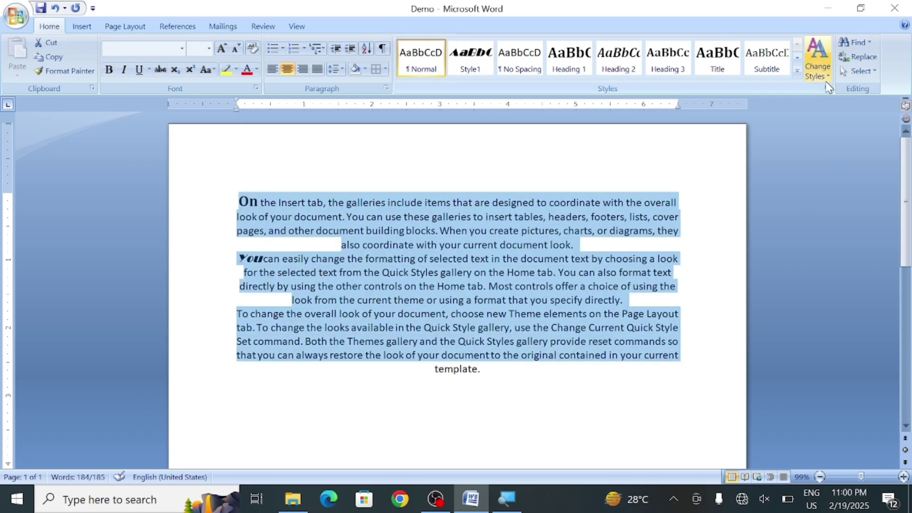
pyautogui.click(817, 71)
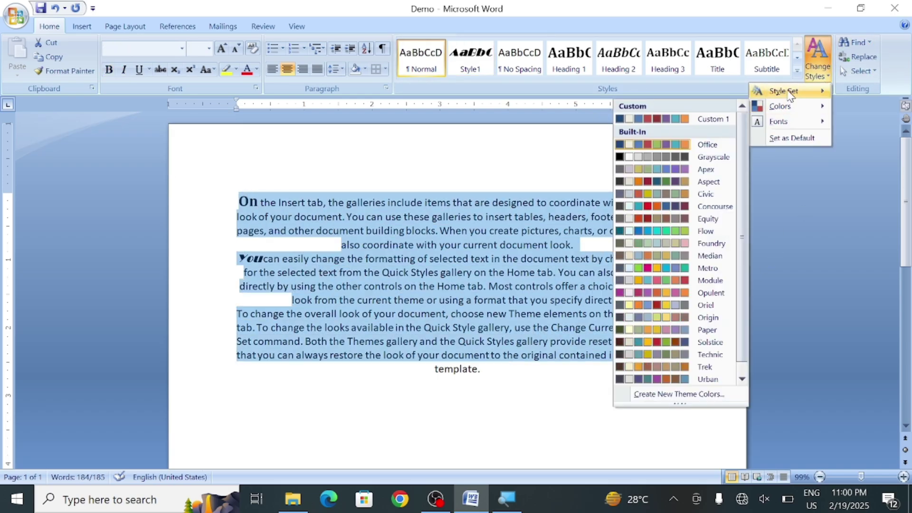
pyautogui.moveTo(788, 91)
pyautogui.click(630, 153)
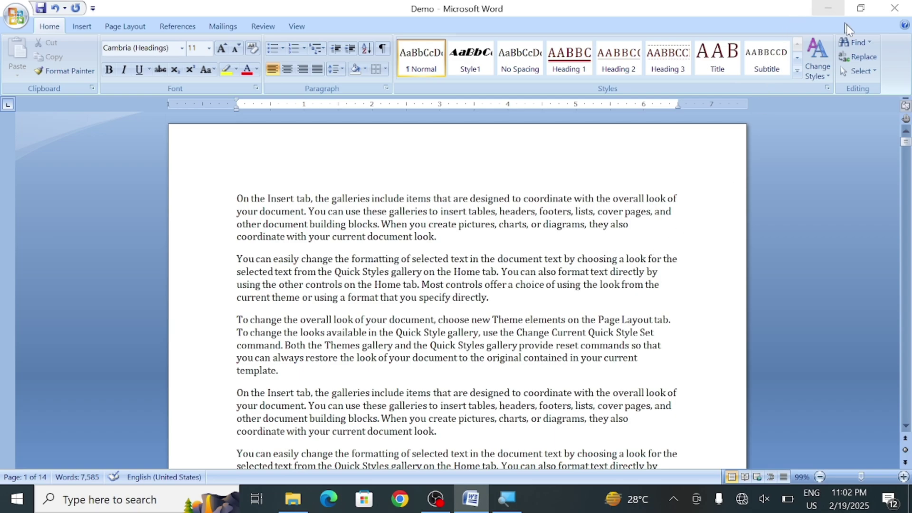
pyautogui.click(871, 42)
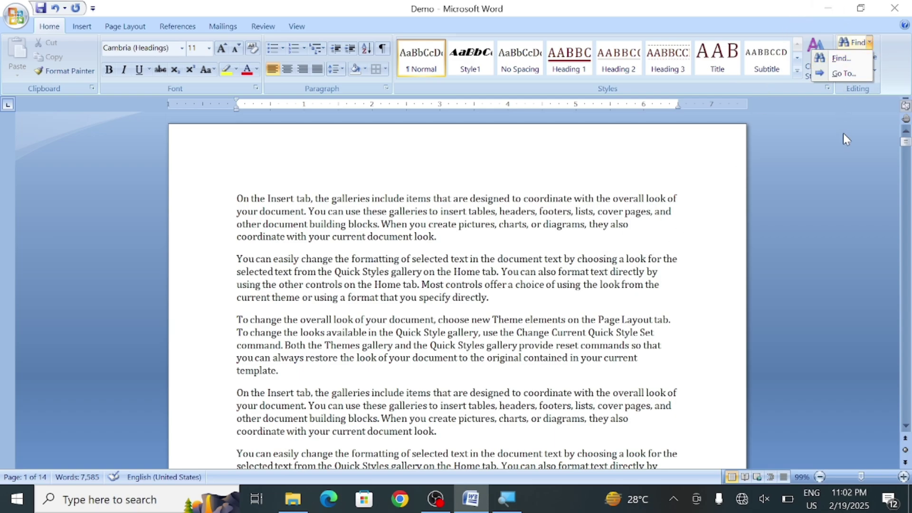
pyautogui.click(839, 151)
pyautogui.click(869, 43)
pyautogui.click(482, 250)
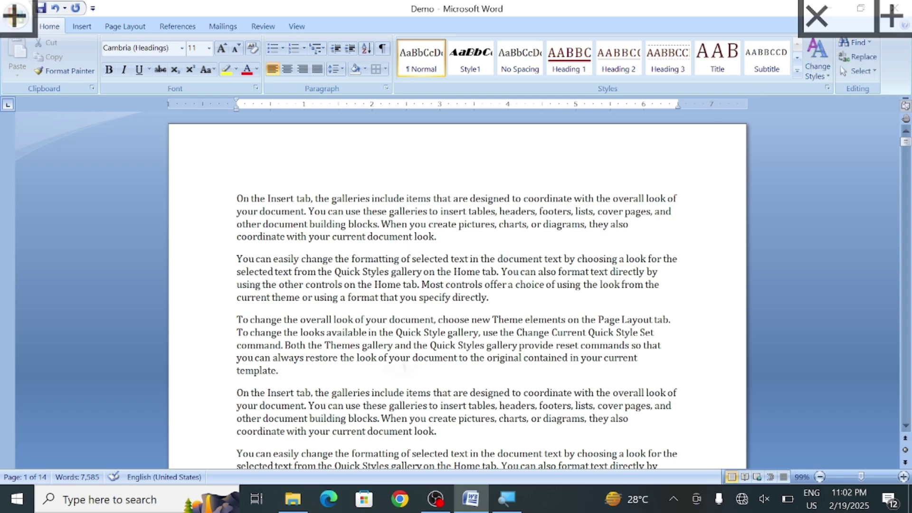
pyautogui.scroll(-5, 483, 250)
pyautogui.scroll(-1, 483, 251)
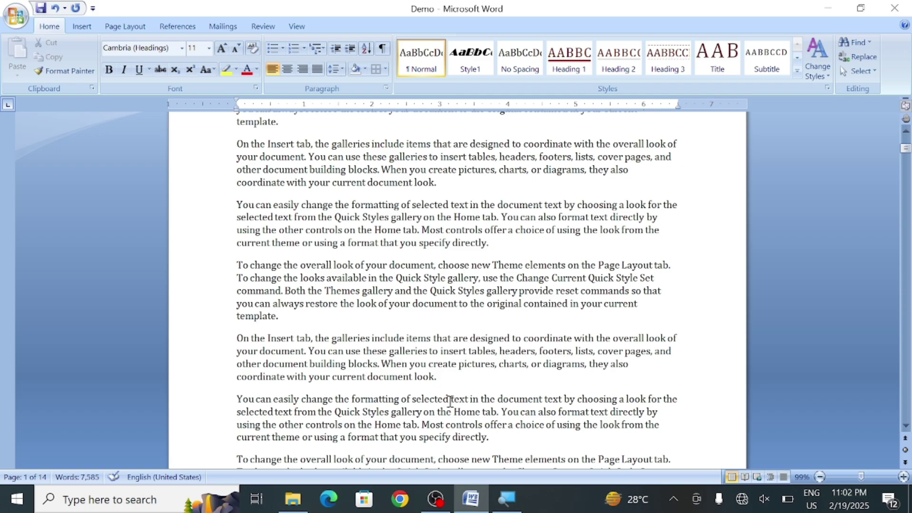
# Type a person's full name after 'document' and again just before 'original' in the Theme elements paragraph
pyautogui.click(413, 380)
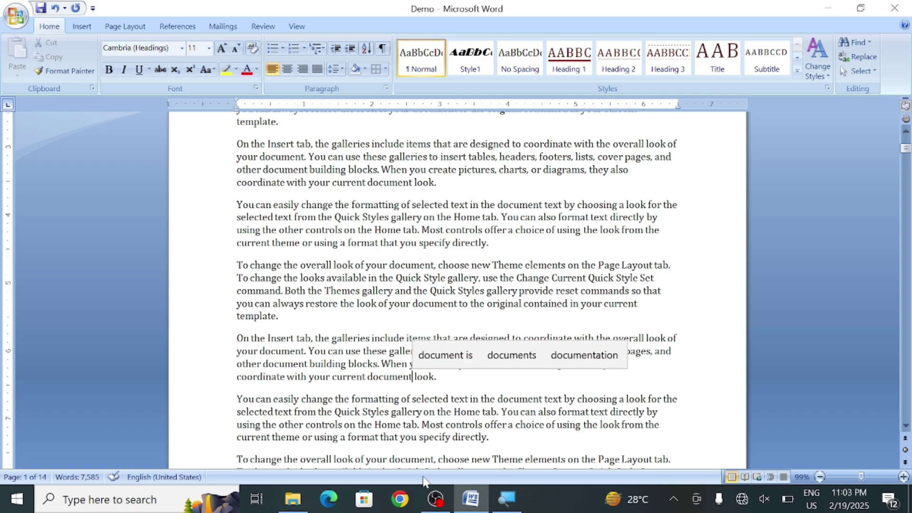
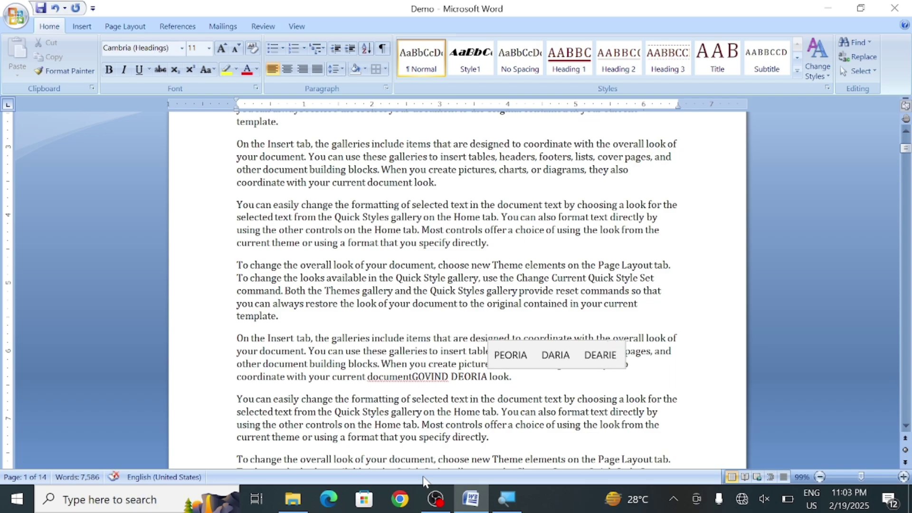
pyautogui.press('Up')
pyautogui.press('Up')
pyautogui.press('Up')
pyautogui.press('Up')
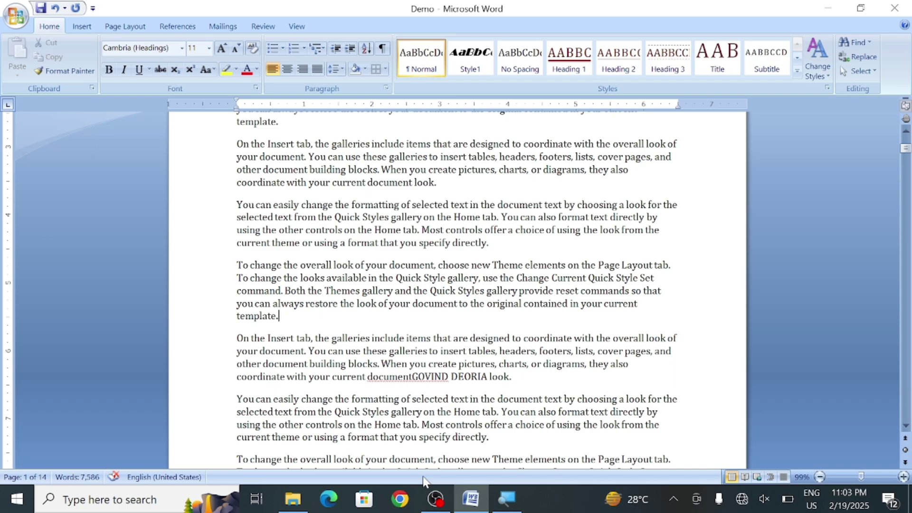
pyautogui.press('Up')
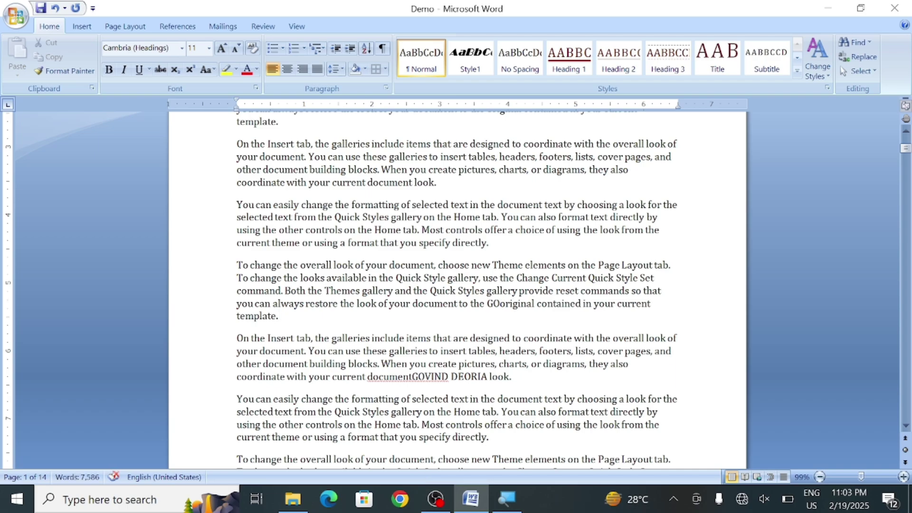
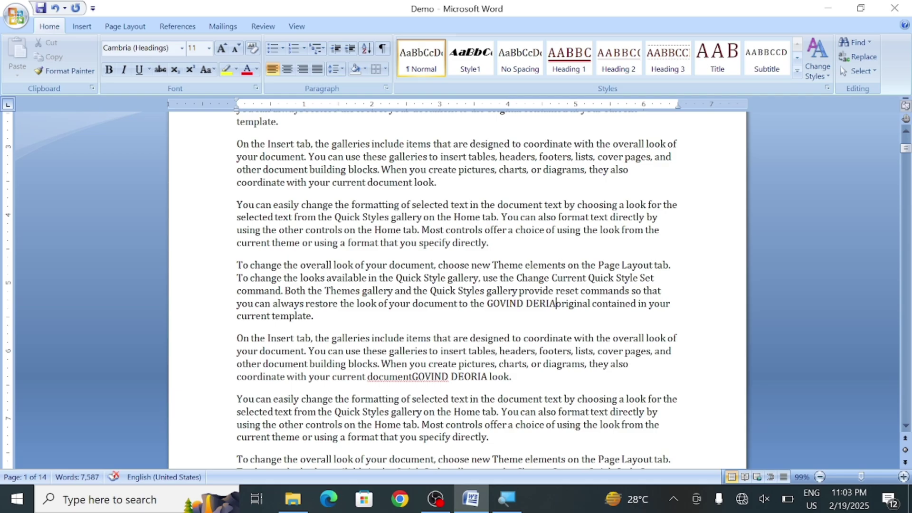
pyautogui.scroll(6, 457, 290)
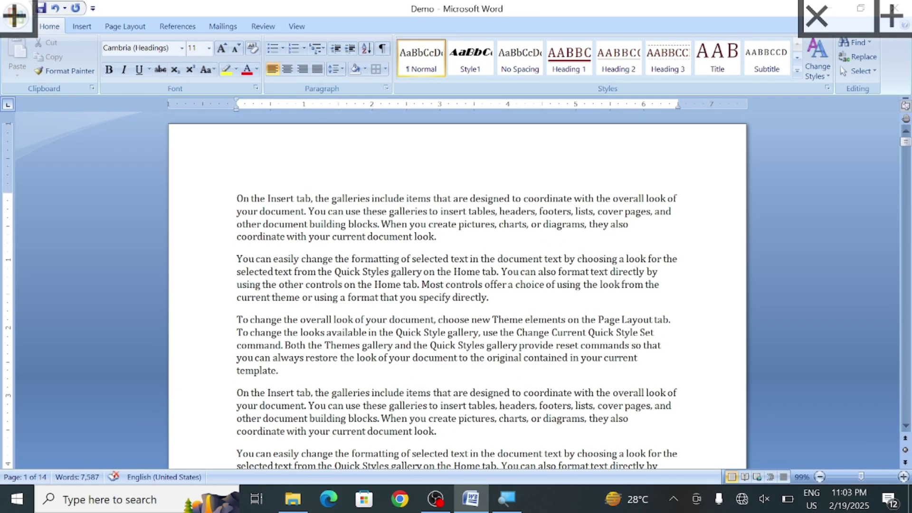
pyautogui.scroll(-15, 457, 290)
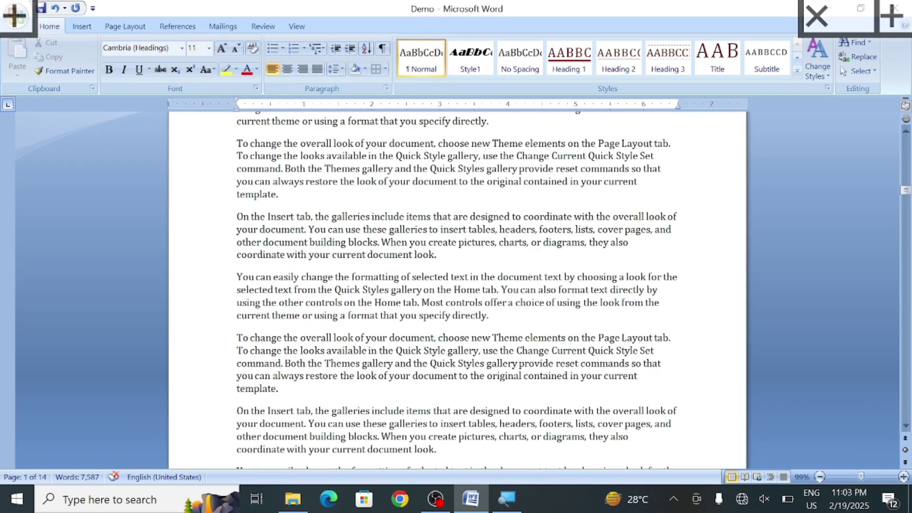
pyautogui.scroll(2, 457, 290)
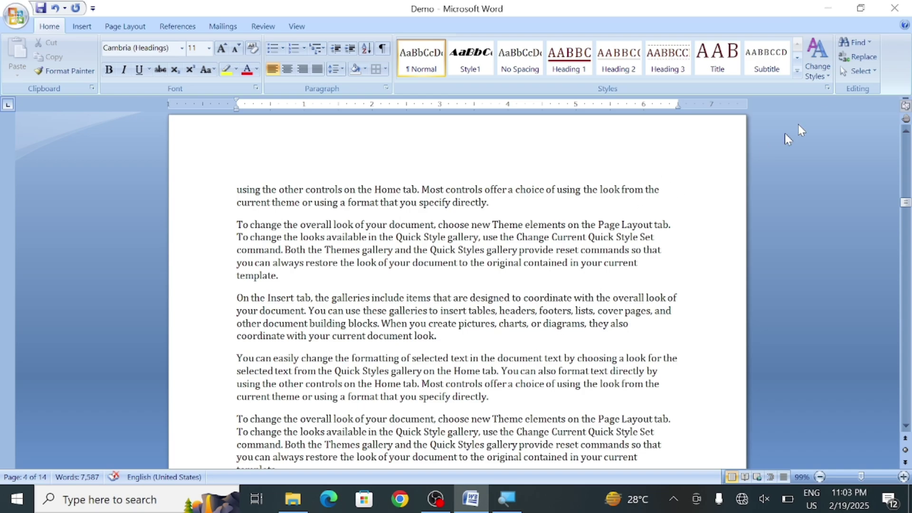
# Open Find, enter the inserted name as the search term and check the search scope
pyautogui.click(857, 41)
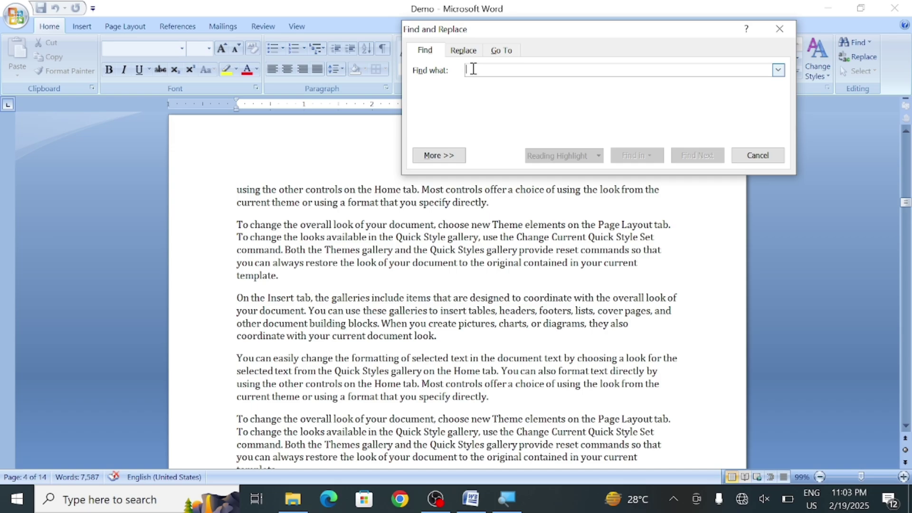
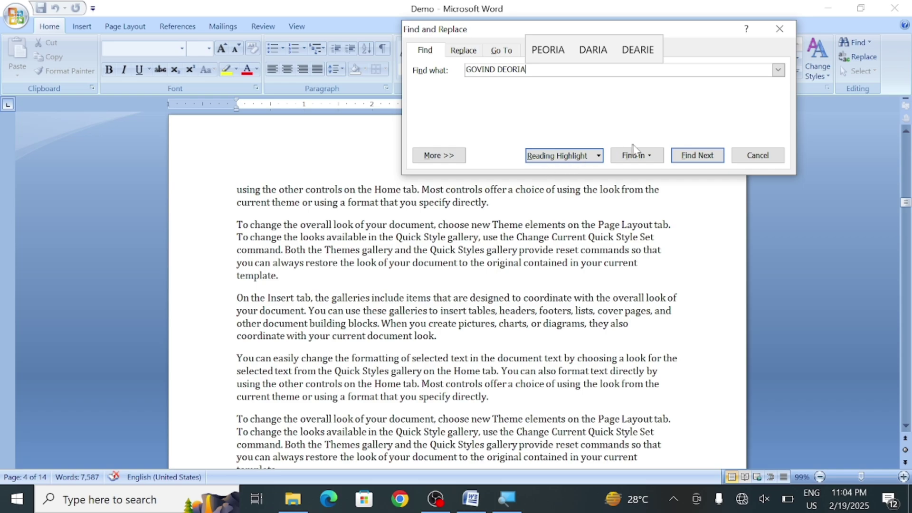
pyautogui.click(648, 156)
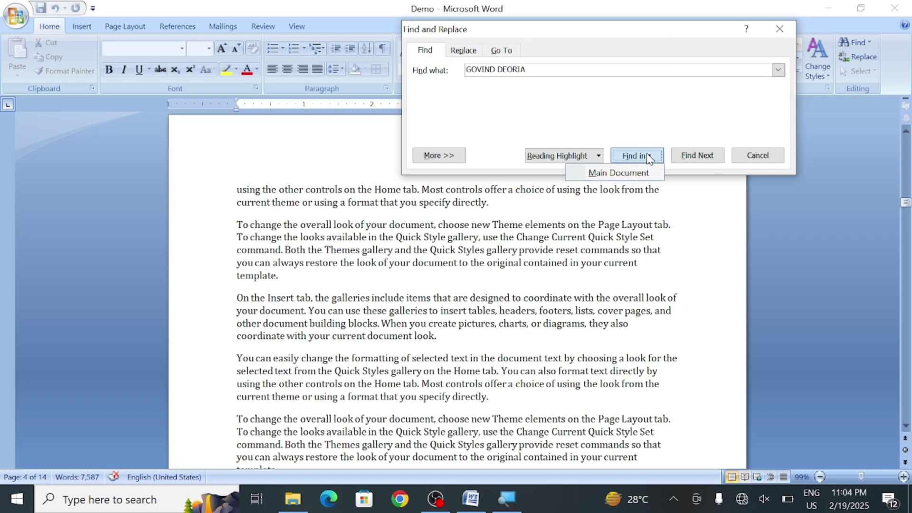
pyautogui.click(685, 199)
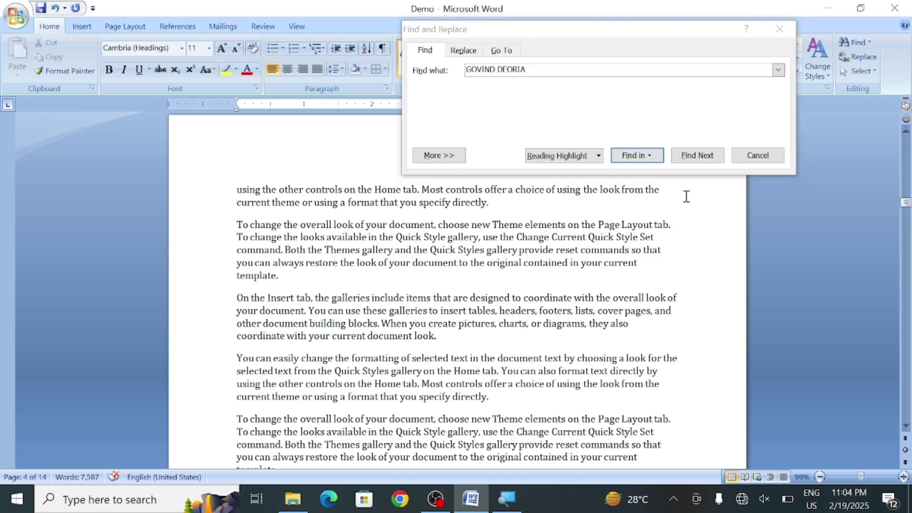
# Step through matches with Find Next until Word reports the document search is finished
pyautogui.click(703, 160)
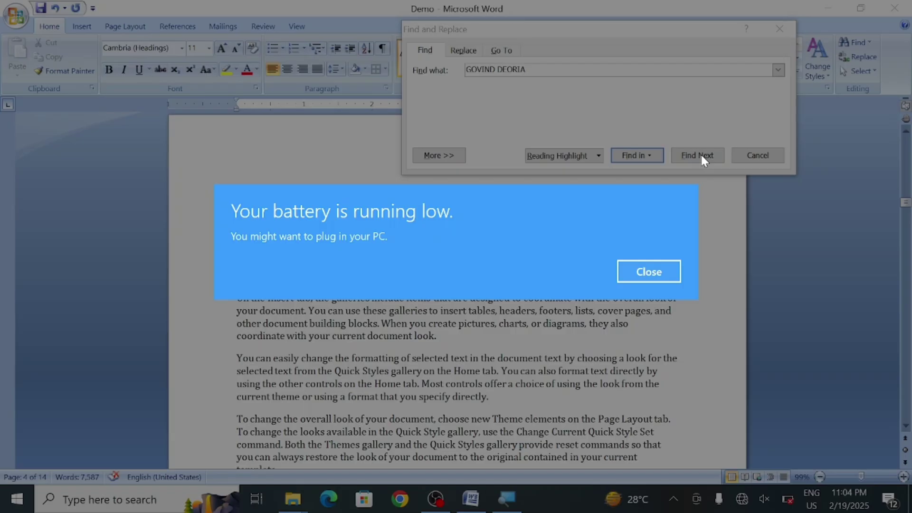
pyautogui.click(668, 272)
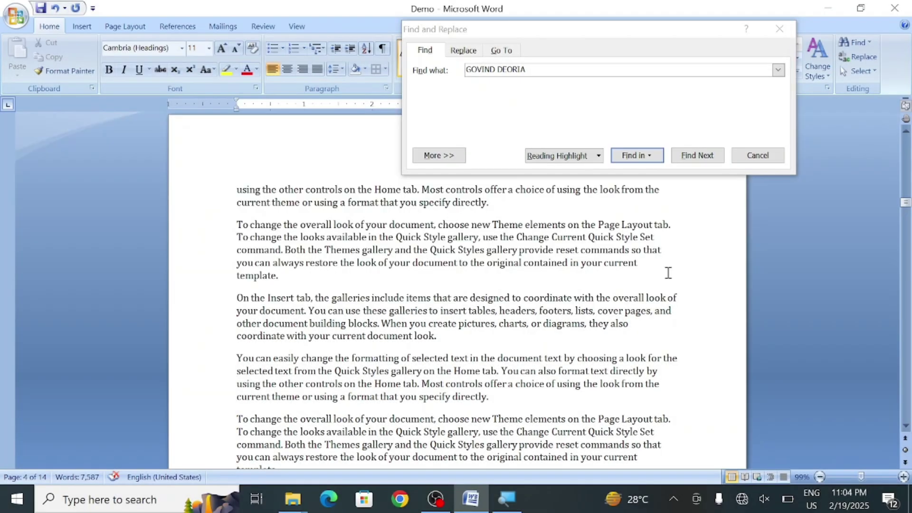
pyautogui.click(689, 157)
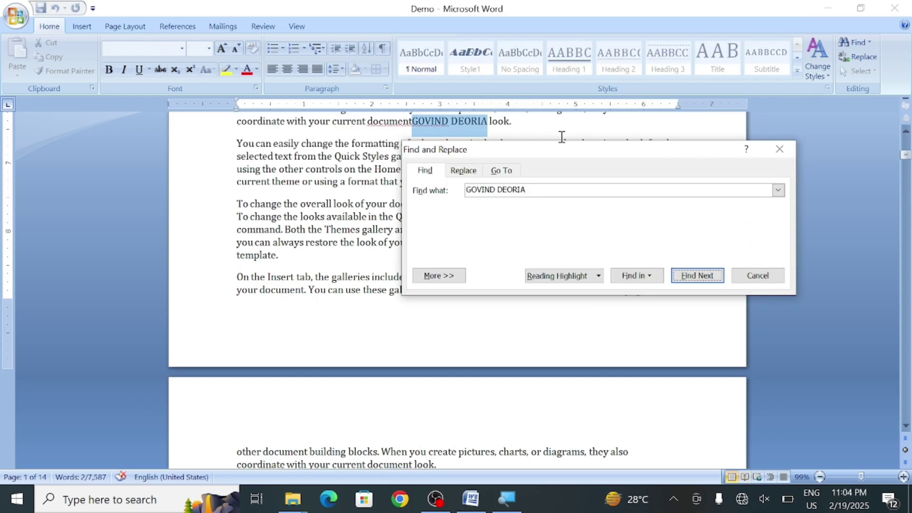
pyautogui.moveTo(584, 153); pyautogui.dragTo(517, 179)
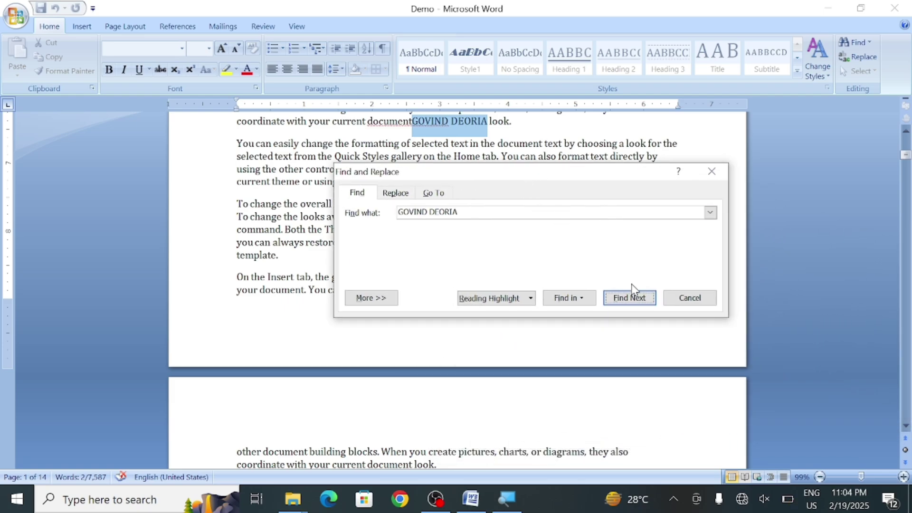
pyautogui.click(637, 298)
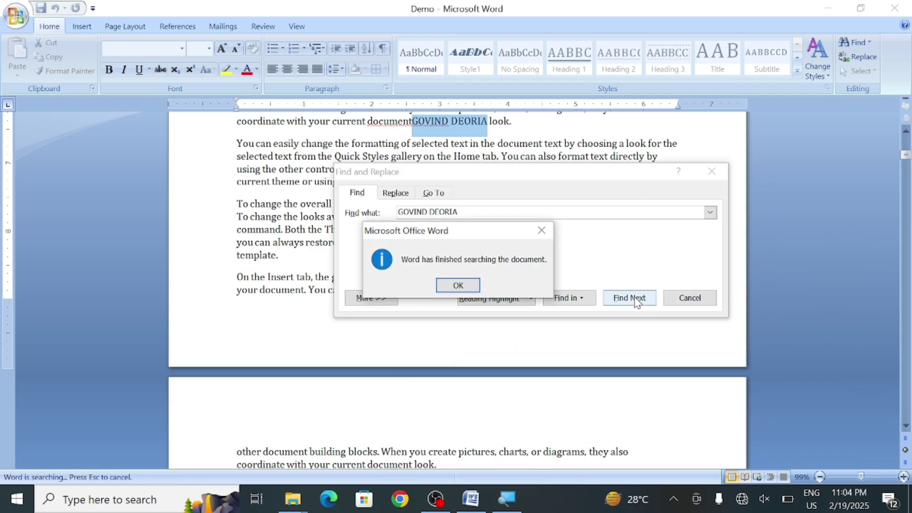
pyautogui.click(443, 286)
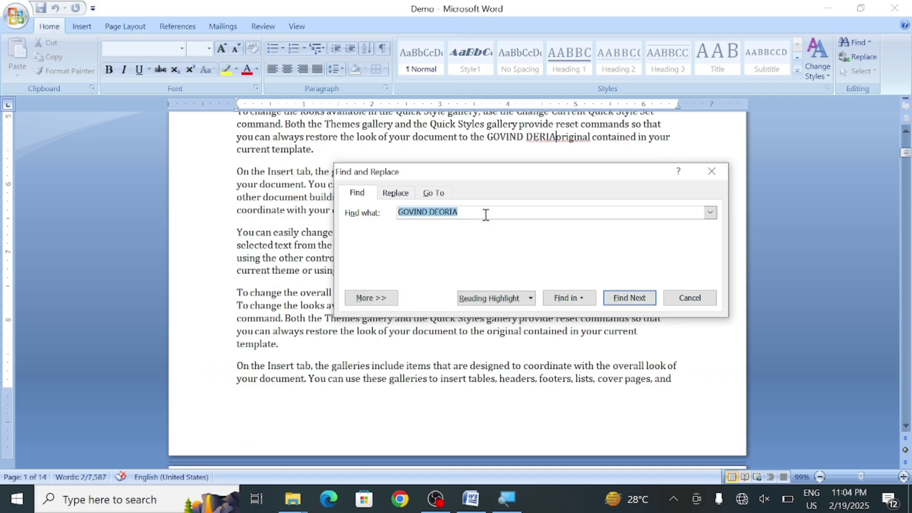
pyautogui.moveTo(469, 182); pyautogui.dragTo(473, 269)
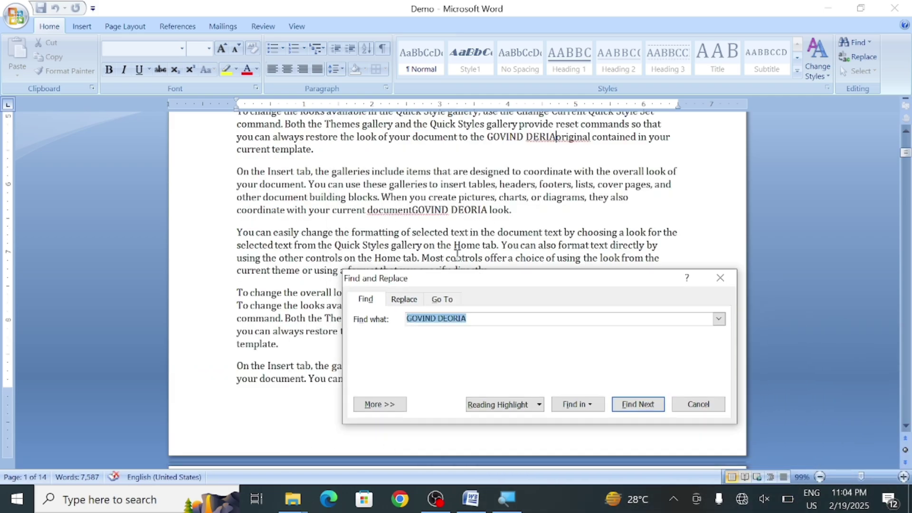
# Highlight every occurrence of the name with Reading Highlight > Highlight All
pyautogui.click(499, 402)
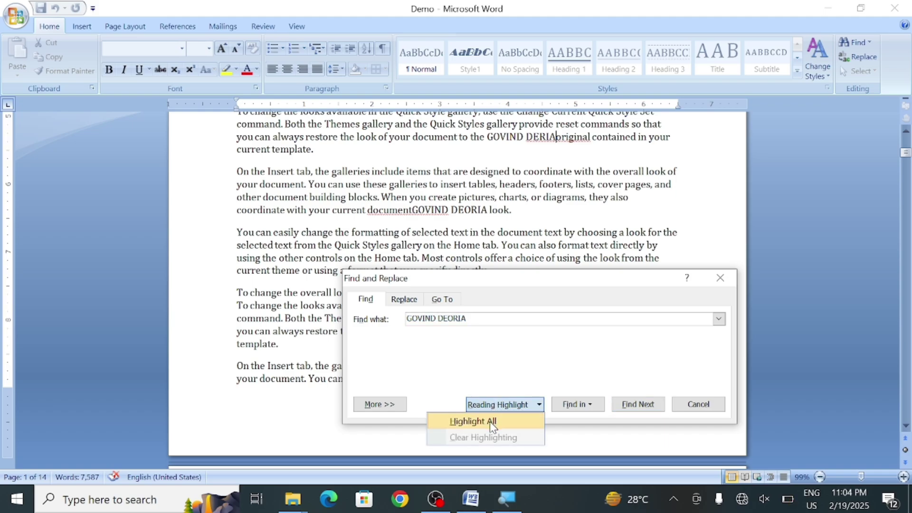
pyautogui.click(489, 421)
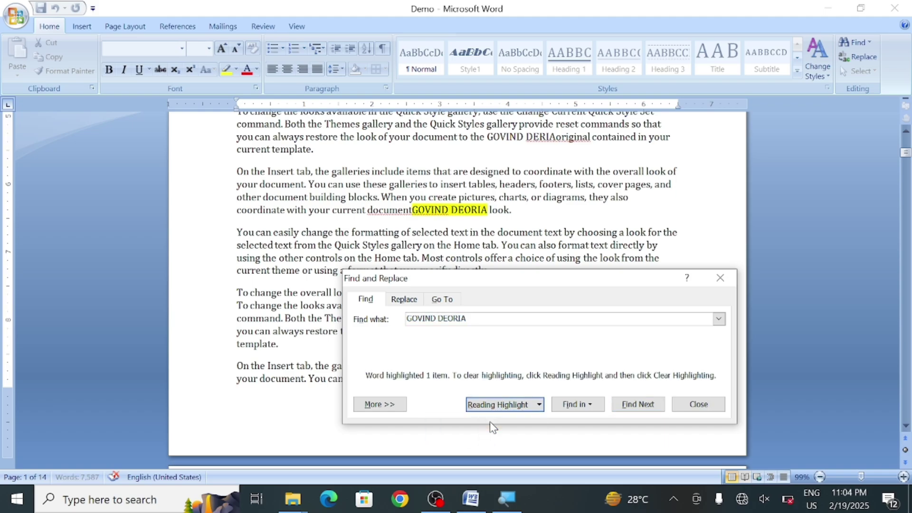
pyautogui.click(535, 267)
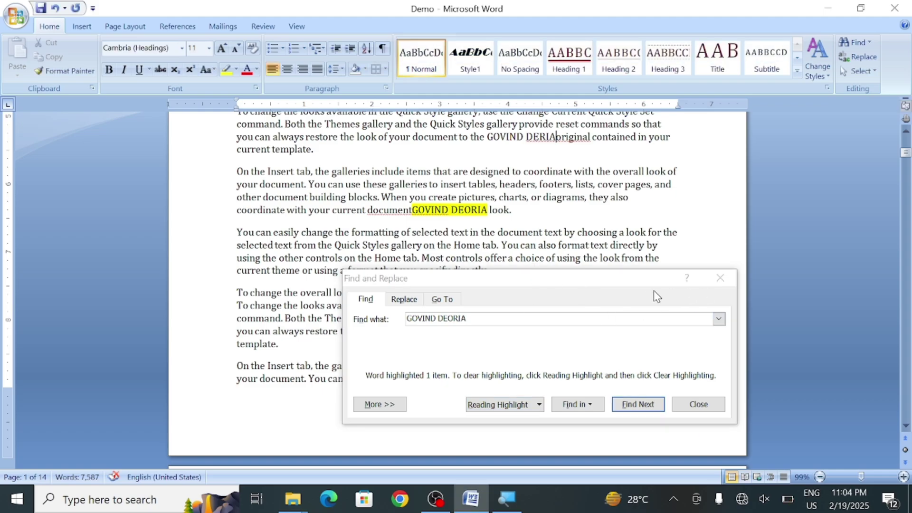
# Scroll through the document to review the yellow-highlighted matches
pyautogui.moveTo(641, 288); pyautogui.dragTo(684, 402)
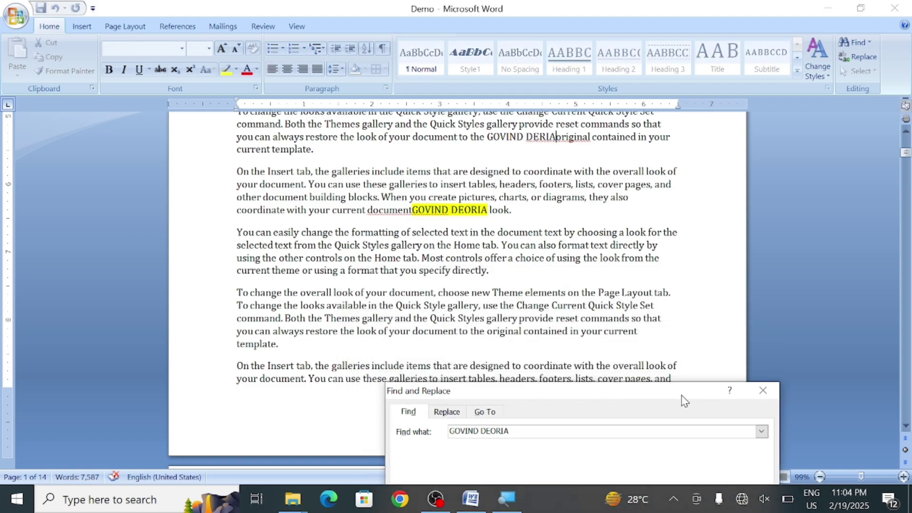
pyautogui.scroll(9, 337, 309)
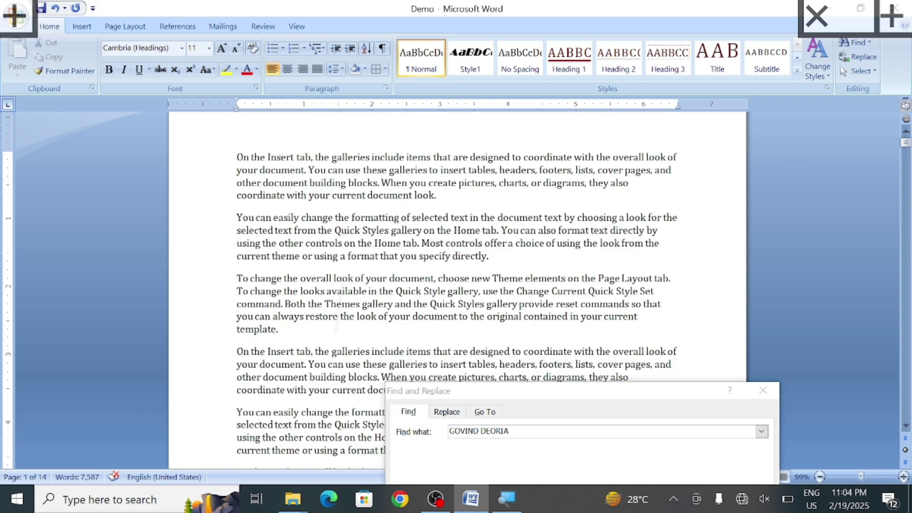
pyautogui.scroll(-6, 337, 309)
pyautogui.scroll(-6, 456, 285)
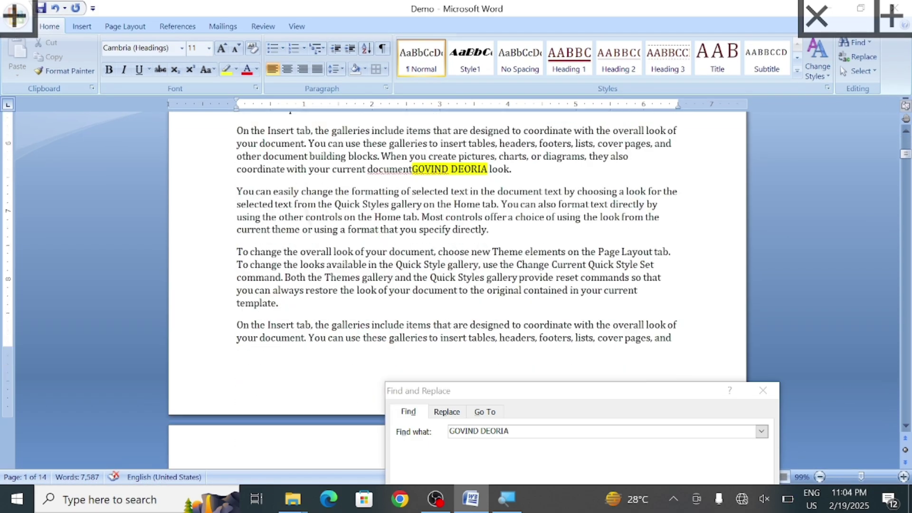
pyautogui.scroll(-10, 456, 285)
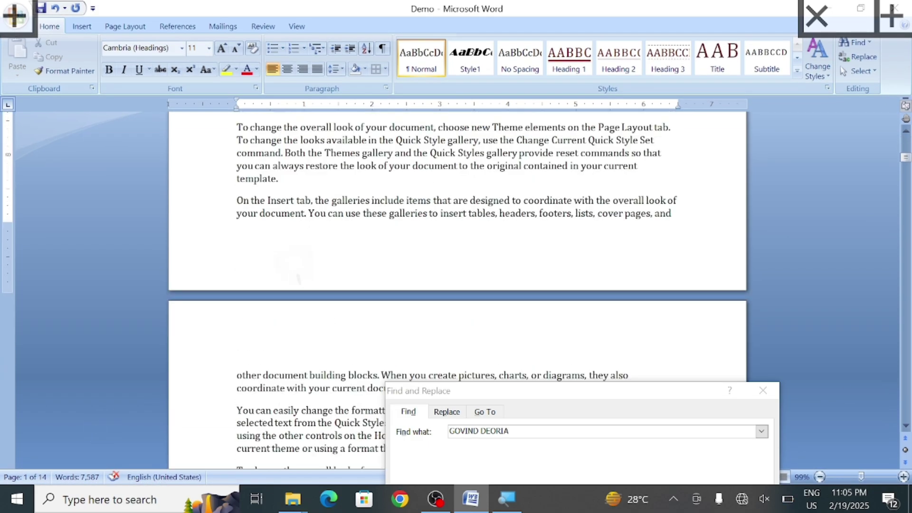
pyautogui.scroll(-12, 456, 284)
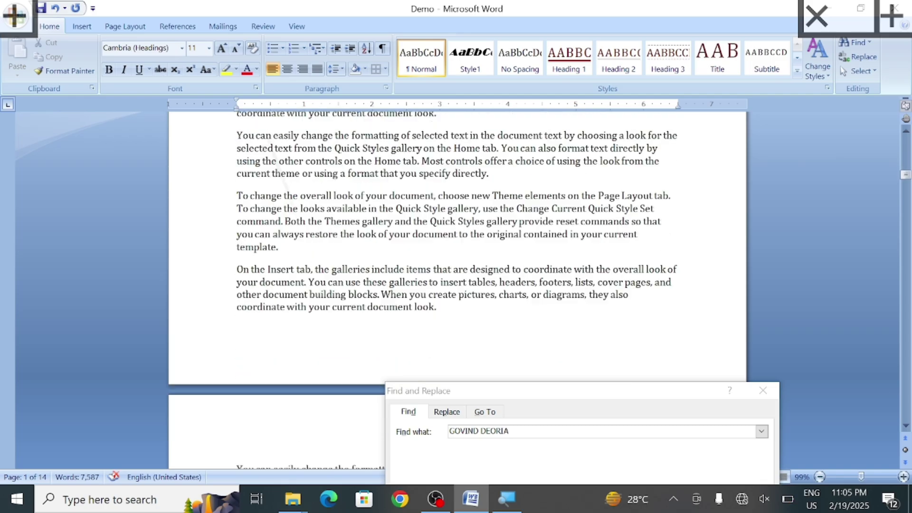
pyautogui.scroll(-10, 456, 285)
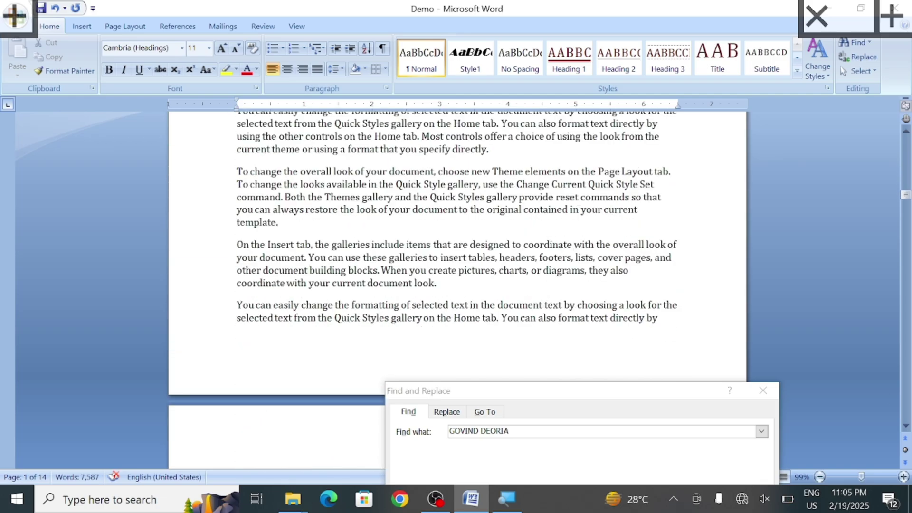
pyautogui.scroll(-10, 455, 285)
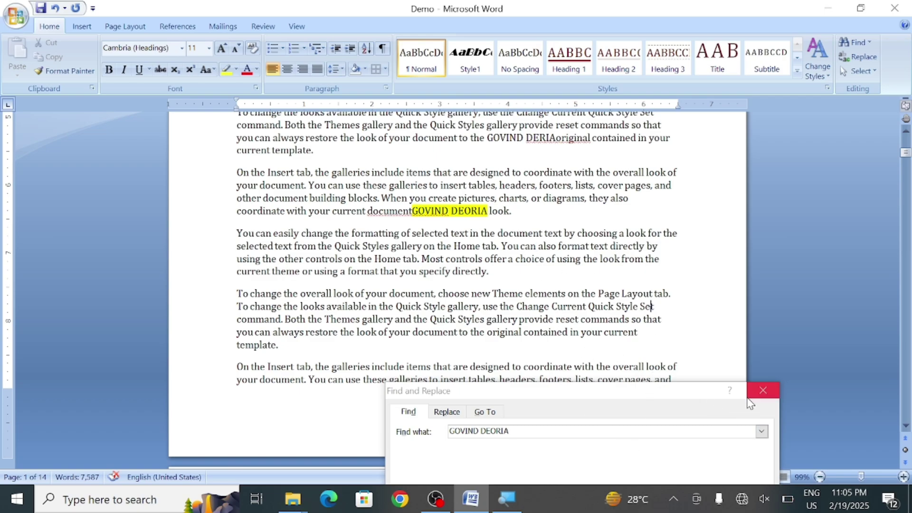
pyautogui.moveTo(697, 398); pyautogui.dragTo(546, 161)
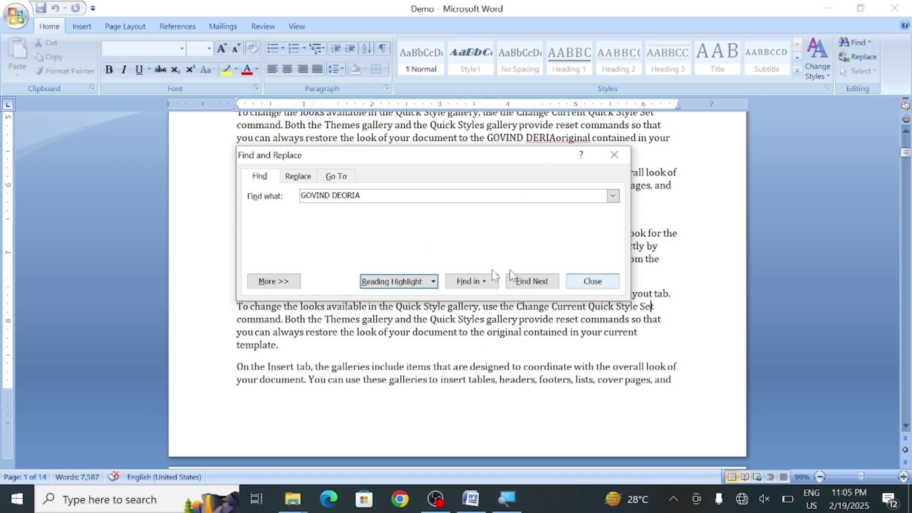
# On the Replace tab, replace all 287 occurrences of 'On' with the inserted name
pyautogui.click(298, 176)
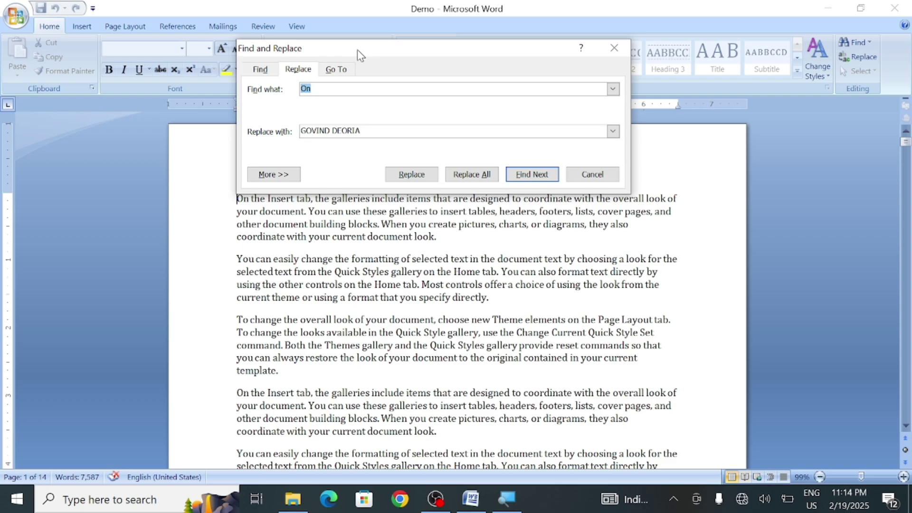
pyautogui.moveTo(357, 49); pyautogui.dragTo(450, 173)
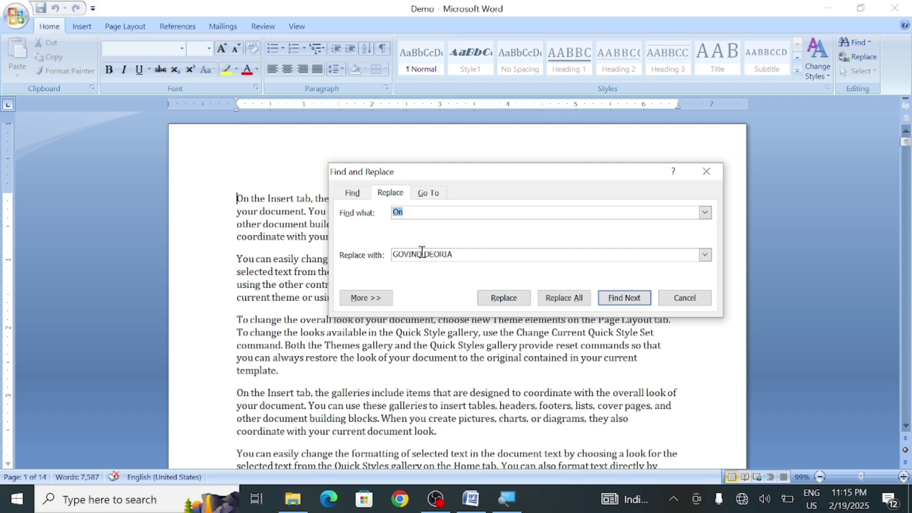
pyautogui.click(578, 298)
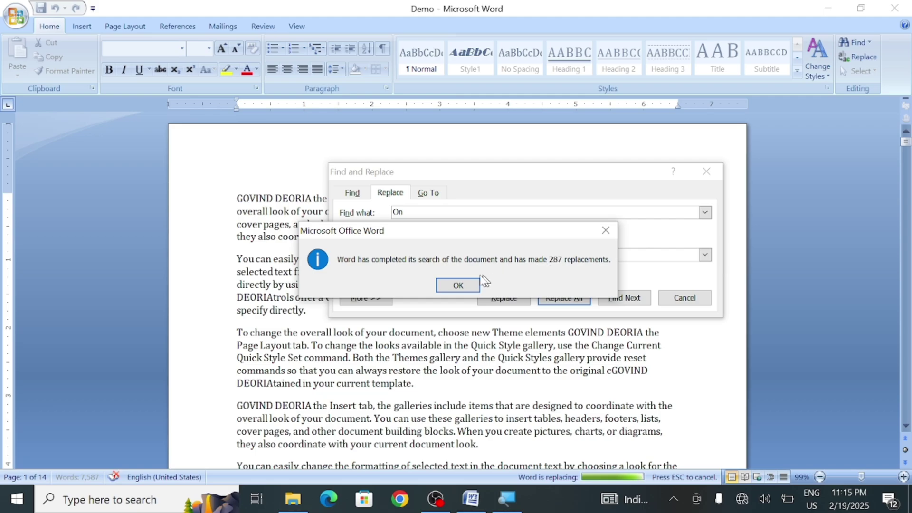
pyautogui.click(457, 285)
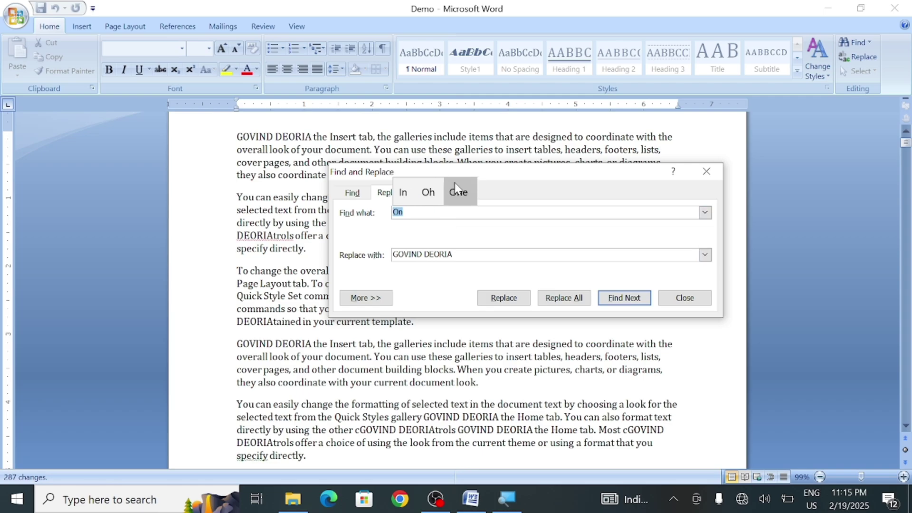
pyautogui.moveTo(465, 172); pyautogui.dragTo(595, 325)
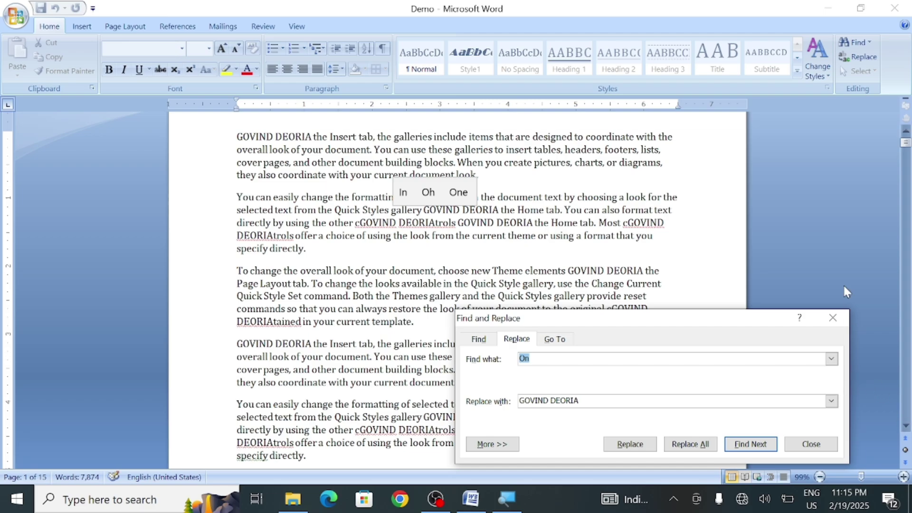
# Reopen Find and swap the old search term 'On' for the pasted name
pyautogui.click(835, 318)
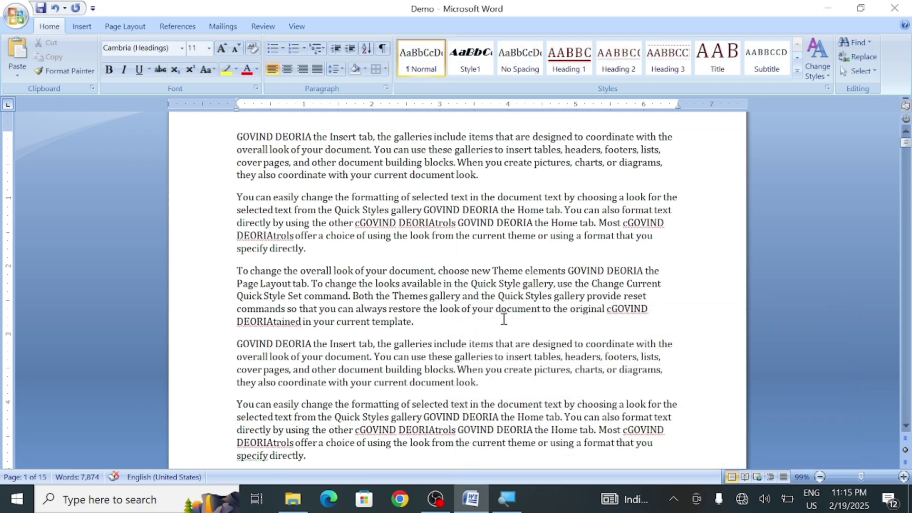
pyautogui.click(868, 43)
pyautogui.click(841, 58)
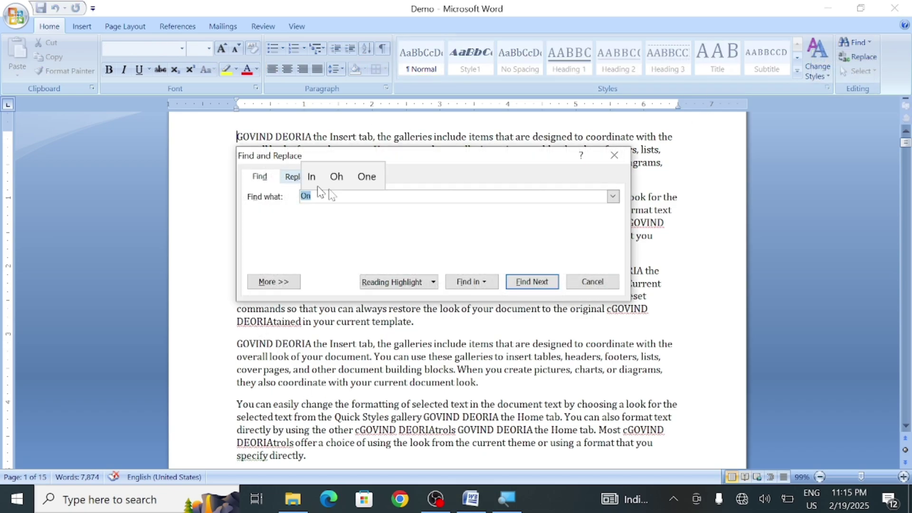
pyautogui.click(266, 181)
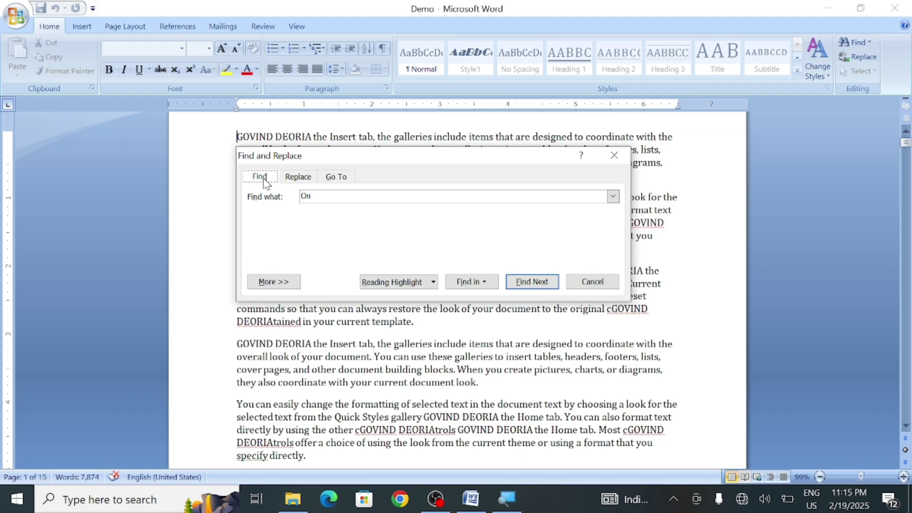
pyautogui.click(326, 196)
pyautogui.press('BackSpace')
pyautogui.press('BackSpace')
# Highlight all matches of the name in yellow, close the dialog and scroll down to review
pyautogui.click(414, 285)
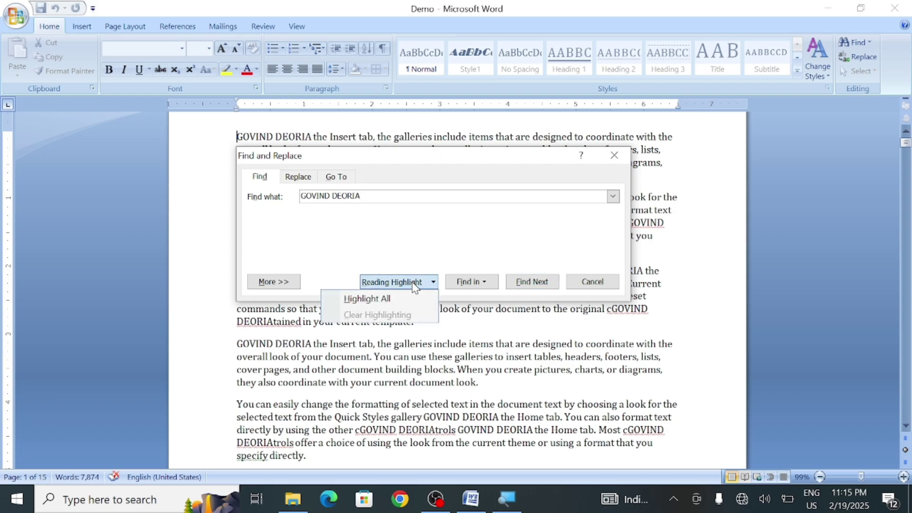
pyautogui.click(384, 299)
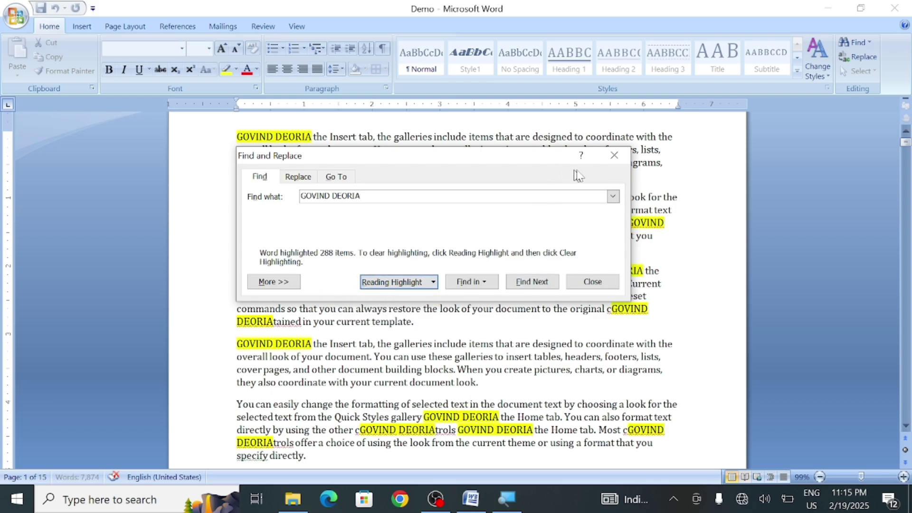
pyautogui.click(617, 154)
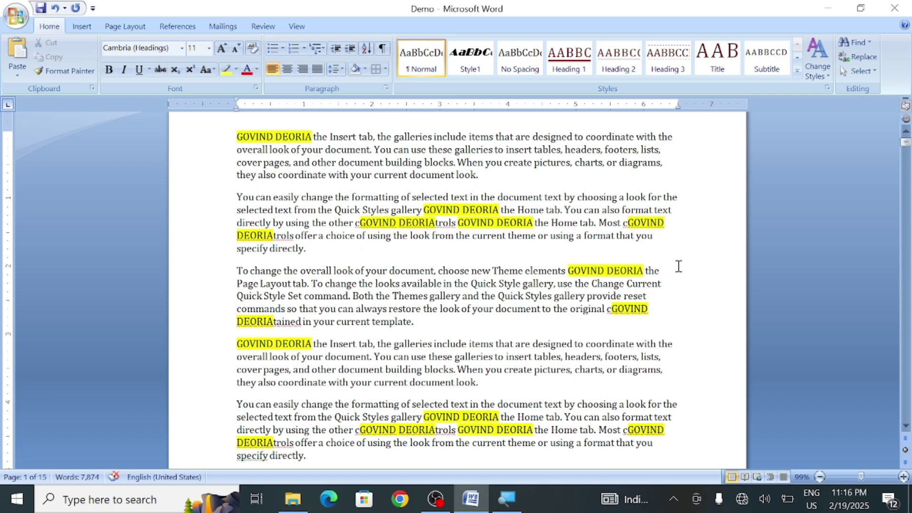
pyautogui.moveTo(337, 369); pyautogui.dragTo(262, 162)
pyautogui.click(704, 329)
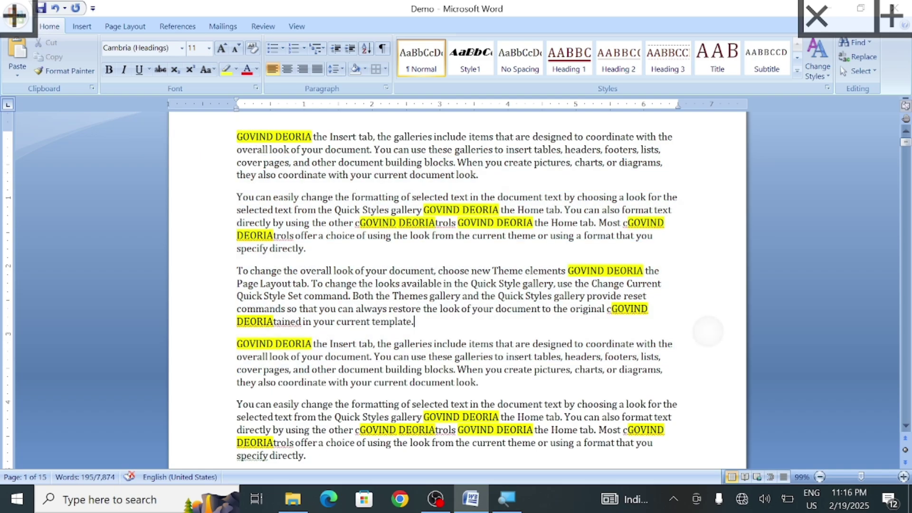
pyautogui.click(773, 310)
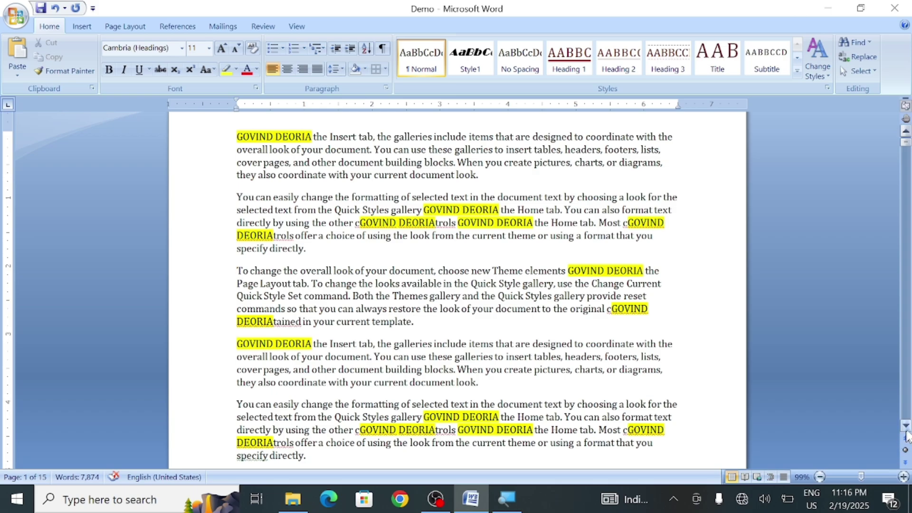
pyautogui.scroll(-5, 905, 430)
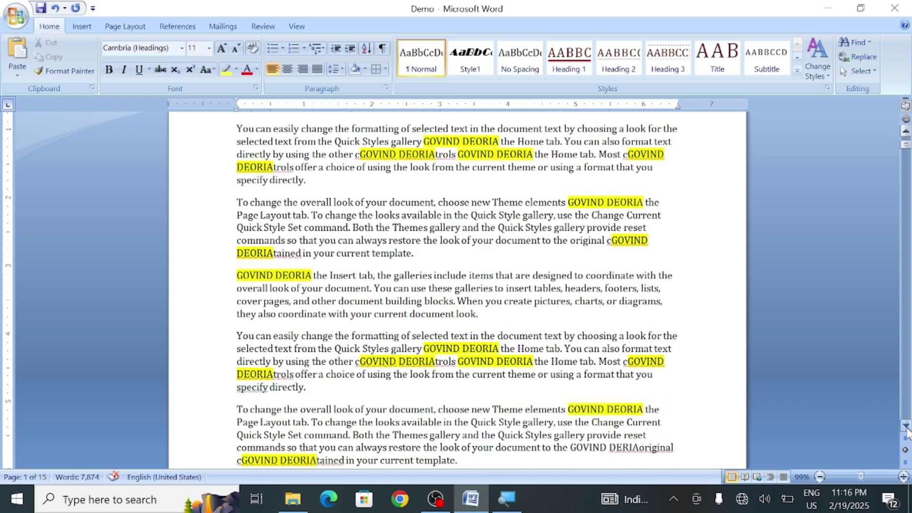
pyautogui.scroll(-6, 905, 430)
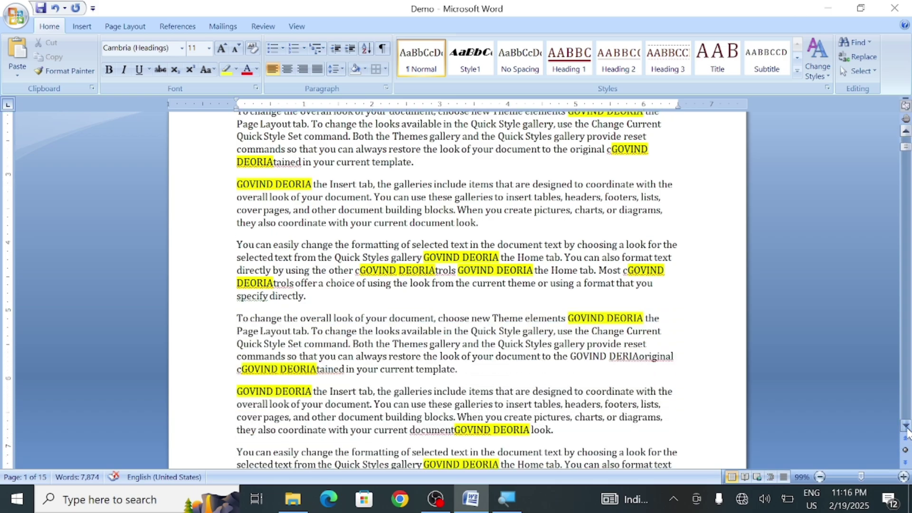
pyautogui.scroll(-6, 905, 430)
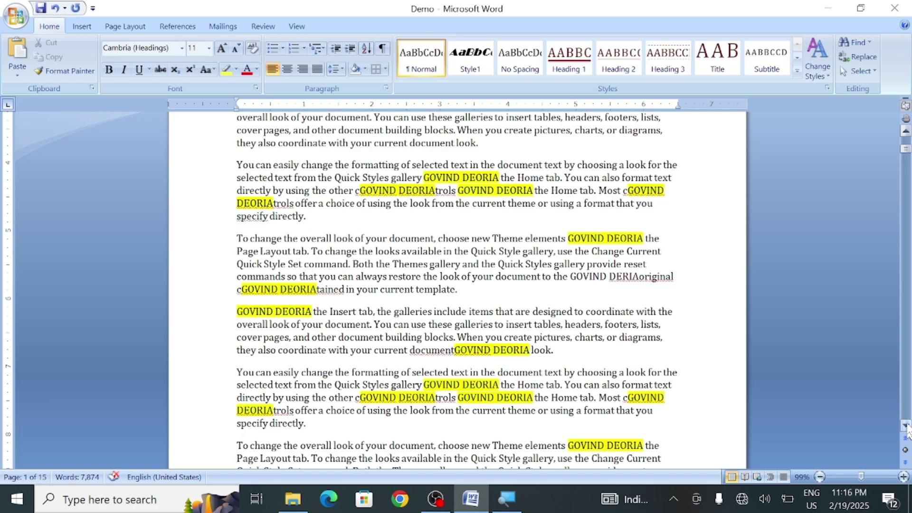
# Look over the Replace and Go To tabs, close the dialog and undo the replacement with Ctrl+Z
pyautogui.click(865, 47)
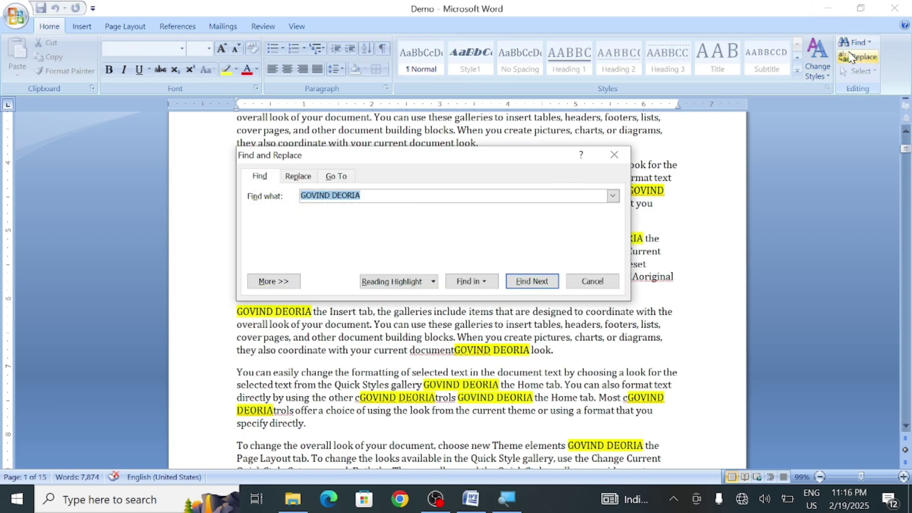
pyautogui.click(298, 177)
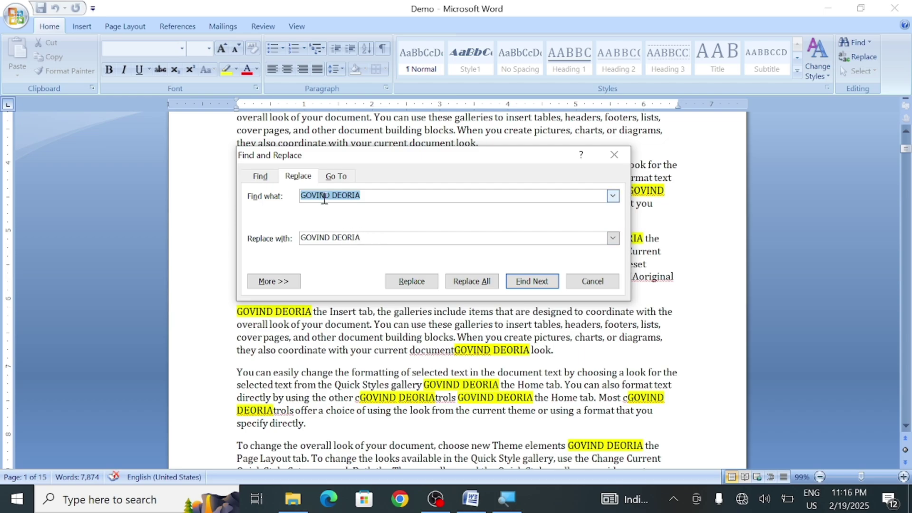
pyautogui.click(340, 181)
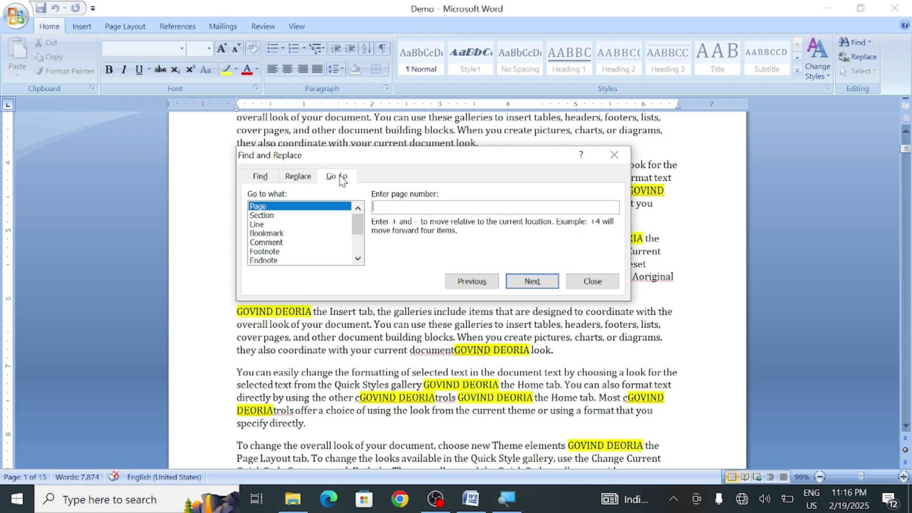
pyautogui.click(589, 282)
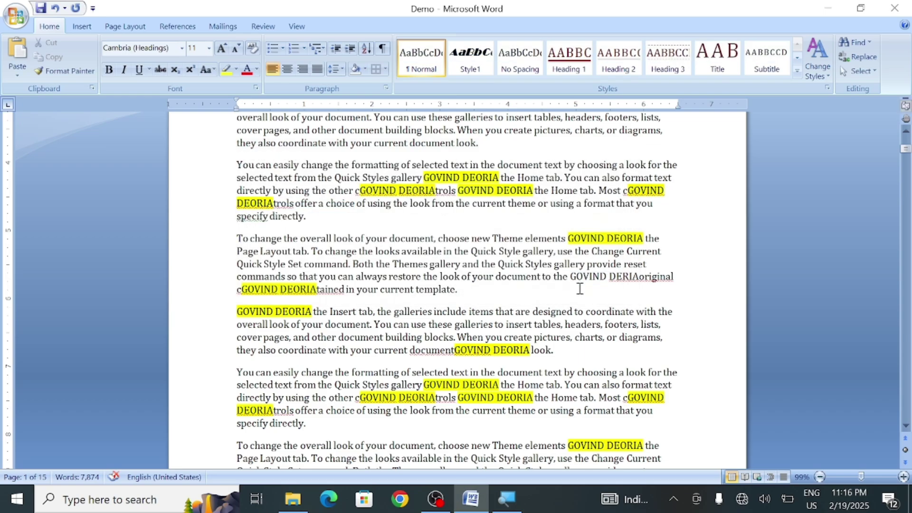
pyautogui.hotkey('ctrl', 'z')
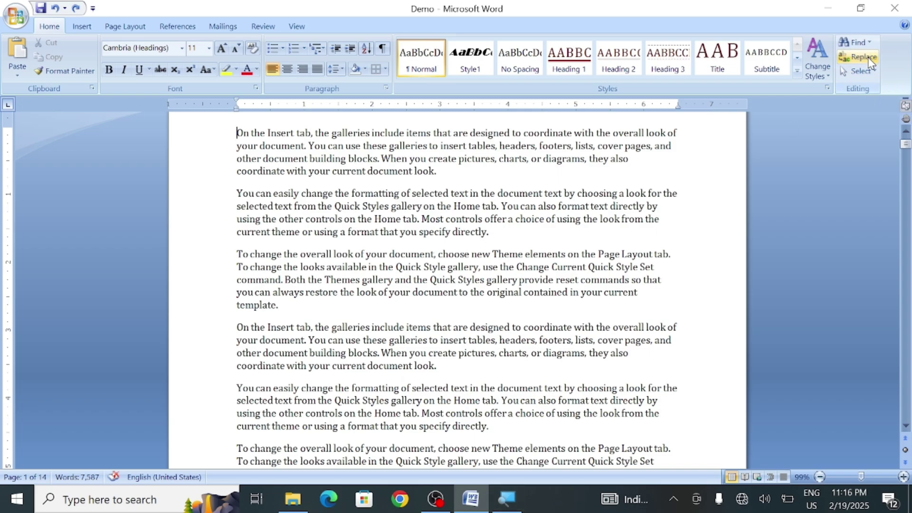
pyautogui.click(867, 44)
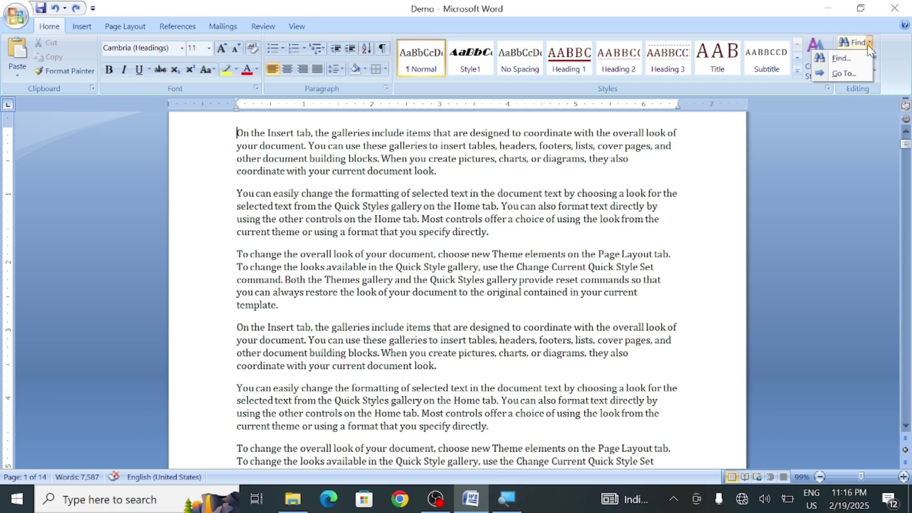
# Open Go To from the Find dropdown and scroll through the Go to what target list
pyautogui.click(836, 73)
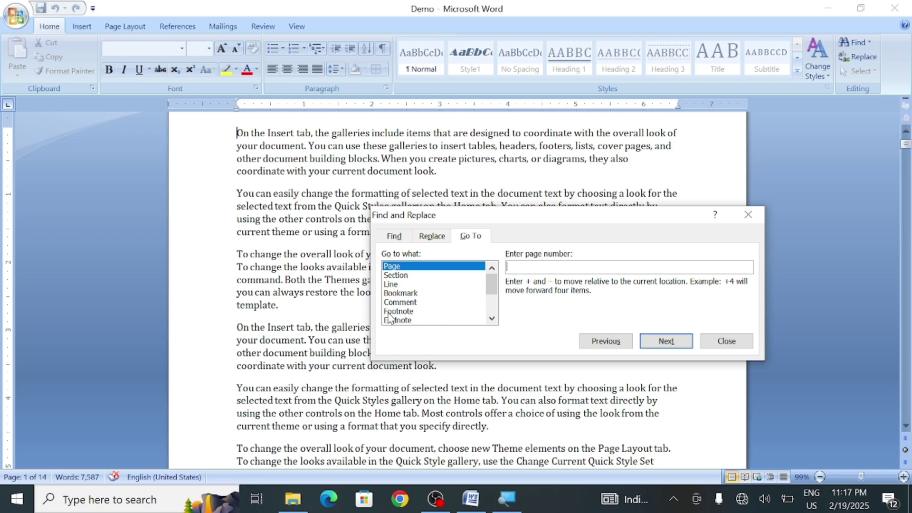
pyautogui.click(492, 318)
pyautogui.click(492, 319)
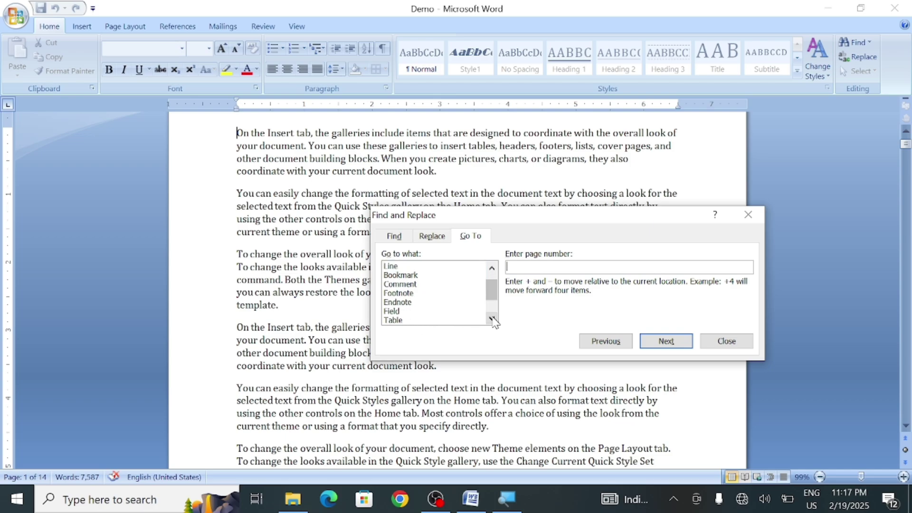
pyautogui.click(492, 319)
pyautogui.click(492, 319)
pyautogui.click(492, 318)
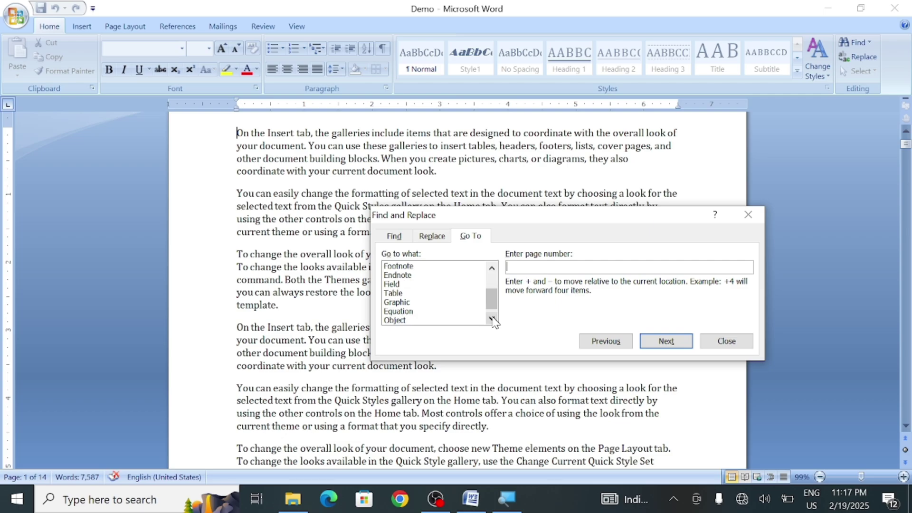
pyautogui.click(492, 319)
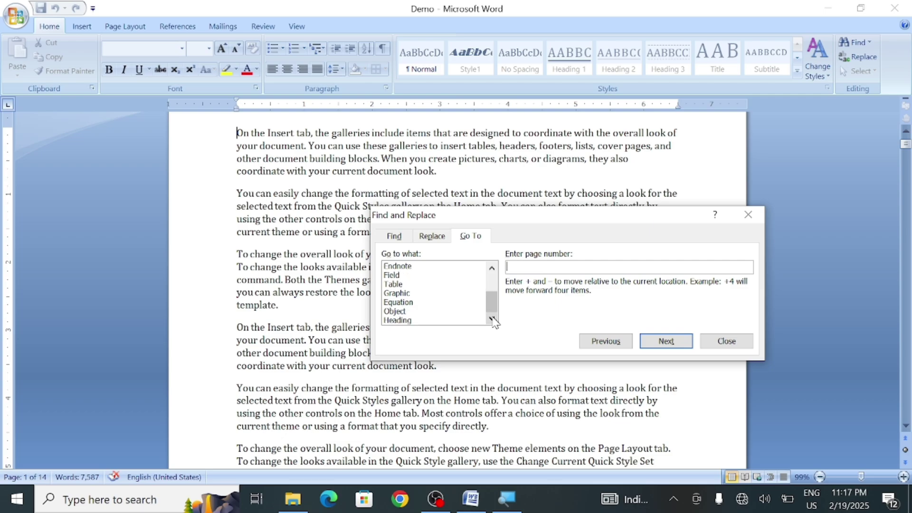
pyautogui.click(492, 267)
pyautogui.click(492, 267)
pyautogui.click(492, 267)
pyautogui.click(492, 267)
pyautogui.click(492, 267)
pyautogui.click(492, 267)
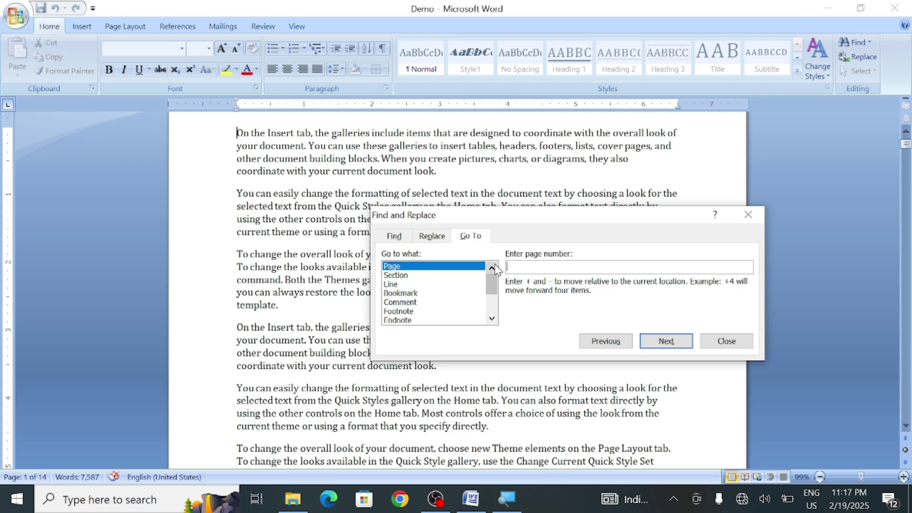
pyautogui.click(492, 267)
# Close Go To, switch from Page Layout to the Insert tab and open the Header gallery
pyautogui.click(726, 341)
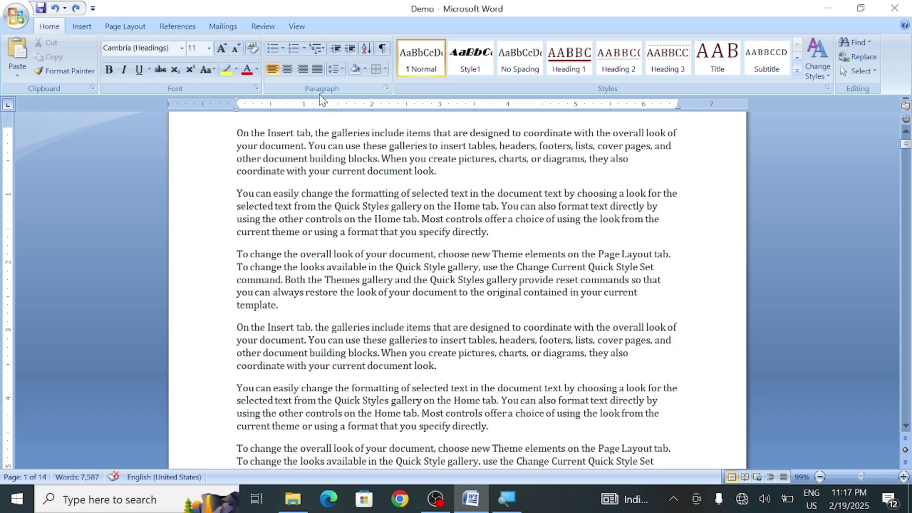
pyautogui.click(124, 28)
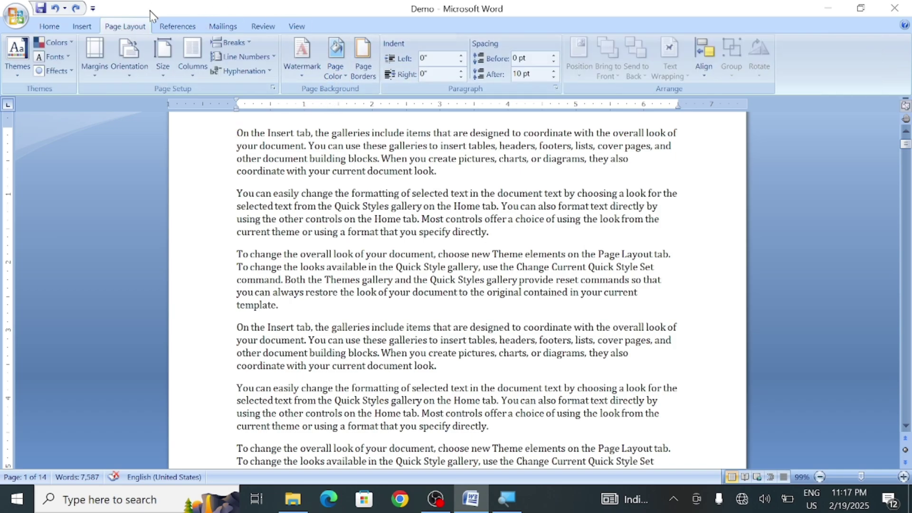
pyautogui.click(88, 28)
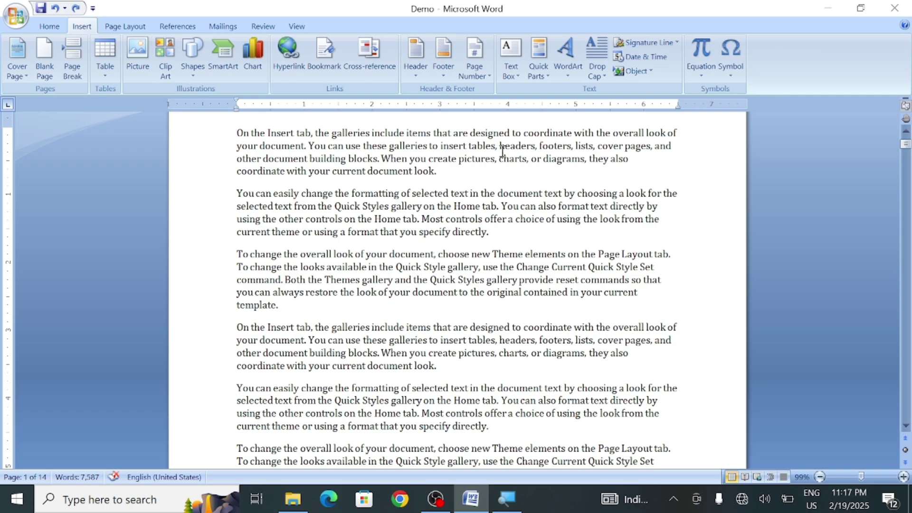
pyautogui.click(420, 74)
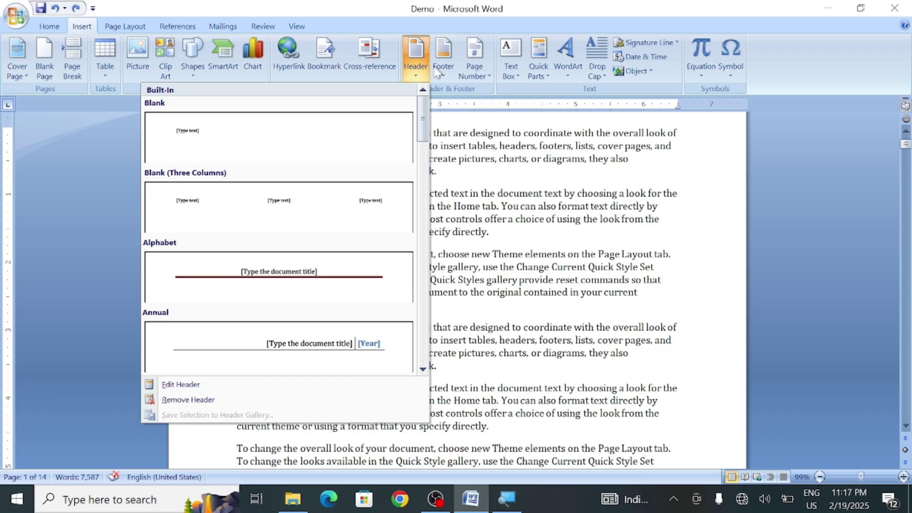
pyautogui.click(416, 60)
pyautogui.click(416, 59)
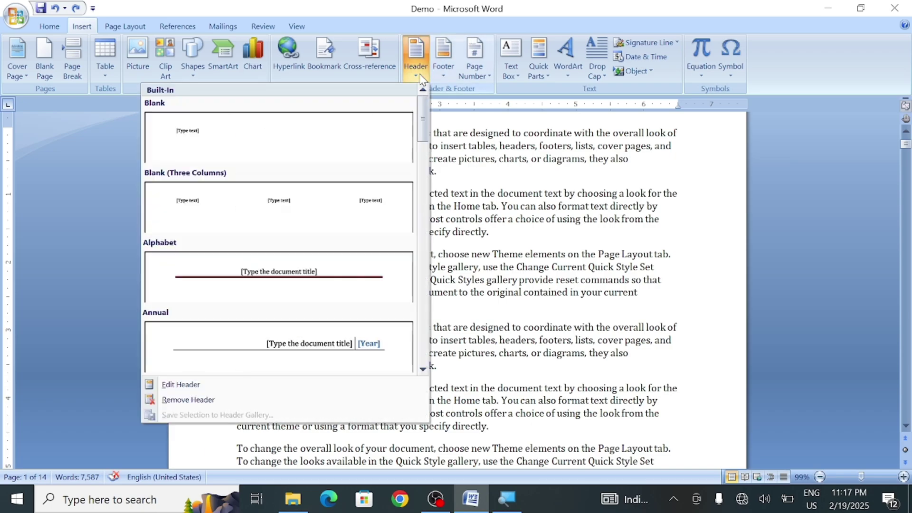
# Insert a Blank (Three Columns) header with a Plain Number 1 page number, then close header editing
pyautogui.click(247, 173)
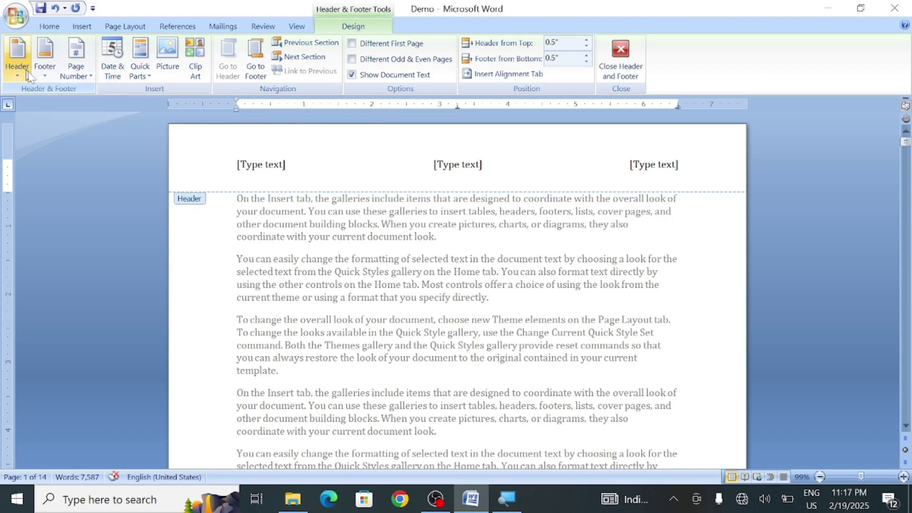
pyautogui.click(71, 72)
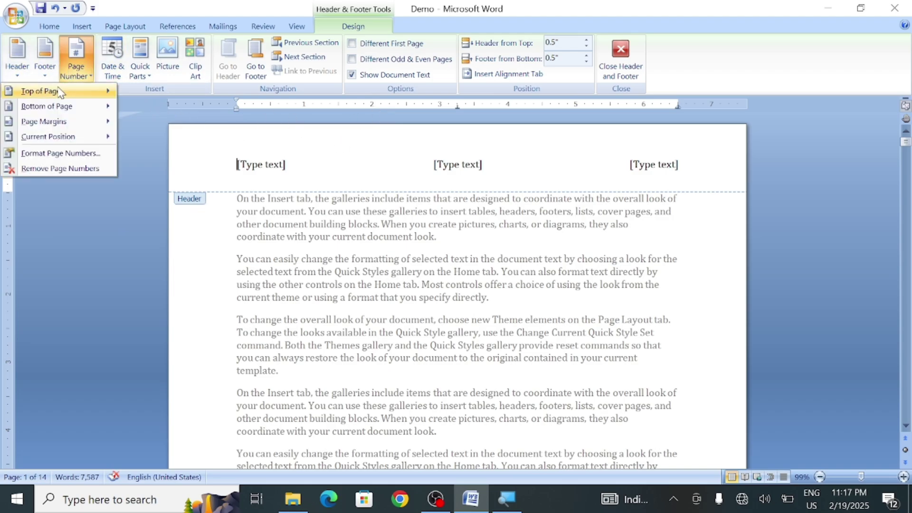
pyautogui.moveTo(55, 92)
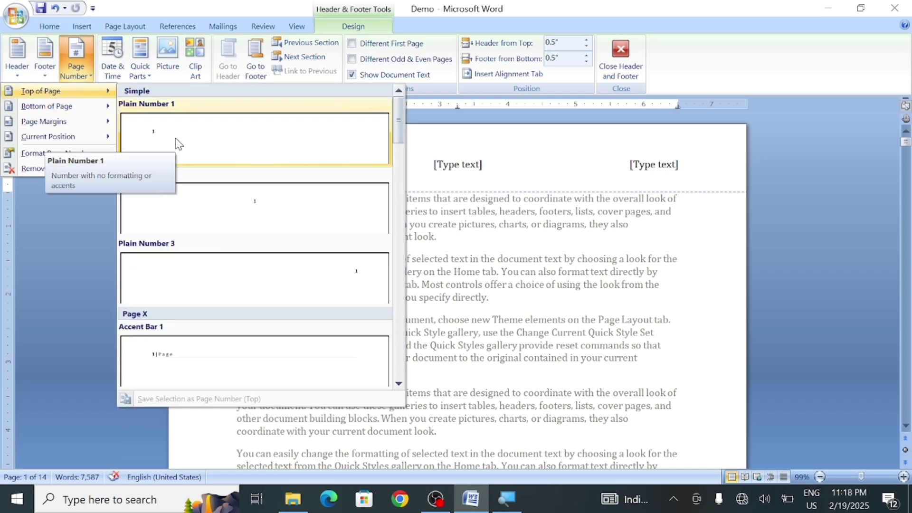
pyautogui.click(205, 153)
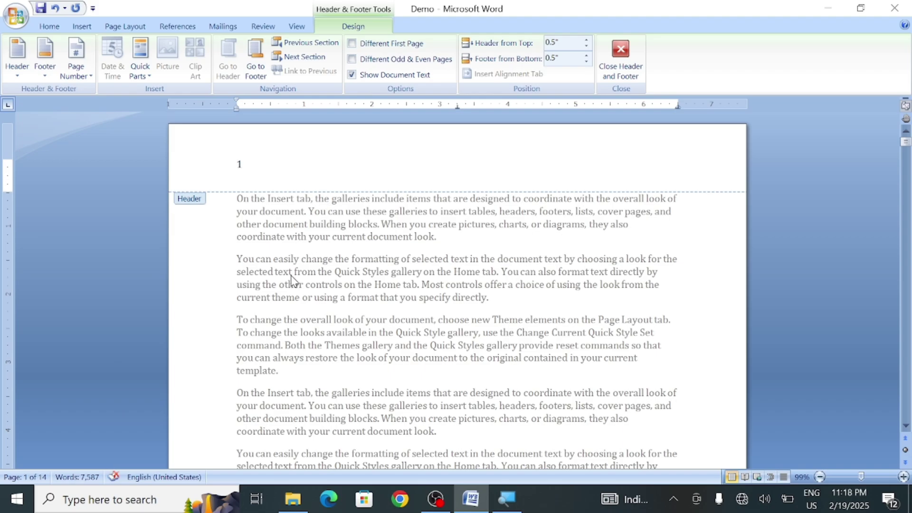
pyautogui.click(905, 426)
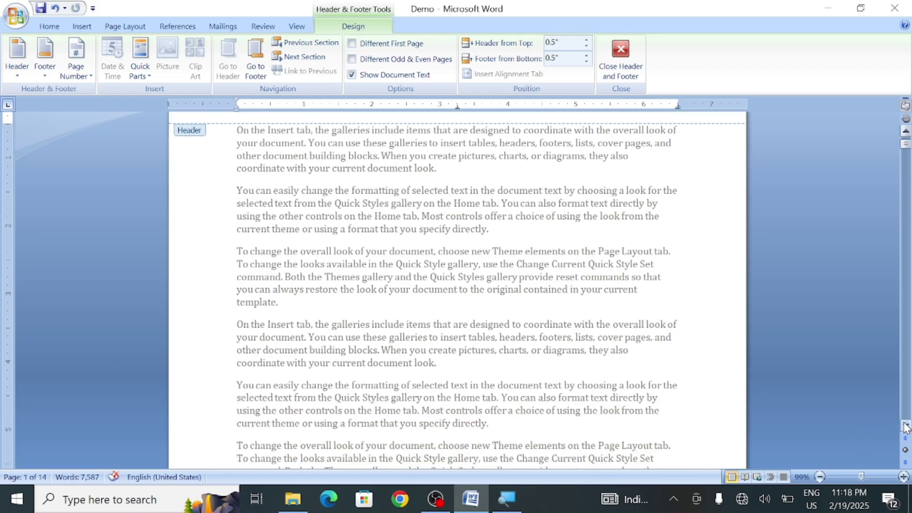
pyautogui.moveTo(905, 426); pyautogui.dragTo(905, 426)
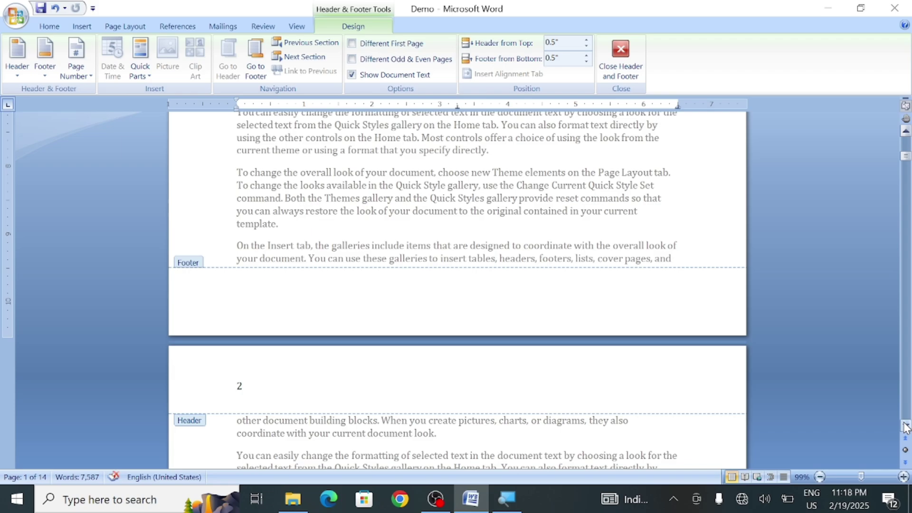
pyautogui.click(613, 61)
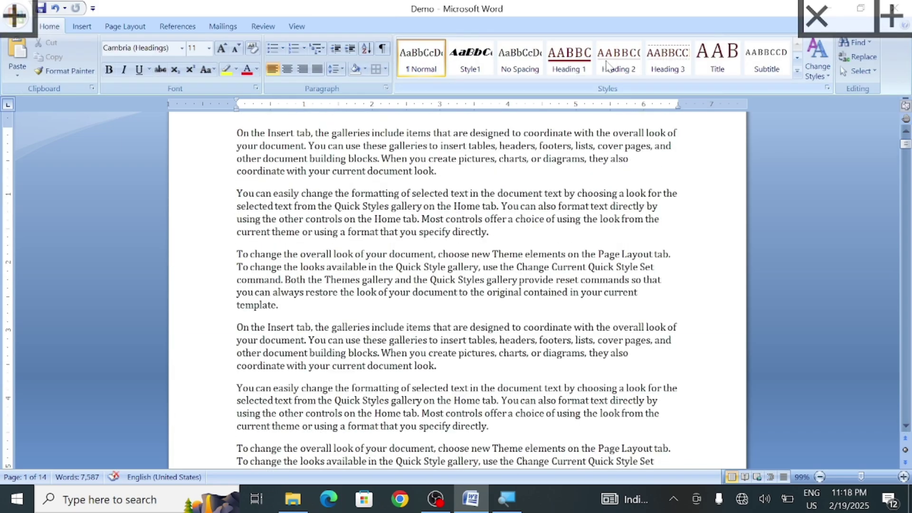
# From the document start, use the Go To tab to jump to page 12, then close the dialog
pyautogui.click(905, 166)
pyautogui.hotkey('ctrl', 'Home')
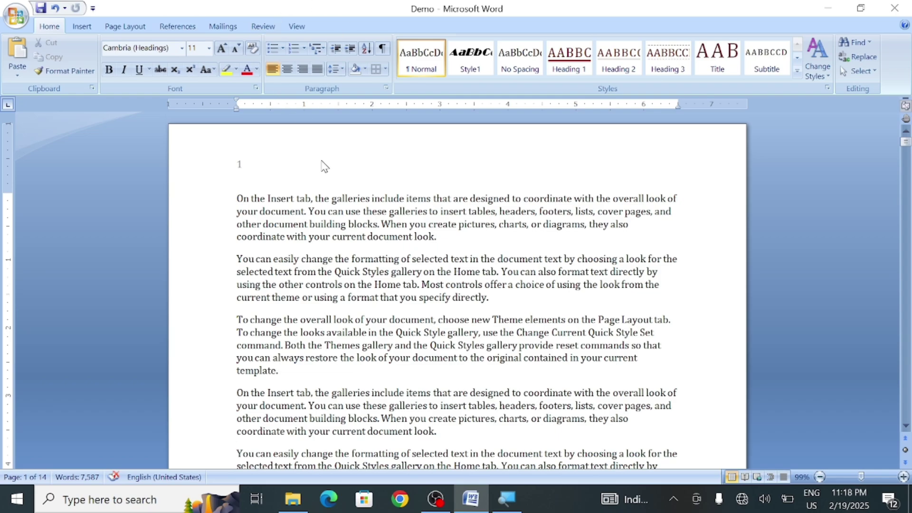
pyautogui.click(254, 283)
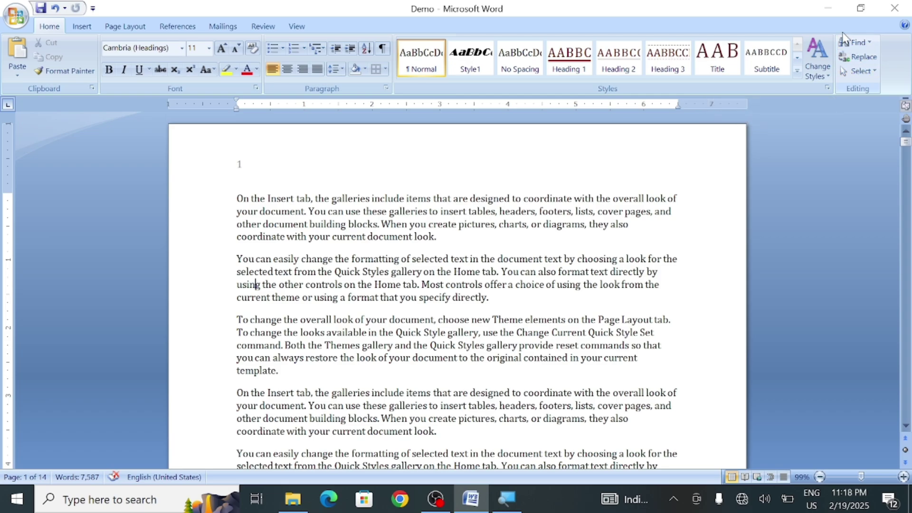
pyautogui.click(852, 45)
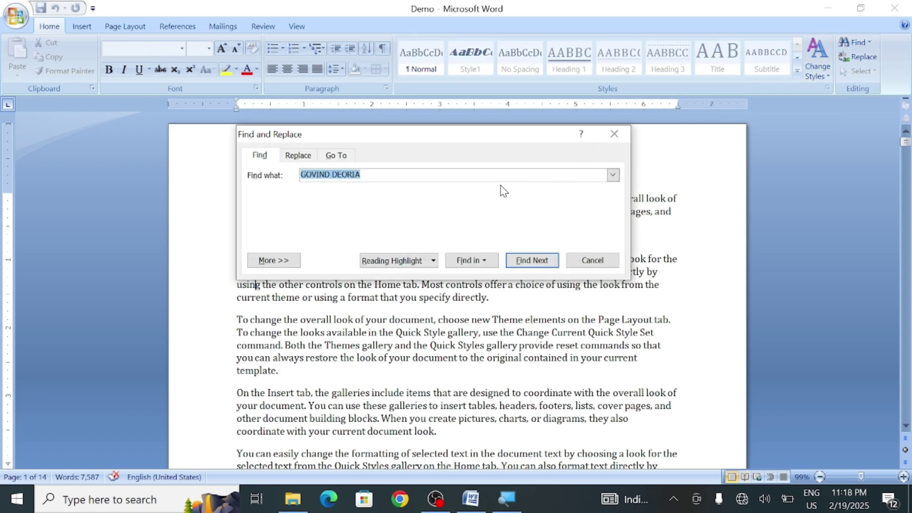
pyautogui.click(339, 155)
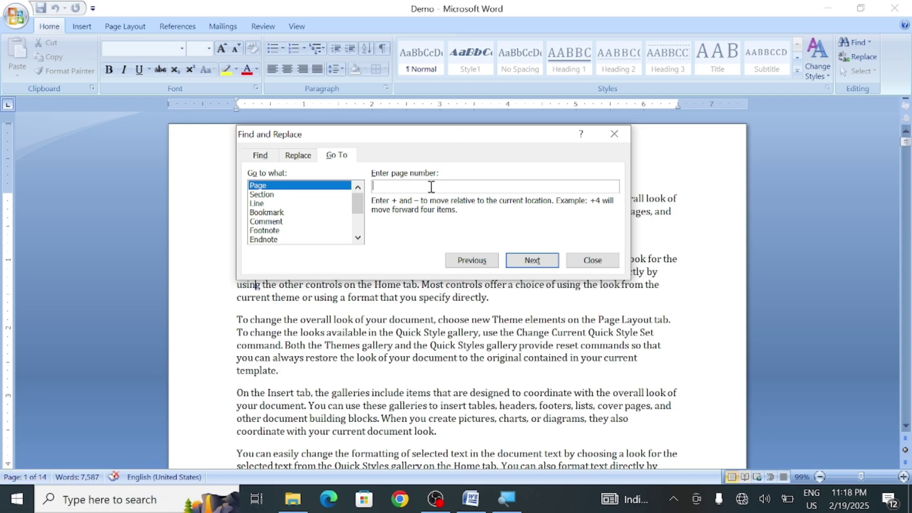
pyautogui.write('12')
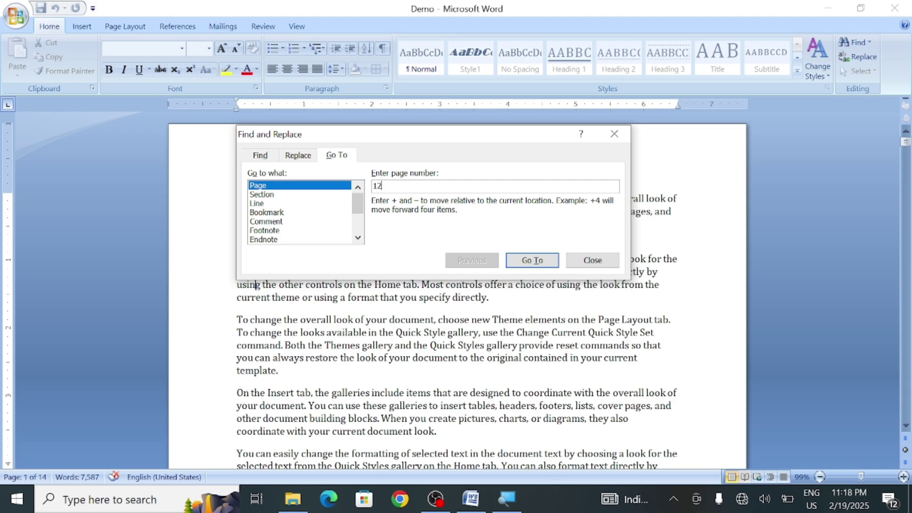
pyautogui.click(554, 262)
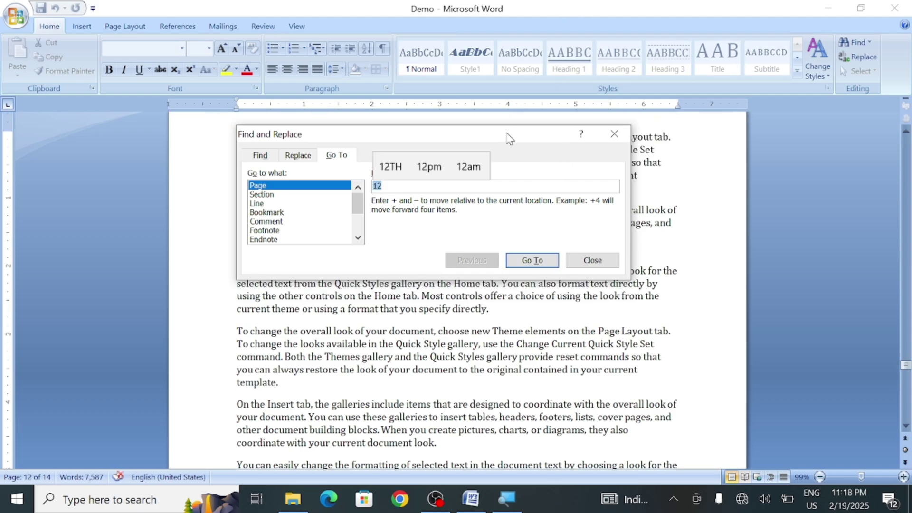
pyautogui.moveTo(508, 137); pyautogui.dragTo(676, 290)
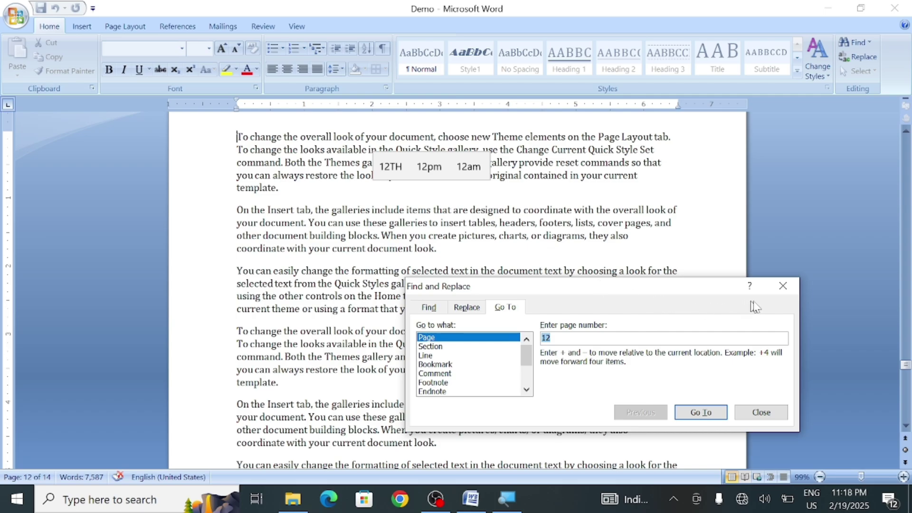
pyautogui.click(782, 287)
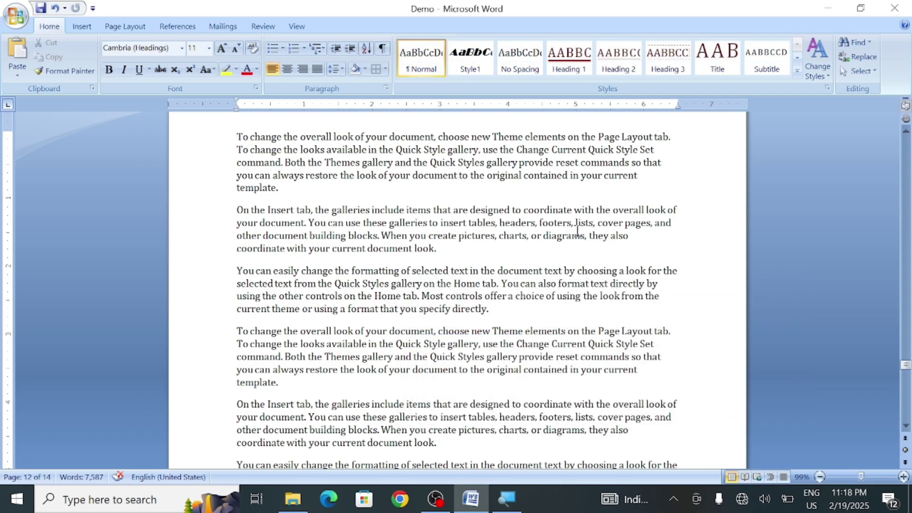
pyautogui.scroll(4, 577, 231)
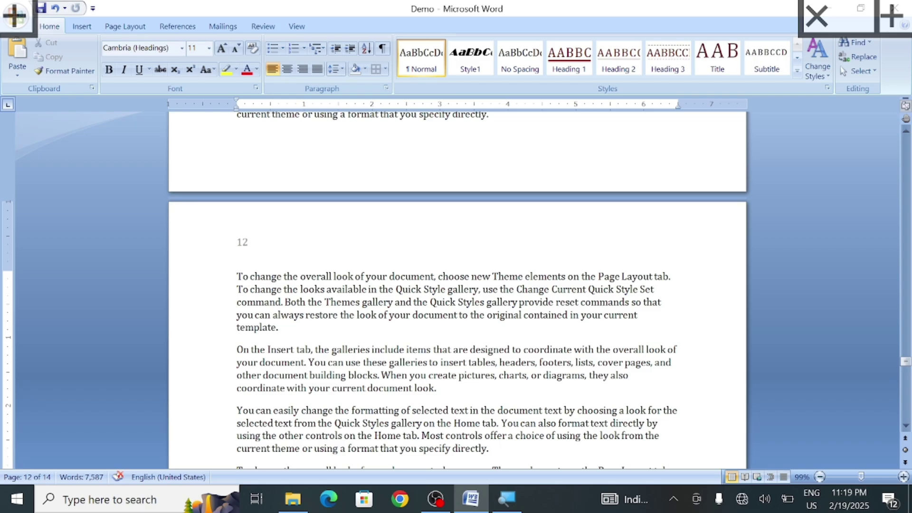
# Reopen the Go To dialog from the Find dropdown
pyautogui.click(774, 309)
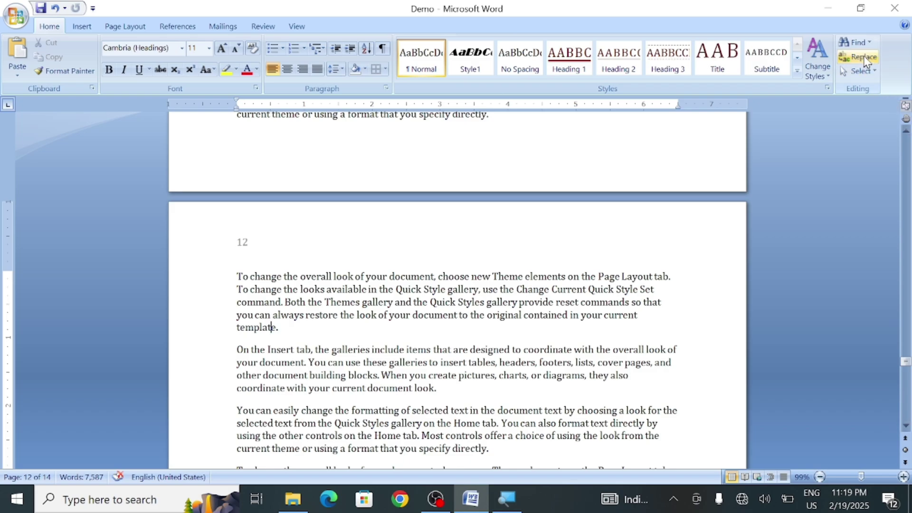
pyautogui.click(869, 43)
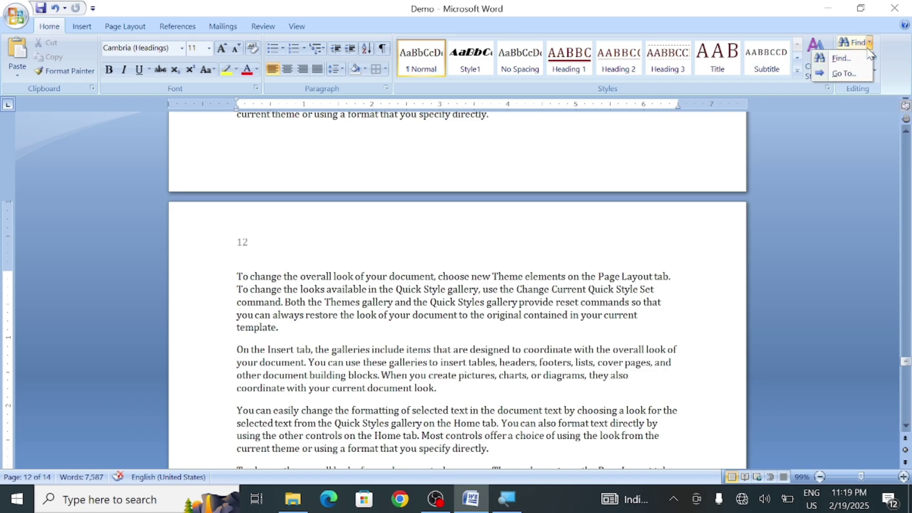
pyautogui.click(843, 73)
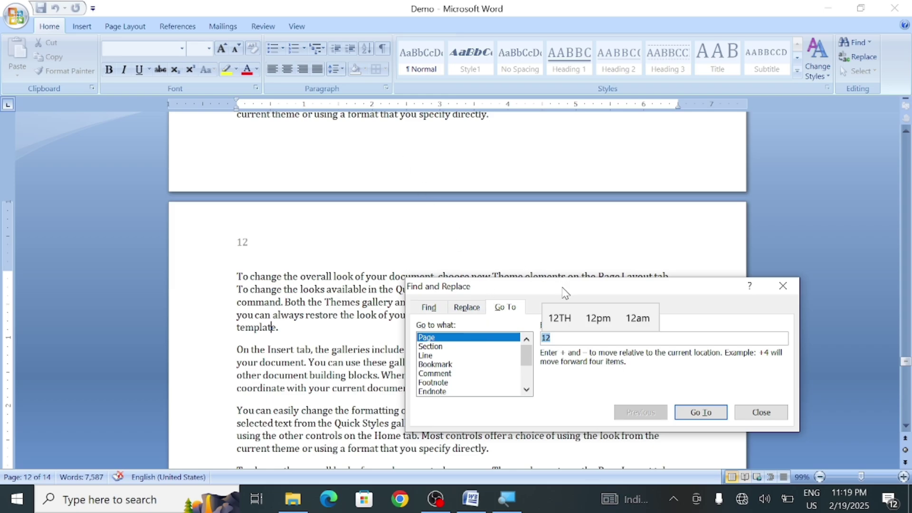
pyautogui.moveTo(565, 284); pyautogui.dragTo(480, 173)
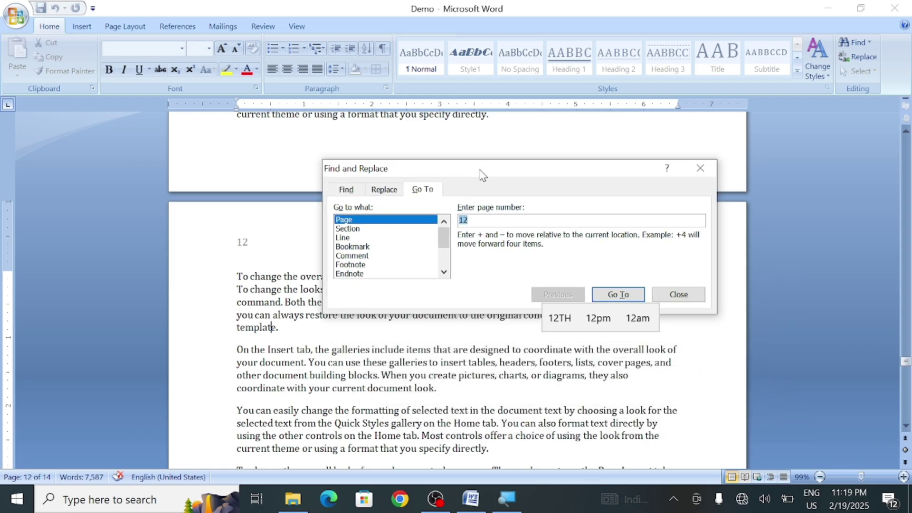
# Set Go to what to Section, enter 5 and jump to section 5
pyautogui.click(385, 230)
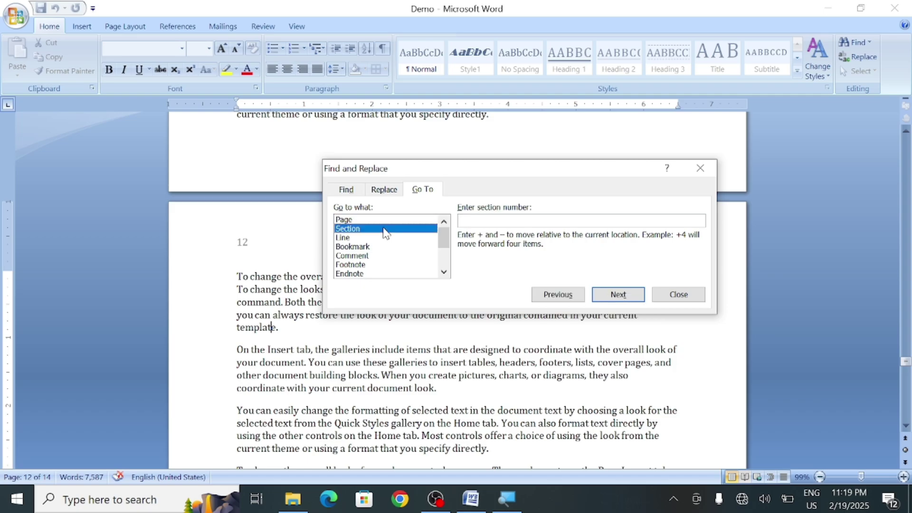
pyautogui.click(353, 222)
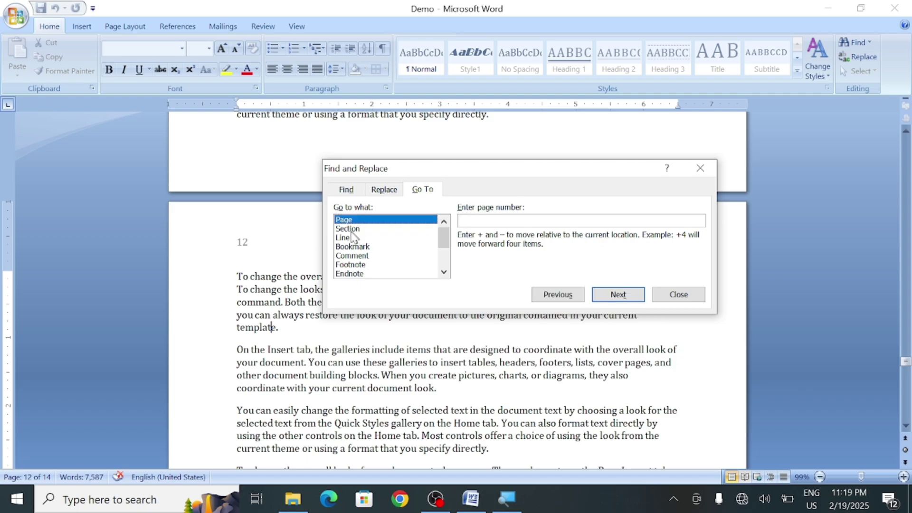
pyautogui.click(353, 230)
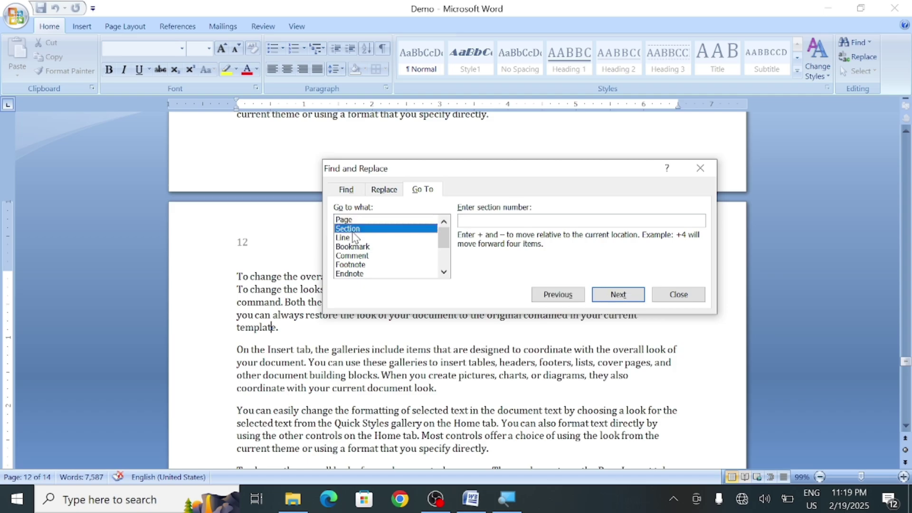
pyautogui.click(472, 221)
pyautogui.write('5')
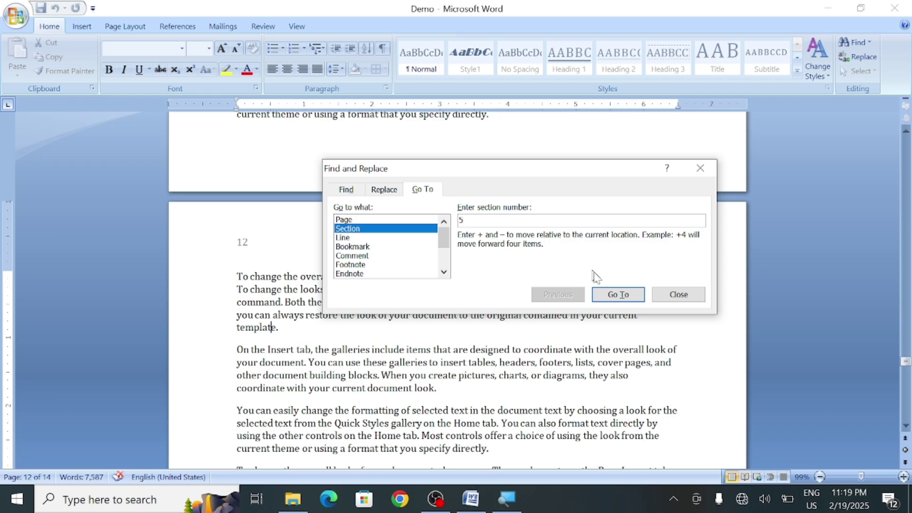
pyautogui.click(618, 295)
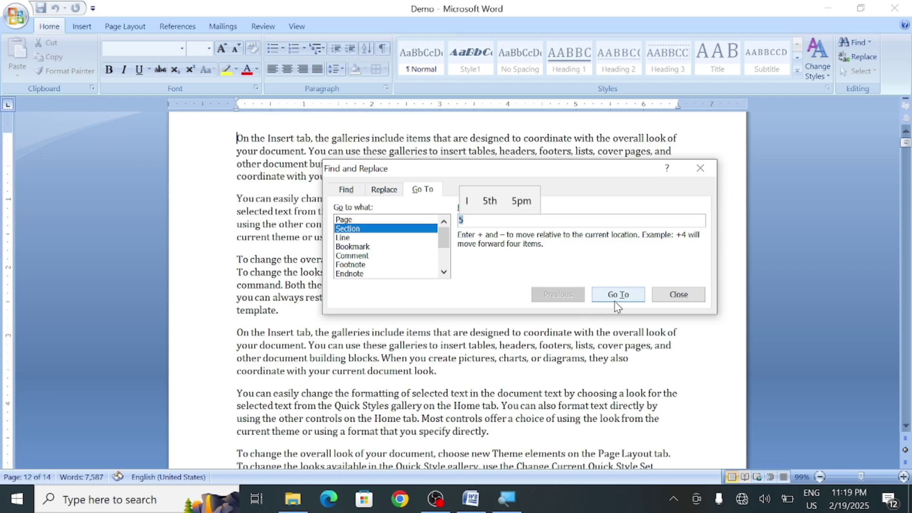
pyautogui.moveTo(547, 178); pyautogui.dragTo(684, 340)
pyautogui.scroll(2, 457, 290)
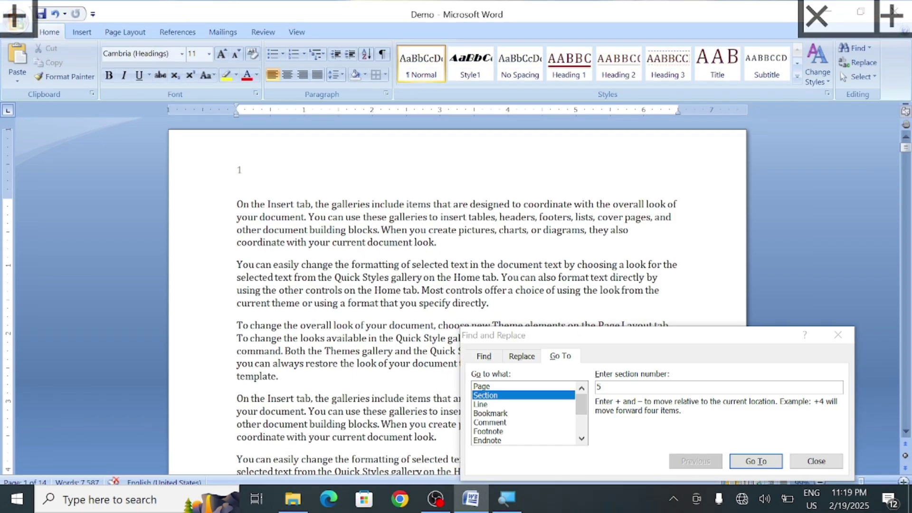
pyautogui.scroll(-2, 457, 290)
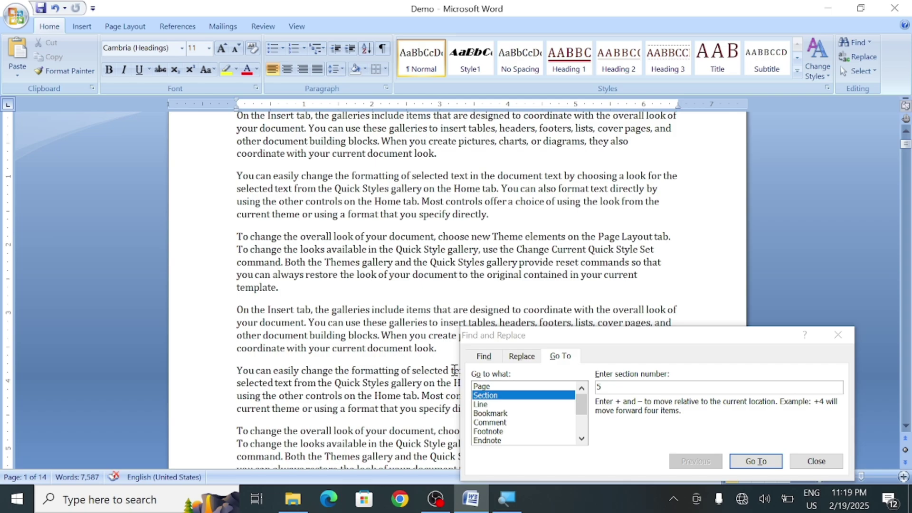
# Use Go To by Line to jump to the next line, close the dialog, and show the Select options
pyautogui.click(488, 404)
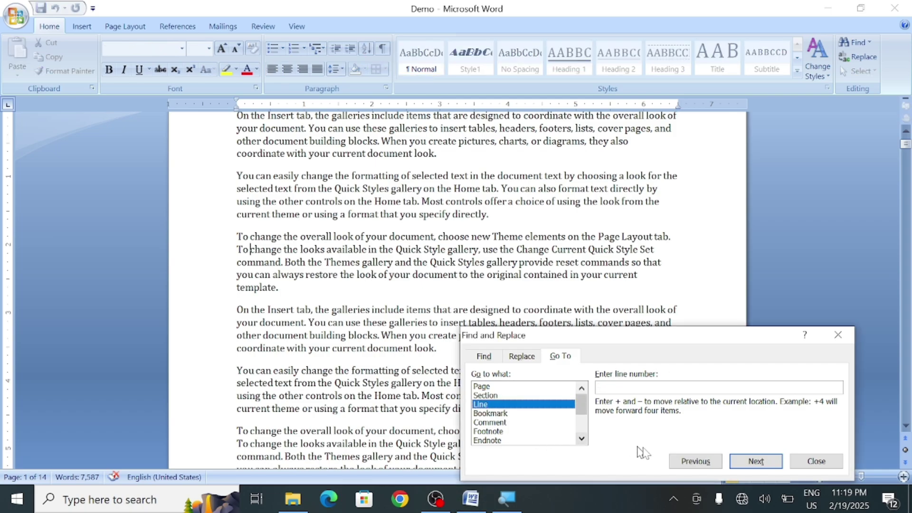
pyautogui.click(757, 461)
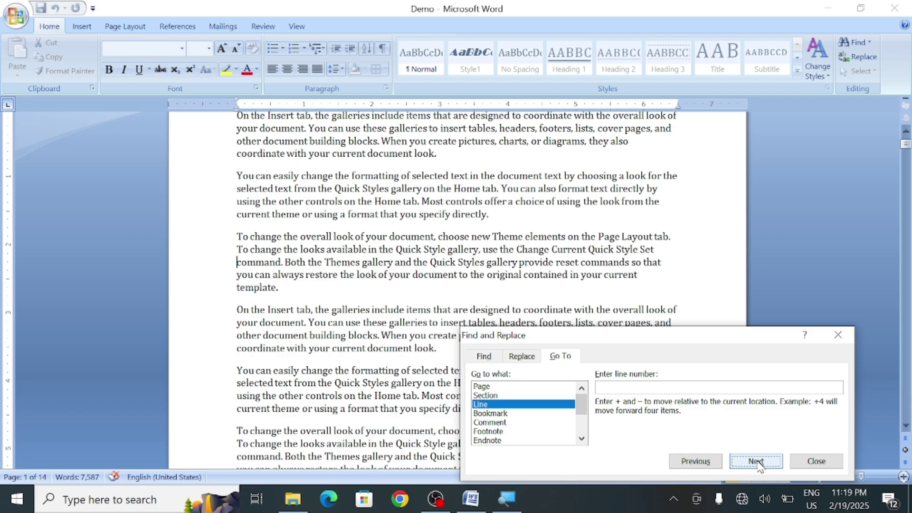
pyautogui.click(838, 335)
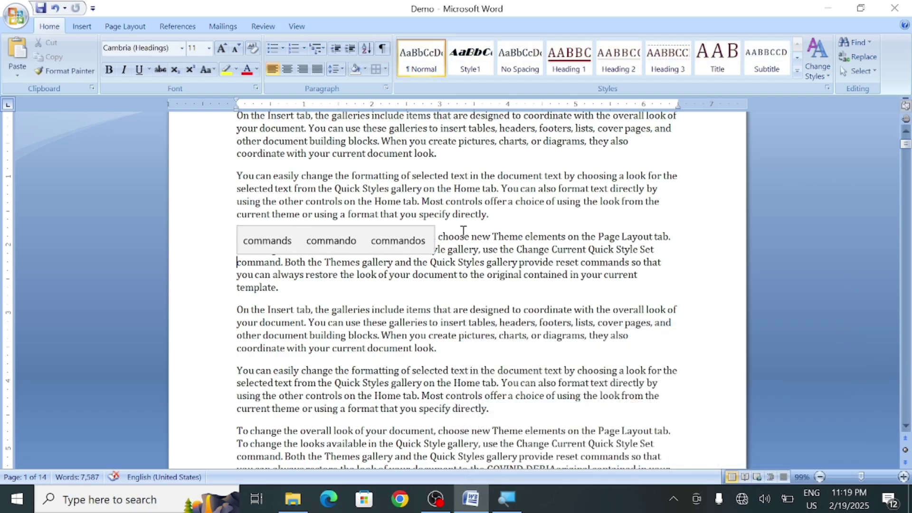
pyautogui.click(872, 70)
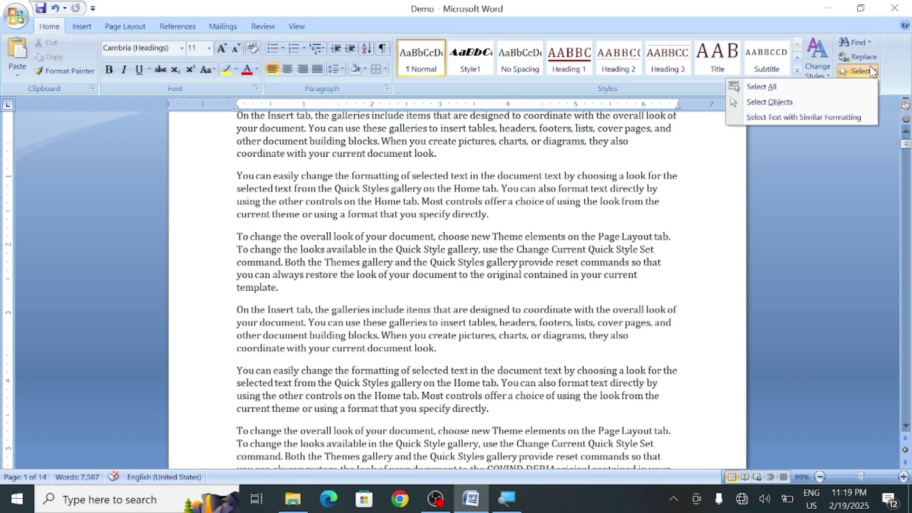
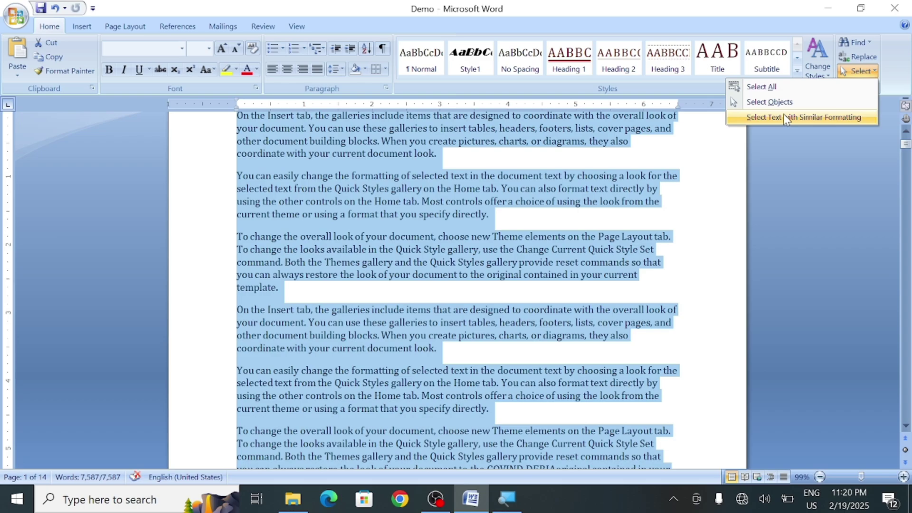
# Dismiss the Select dropdown without choosing Select All, Select Objects or Similar Formatting
pyautogui.click(705, 171)
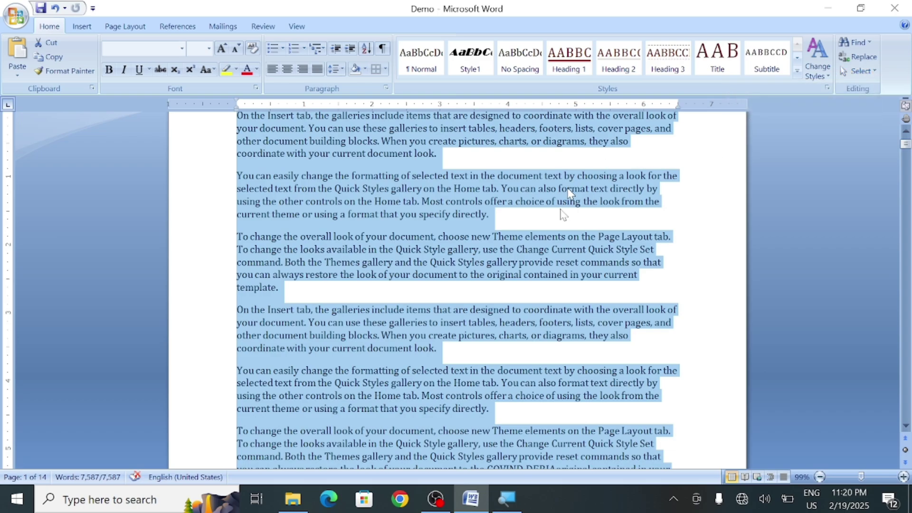